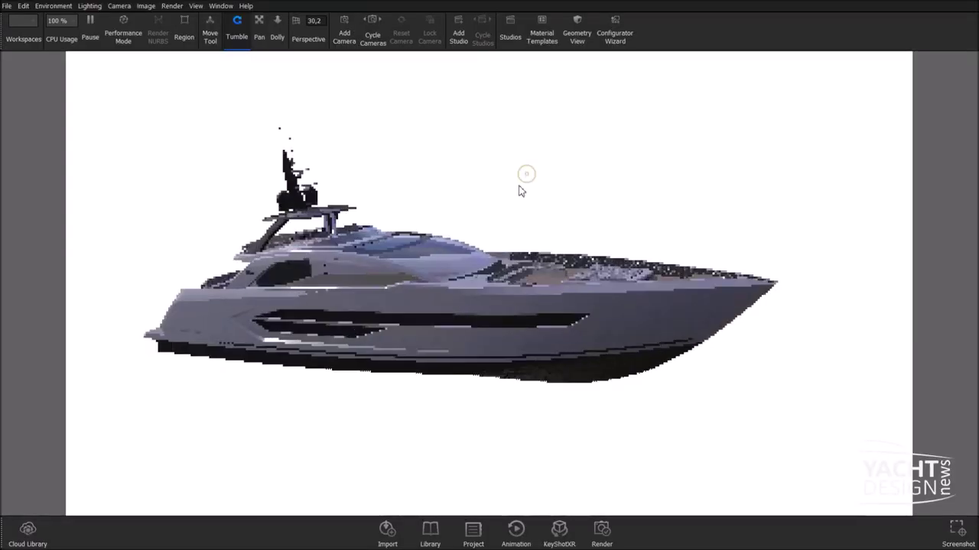
# Rotate the yacht model slightly in KeyShot's real-time view
pyautogui.moveTo(520, 190)
pyautogui.mouseDown()
pyautogui.moveTo(290, 250)
pyautogui.moveTo(511, 186)
pyautogui.mouseUp()
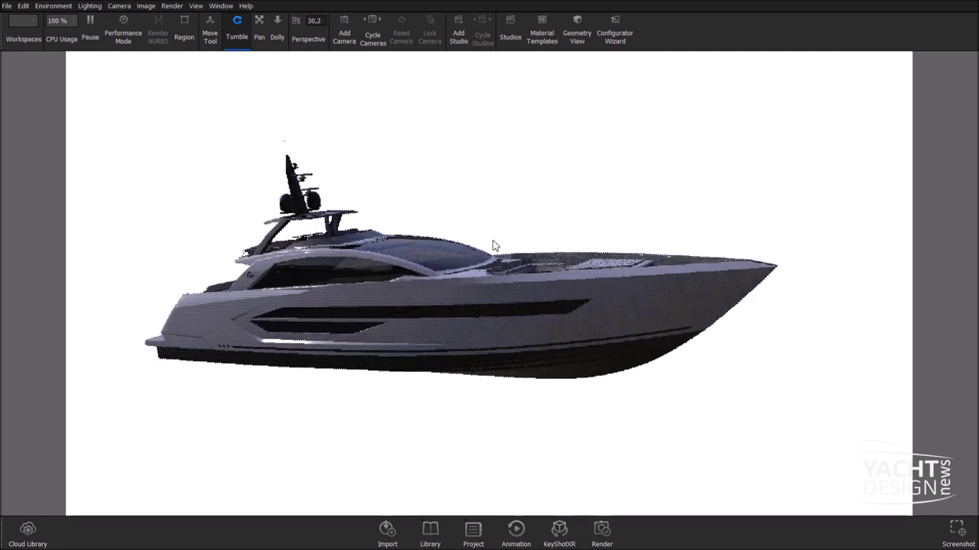
# Flatten the camera: lower focal length, nudge azimuth and drop inclination to 6,3°
pyautogui.press('space')
pyautogui.scroll(-2, 427, 403)
pyautogui.moveTo(137, 456); pyautogui.dragTo(136, 456)
pyautogui.moveTo(195, 265); pyautogui.dragTo(196, 264)
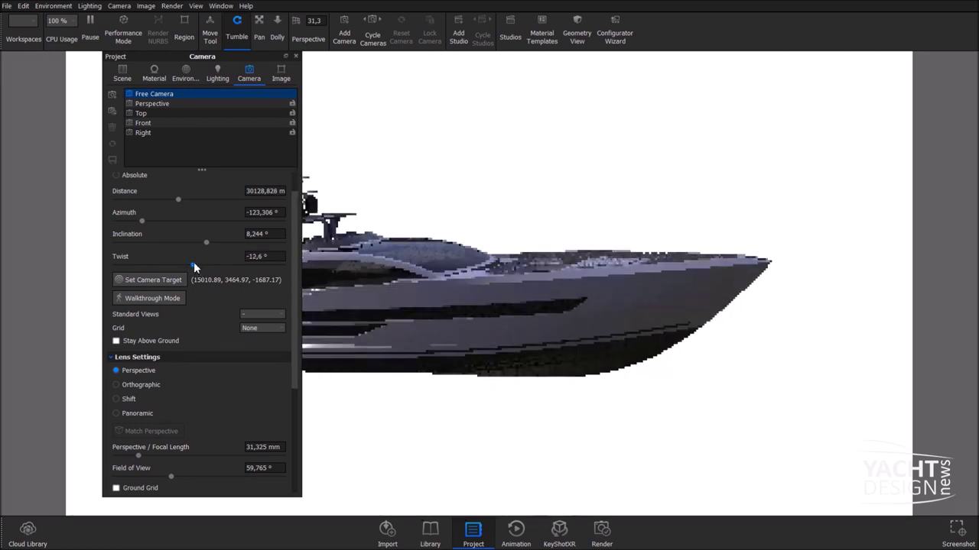
pyautogui.moveTo(147, 221); pyautogui.dragTo(142, 219)
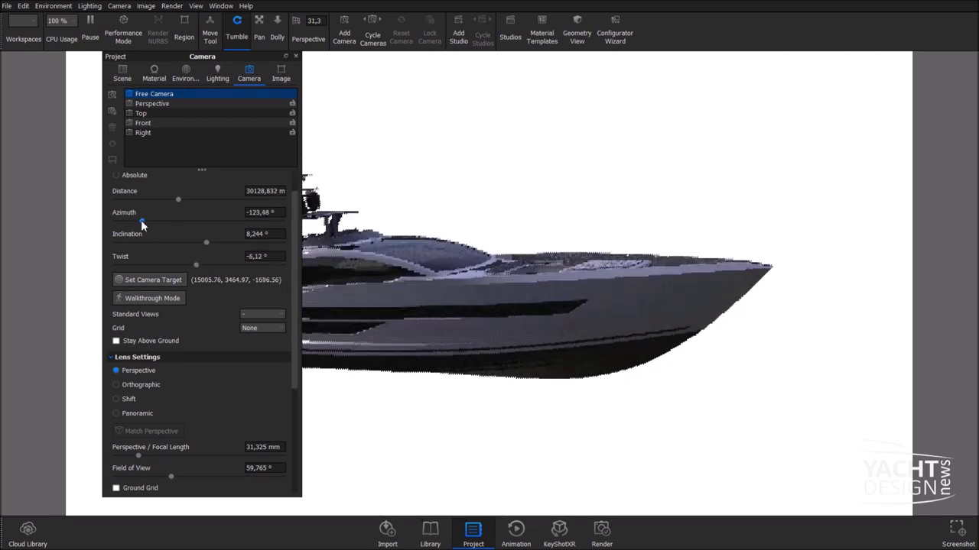
pyautogui.moveTo(207, 243); pyautogui.dragTo(205, 247)
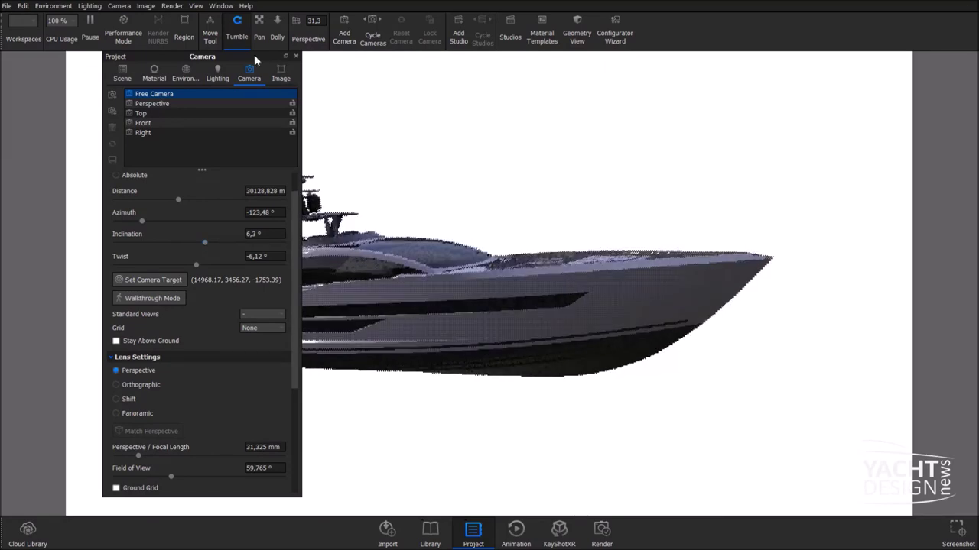
# Switch lighting to the Interior preset and apply a brighter library environment
pyautogui.moveTo(254, 54); pyautogui.dragTo(619, 56)
pyautogui.click(583, 75)
pyautogui.click(499, 156)
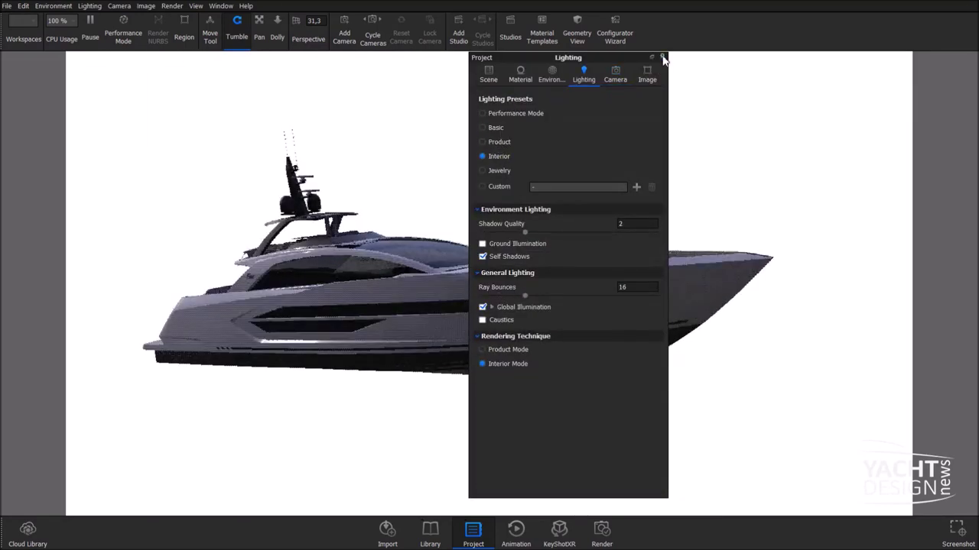
pyautogui.click(430, 533)
pyautogui.moveTo(691, 405); pyautogui.dragTo(584, 422)
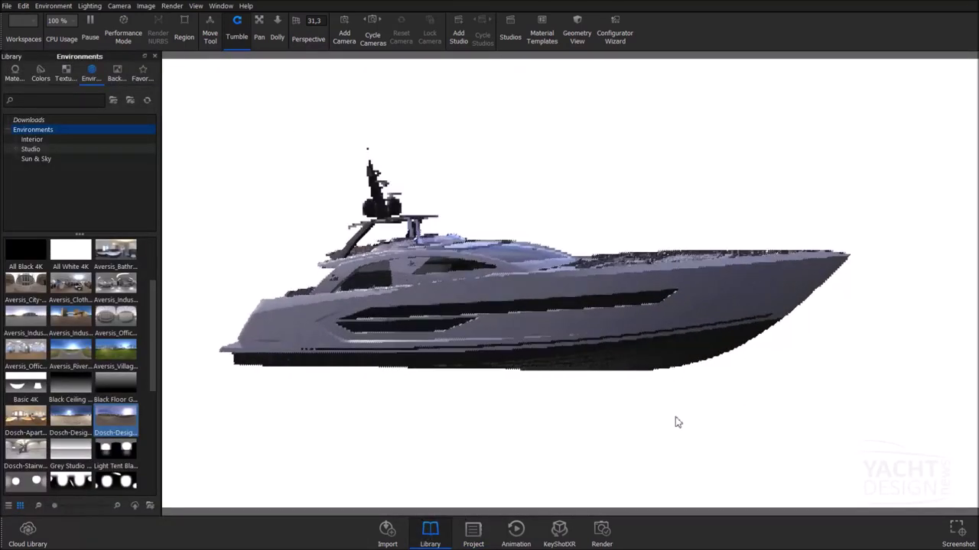
pyautogui.moveTo(70, 417); pyautogui.dragTo(185, 252)
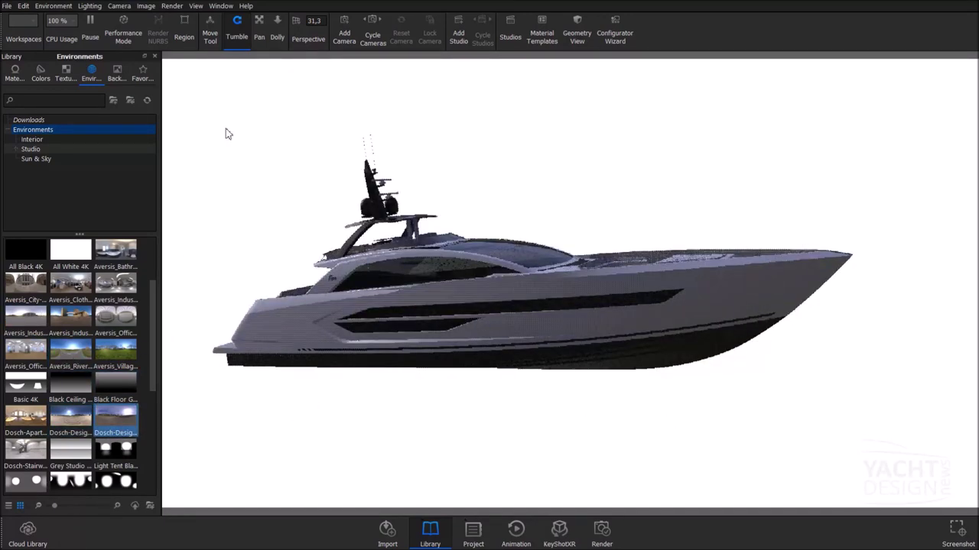
pyautogui.click(154, 58)
pyautogui.click(601, 529)
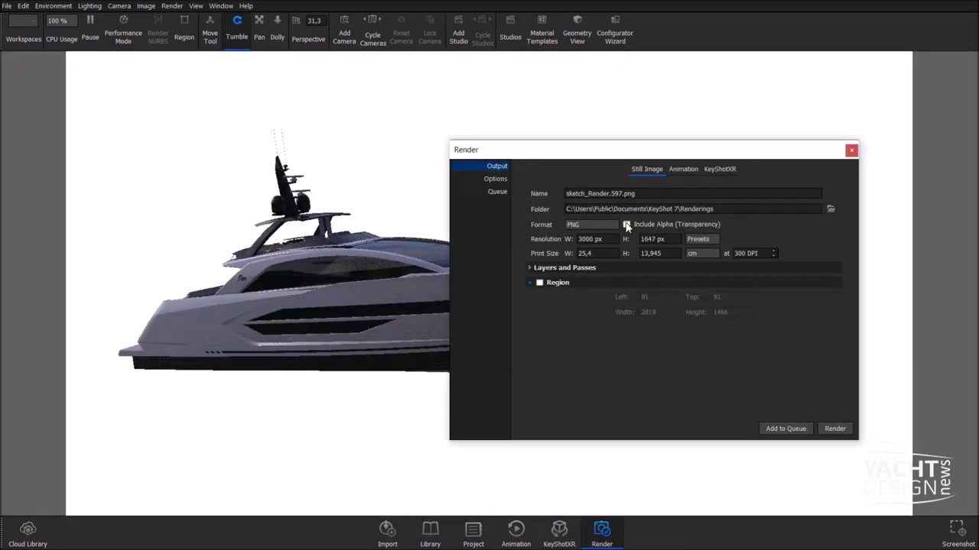
# Render the shaded yacht as sketch_Render.597.png
pyautogui.click(844, 435)
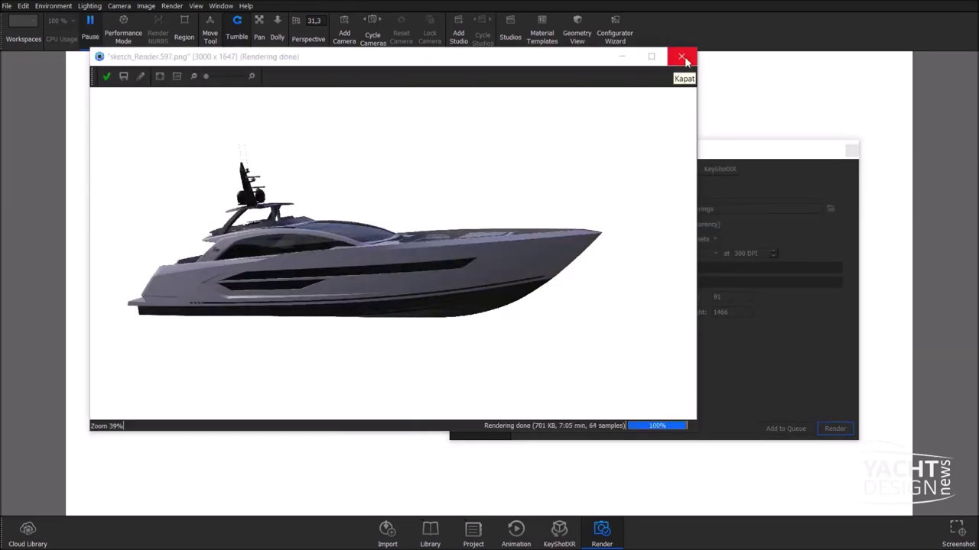
pyautogui.click(682, 57)
pyautogui.click(852, 150)
pyautogui.click(169, 175)
# Apply the Toon Outline Black material to the yacht
pyautogui.click(473, 529)
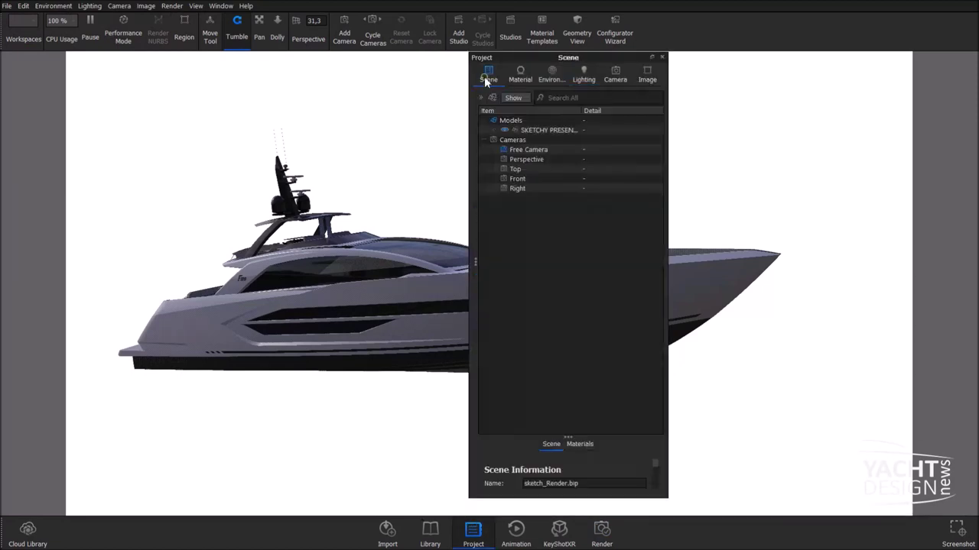
pyautogui.click(430, 529)
pyautogui.scroll(-2, 36, 217)
pyautogui.click(29, 216)
pyautogui.moveTo(58, 321); pyautogui.dragTo(575, 131)
pyautogui.click(583, 75)
pyautogui.click(504, 99)
pyautogui.press('space')
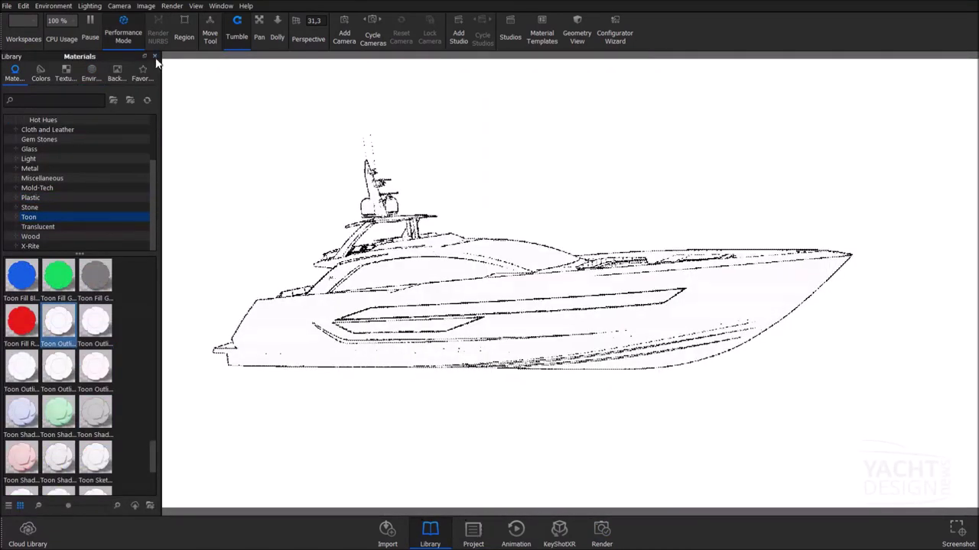
pyautogui.click(154, 56)
# Render the outline version as sketch_Render.598.png and restore the shaded view
pyautogui.click(602, 529)
pyautogui.click(835, 428)
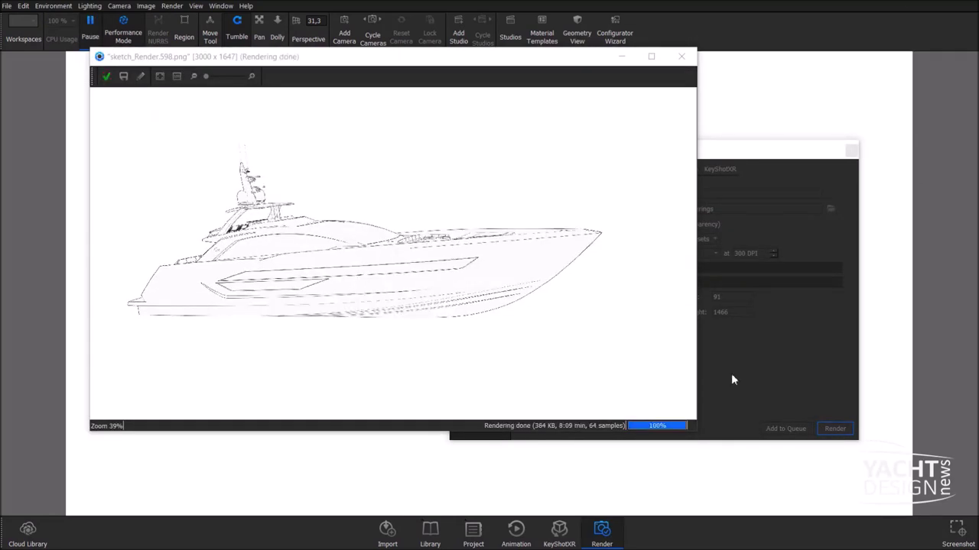
pyautogui.click(681, 56)
pyautogui.click(849, 151)
pyautogui.click(170, 175)
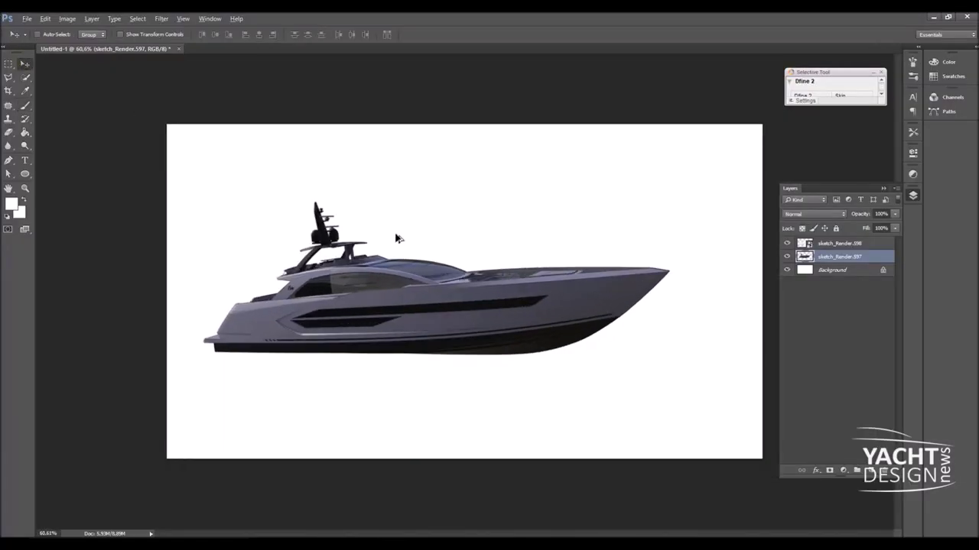
# Show sketch_Render.598, set it to Multiply, and duplicate it
pyautogui.click(787, 243)
pyautogui.click(839, 243)
pyautogui.click(814, 214)
pyautogui.click(806, 247)
pyautogui.rightClick(807, 247)
pyautogui.click(852, 212)
pyautogui.press('Return')
pyautogui.press('Return')
# Merge the sketch copies and set the merged layer to Multiply
pyautogui.keyDown('shift'); pyautogui.click(839, 258); pyautogui.keyUp('shift')
pyautogui.rightClick(844, 257)
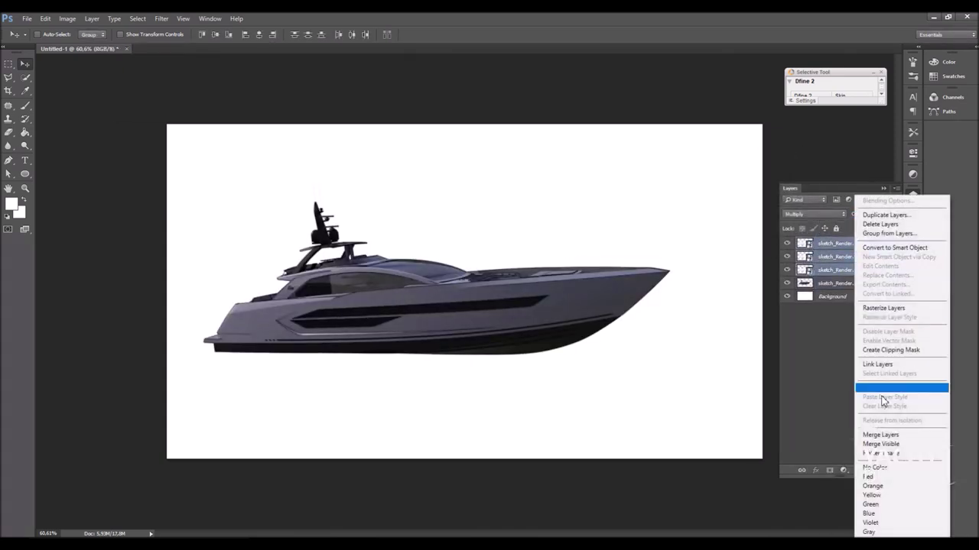
pyautogui.click(871, 432)
pyautogui.click(814, 214)
pyautogui.click(791, 247)
# Launch Nik Collection's Color Efex Pro 4 on the shaded render layer
pyautogui.hotkey('alt', '[')
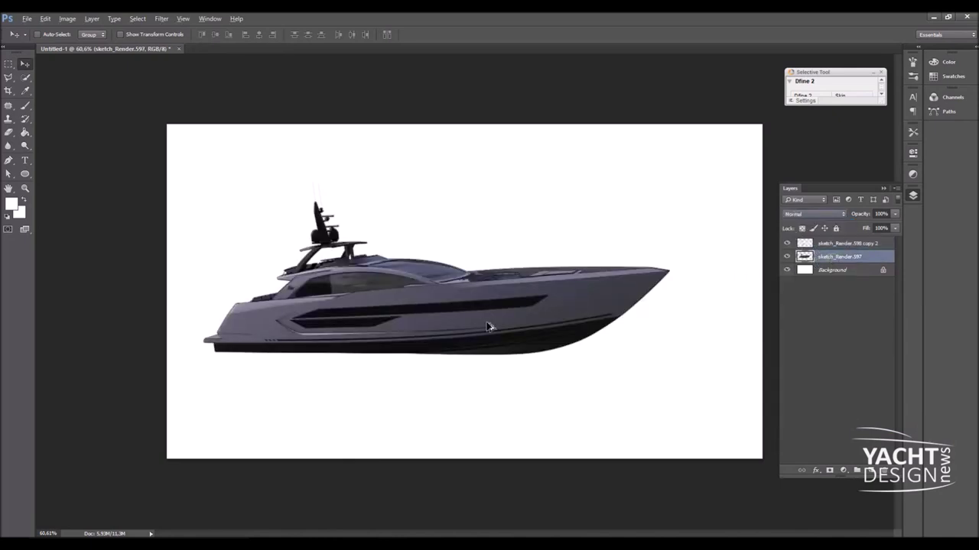
pyautogui.scroll(2, 498, 332)
pyautogui.scroll(-1, 497, 332)
pyautogui.click(161, 18)
pyautogui.moveTo(179, 240)
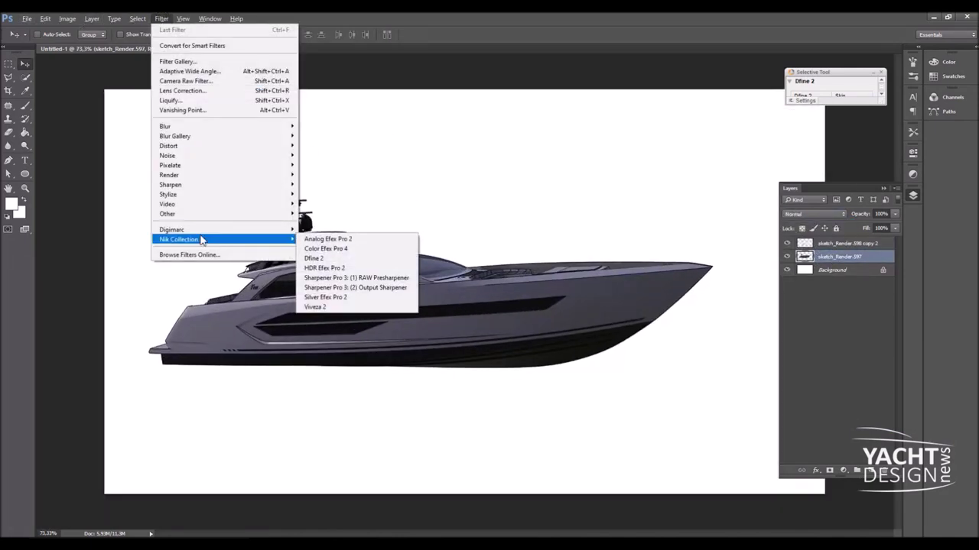
pyautogui.click(372, 251)
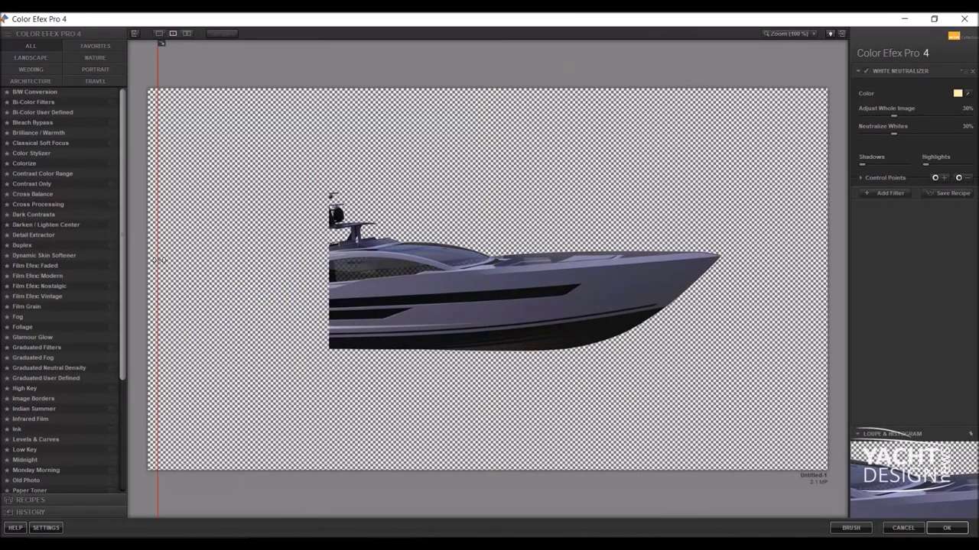
# Add a Tonal Contrast filter with adjusted midtones and boosted shadows contrast
pyautogui.click(886, 193)
pyautogui.scroll(-3, 43, 452)
pyautogui.scroll(-2, 43, 452)
pyautogui.click(33, 447)
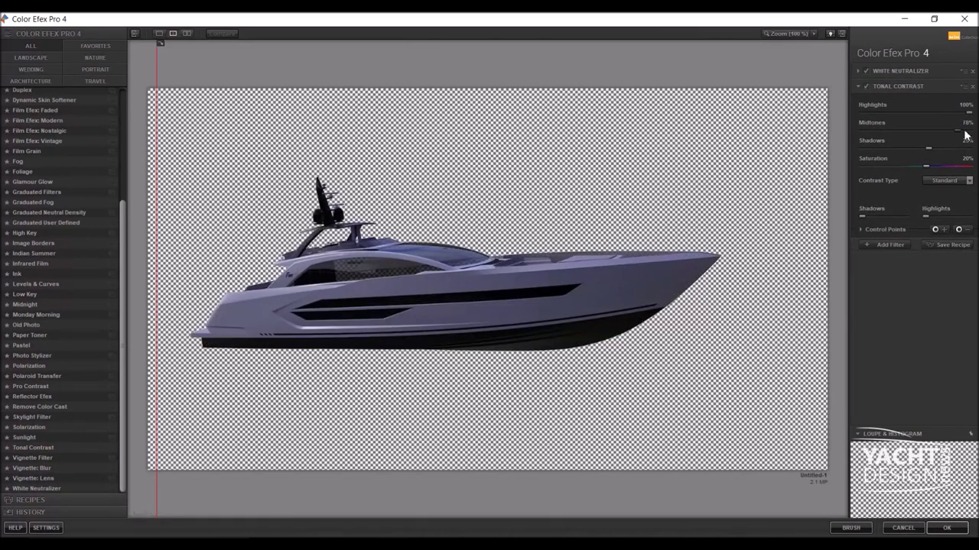
pyautogui.moveTo(878, 133); pyautogui.dragTo(869, 130)
pyautogui.moveTo(927, 147)
pyautogui.mouseDown()
pyautogui.moveTo(963, 150)
pyautogui.moveTo(955, 130)
pyautogui.mouseUp()
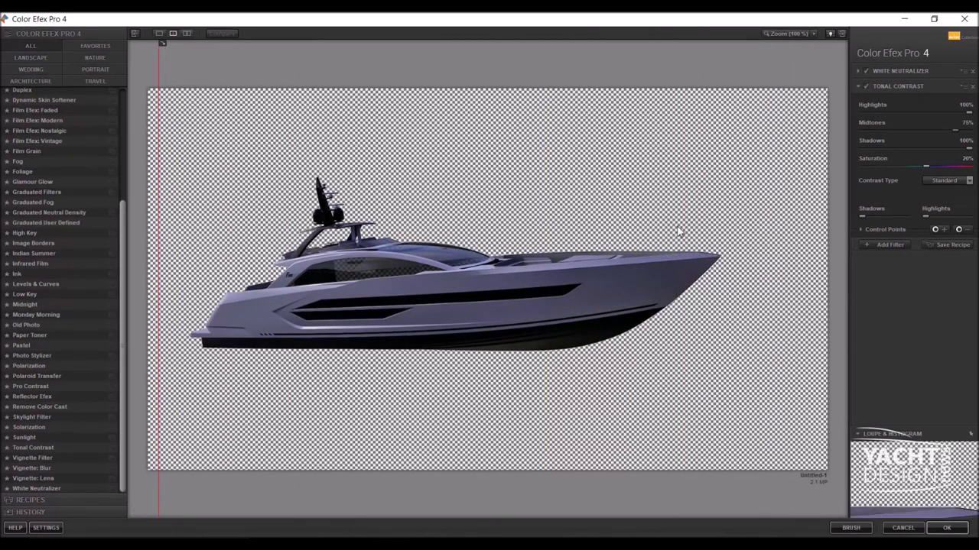
# Add Pro Contrast with contrast correction at 22% and higher dynamic contrast
pyautogui.click(887, 245)
pyautogui.click(47, 388)
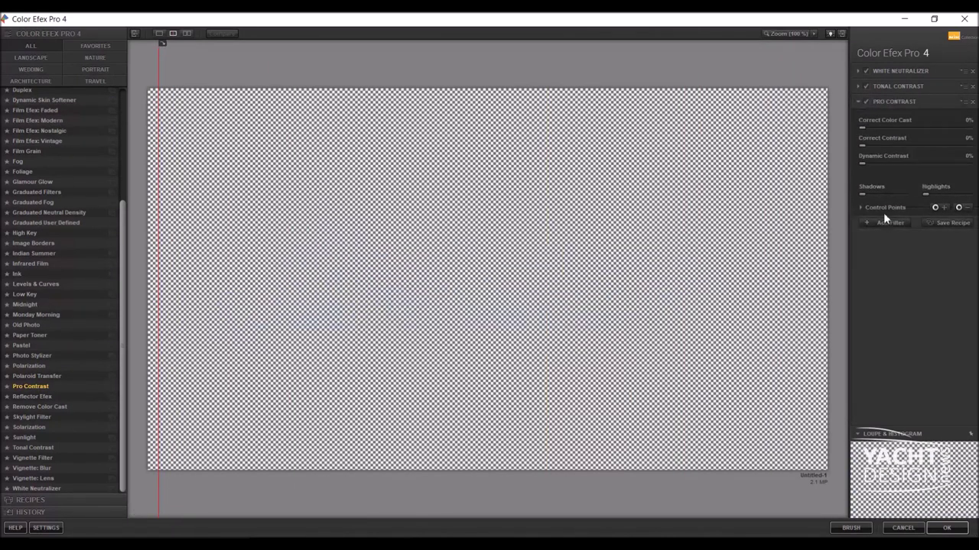
pyautogui.moveTo(900, 150); pyautogui.dragTo(877, 131)
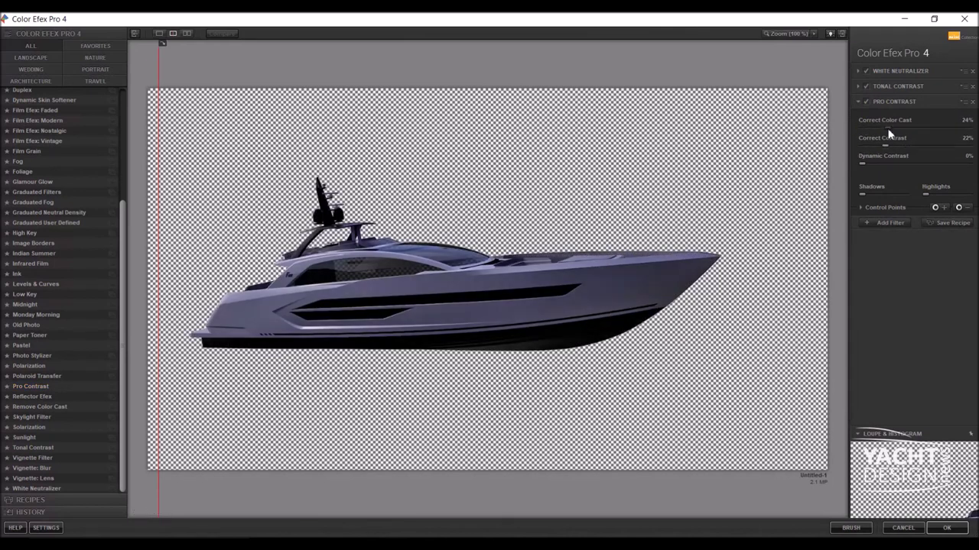
pyautogui.moveTo(896, 163); pyautogui.dragTo(920, 170)
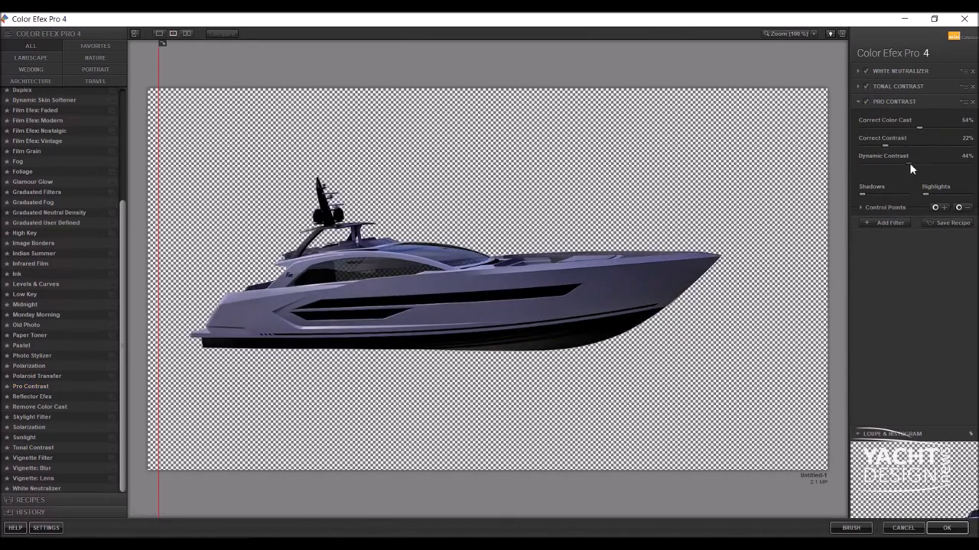
pyautogui.click(890, 223)
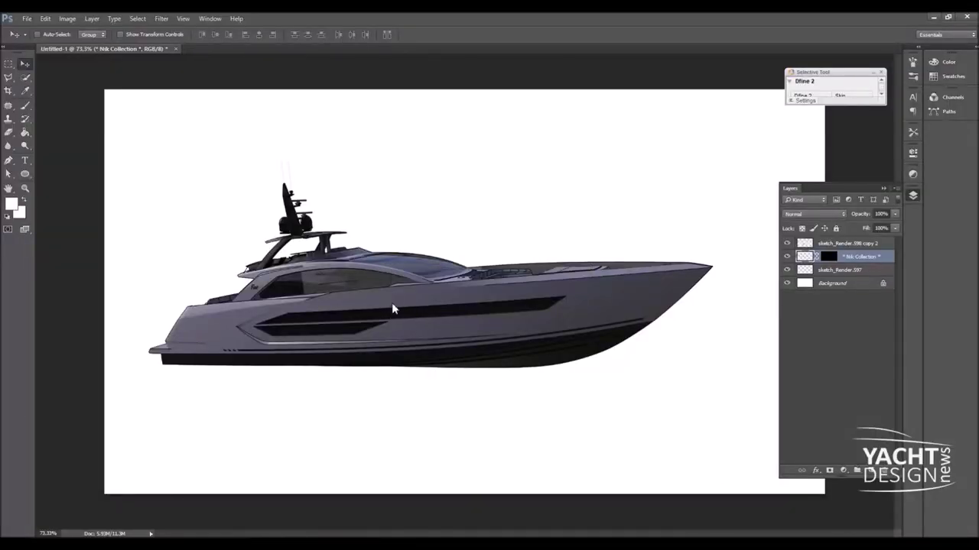
# Fully desaturate the Color Efex layer and set brightness 44, contrast 36
pyautogui.click(67, 18)
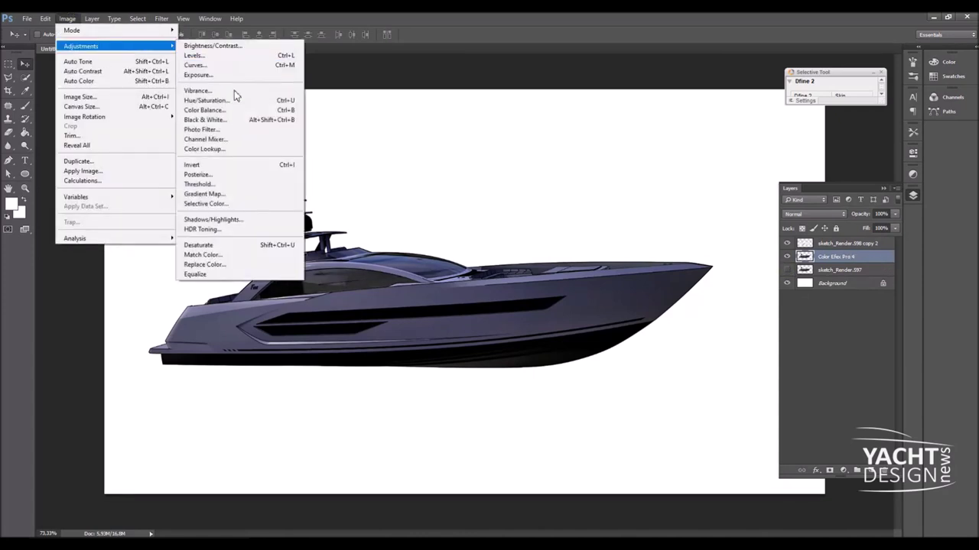
pyautogui.click(207, 99)
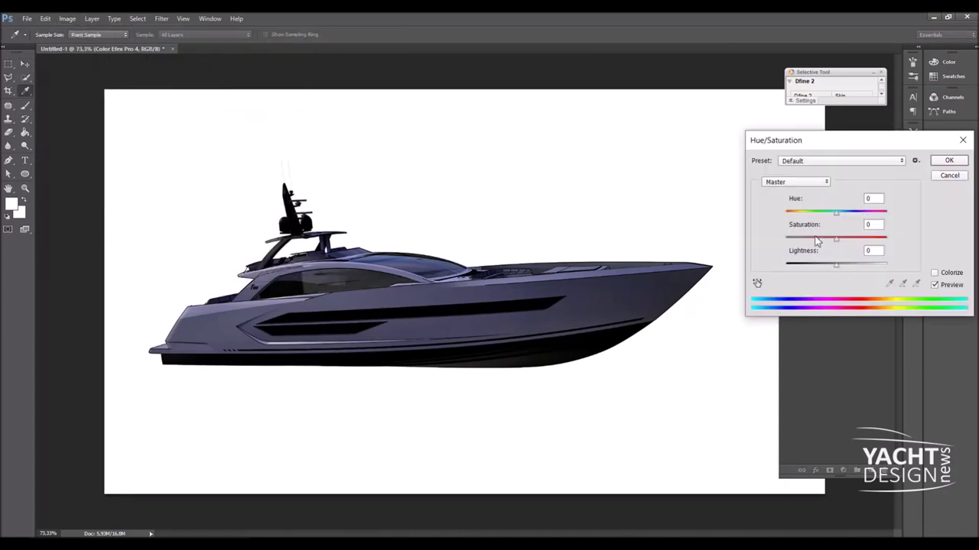
pyautogui.click(950, 162)
pyautogui.click(68, 19)
pyautogui.click(199, 47)
pyautogui.moveTo(759, 184)
pyautogui.mouseDown()
pyautogui.moveTo(774, 185)
pyautogui.moveTo(779, 210)
pyautogui.mouseUp()
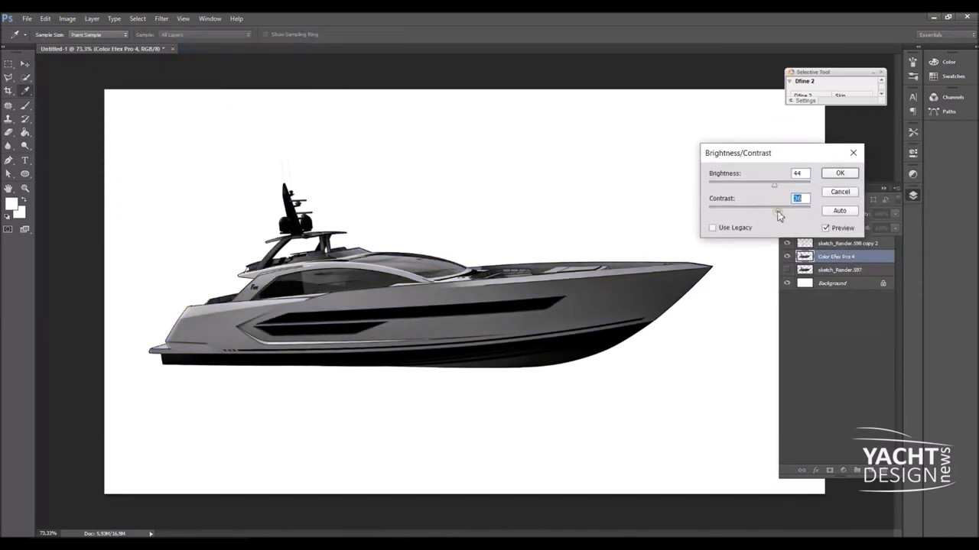
pyautogui.click(839, 172)
# Erase stray areas on the sketch_Render.598 copy 2 layer with a smaller eraser
pyautogui.click(847, 243)
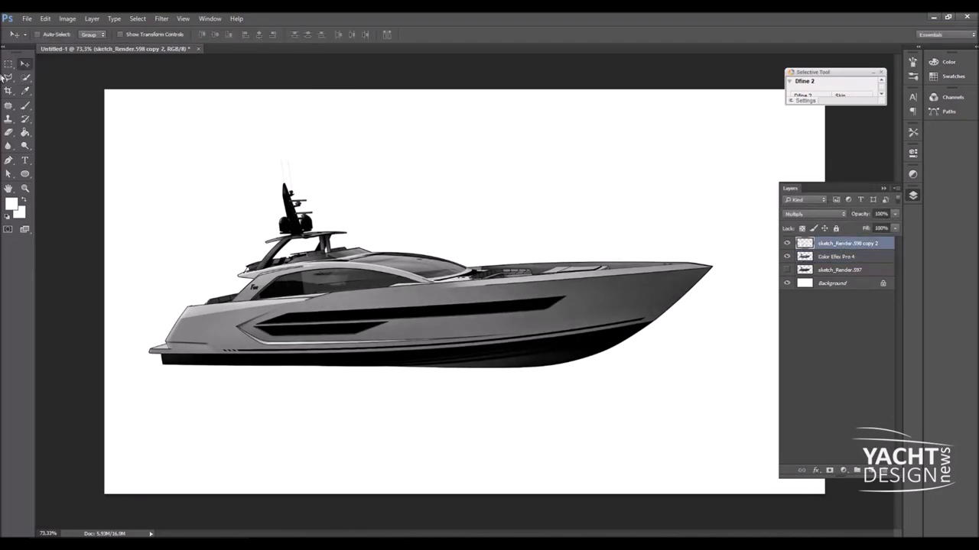
pyautogui.scroll(2, 437, 299)
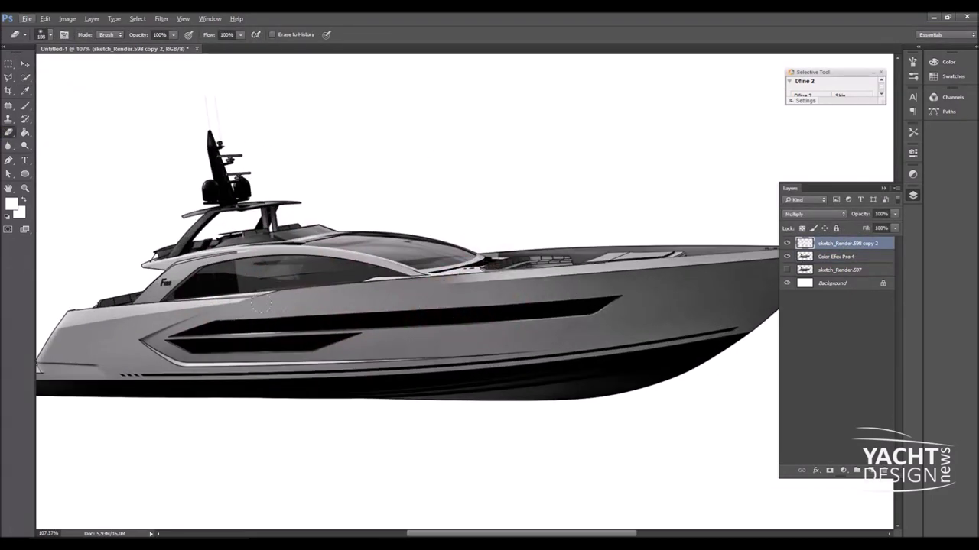
pyautogui.press('[')
pyautogui.press('[')
pyautogui.press('[')
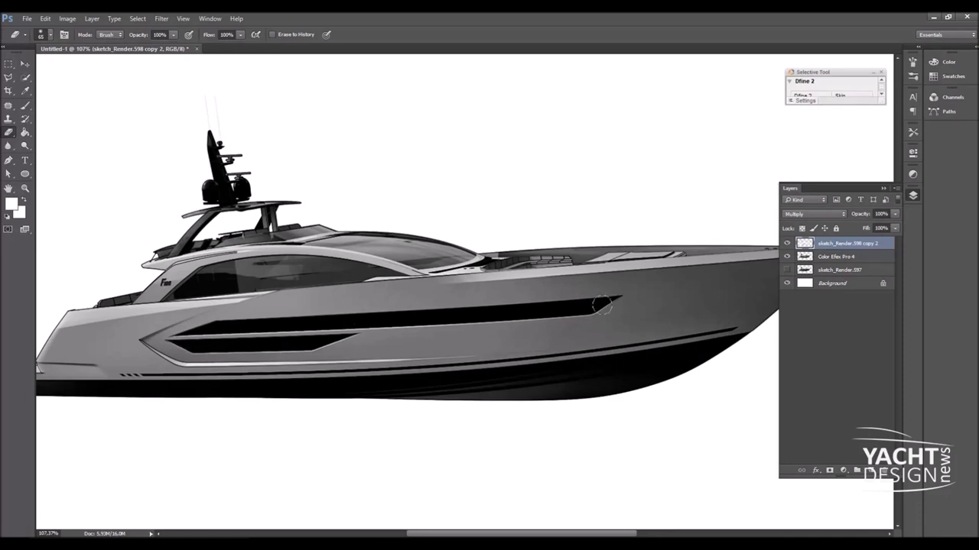
pyautogui.scroll(2, 275, 256)
pyautogui.scroll(1, 258, 268)
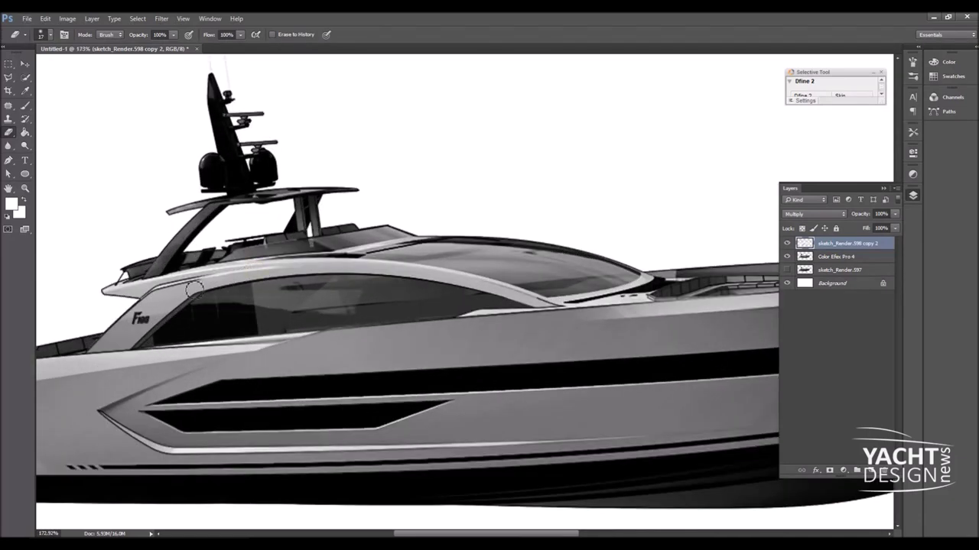
pyautogui.scroll(-3, 170, 306)
pyautogui.scroll(-1, 171, 306)
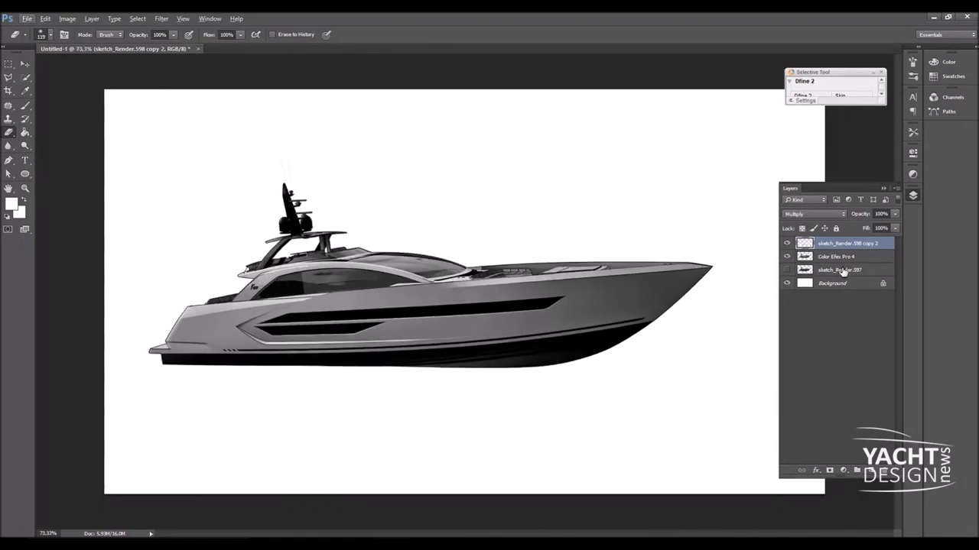
pyautogui.click(870, 470)
# Paint a broad soft white Overlay highlight on Layer 1 and stretch it across the hull
pyautogui.click(814, 214)
pyautogui.click(814, 310)
pyautogui.press('b')
pyautogui.click(363, 341)
pyautogui.hotkey('ctrl', 't')
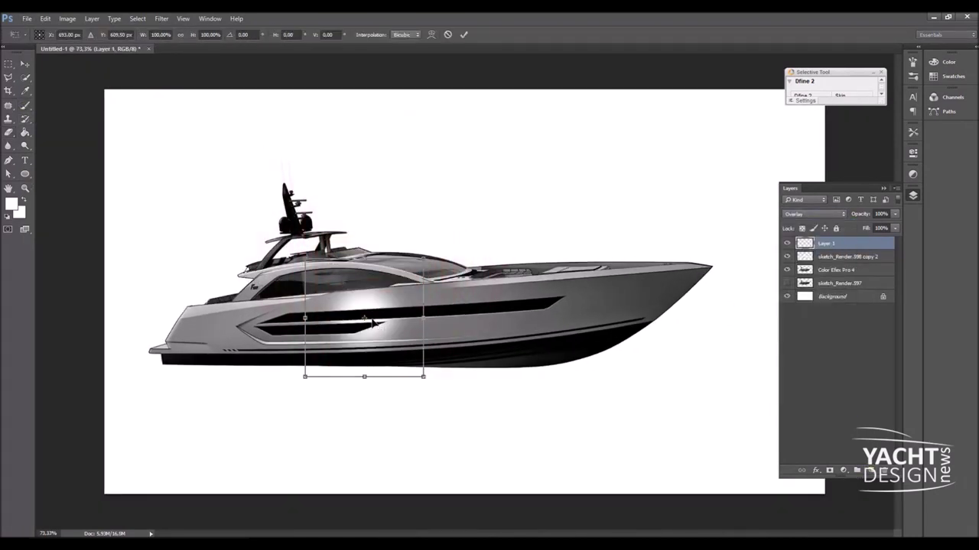
pyautogui.moveTo(422, 341); pyautogui.dragTo(566, 340)
pyautogui.moveTo(404, 371); pyautogui.dragTo(406, 381)
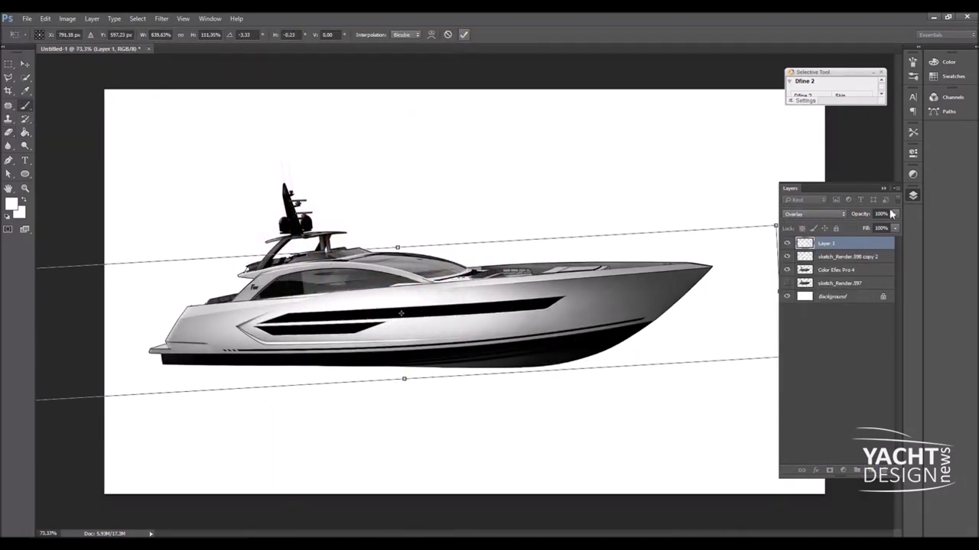
pyautogui.press('Return')
# Set the highlight layer to 42% opacity and tilt it to follow the hull
pyautogui.moveTo(894, 213); pyautogui.dragTo(861, 227)
pyautogui.scroll(-2, 390, 329)
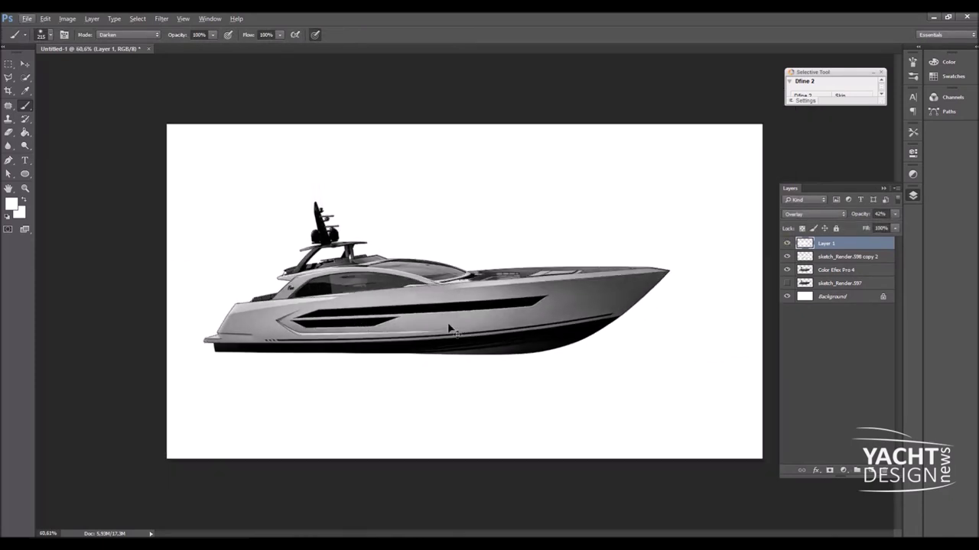
pyautogui.hotkey('ctrl', 't')
pyautogui.moveTo(551, 340); pyautogui.dragTo(600, 321)
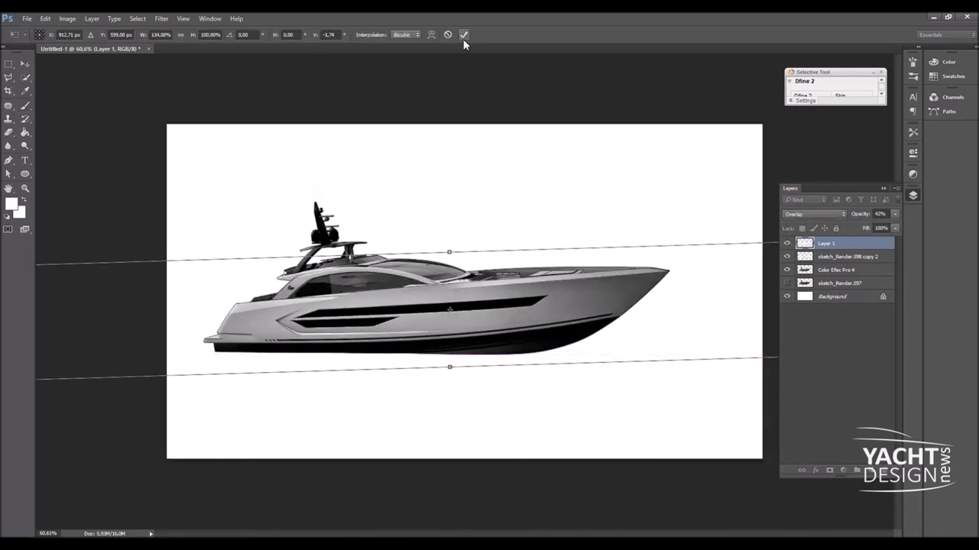
pyautogui.click(464, 35)
# Switch to the Dodge tool and start duplicating the Color Efex Pro 4 layer
pyautogui.scroll(3, 463, 290)
pyautogui.rightClick(24, 174)
pyautogui.rightClick(24, 145)
pyautogui.click(75, 150)
pyautogui.rightClick(838, 270)
pyautogui.click(856, 253)
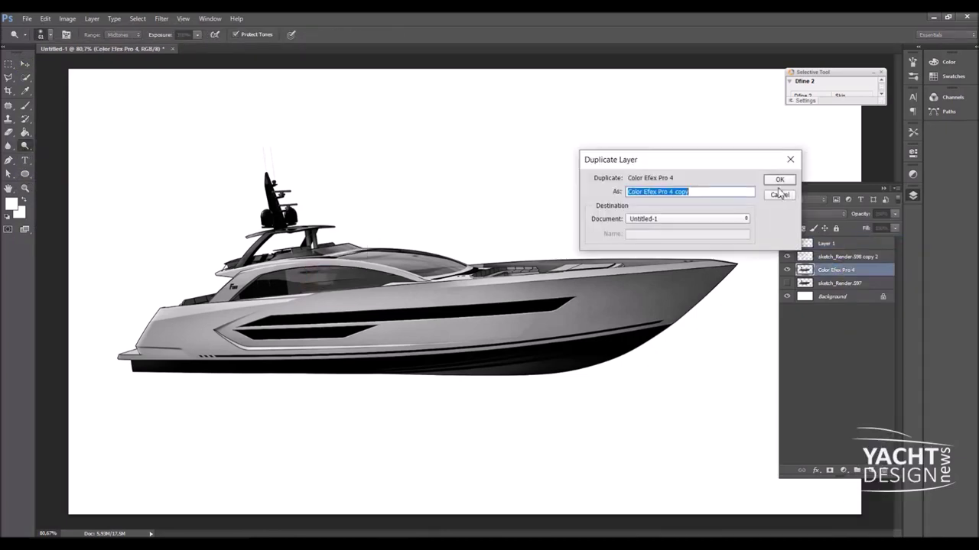
# Duplicate the Color Efex Pro 4 layer and dodge the hull highlight, cabin roof edge and sheer line
pyautogui.press('Return')
pyautogui.scroll(3, 272, 346)
pyautogui.scroll(2, 290, 346)
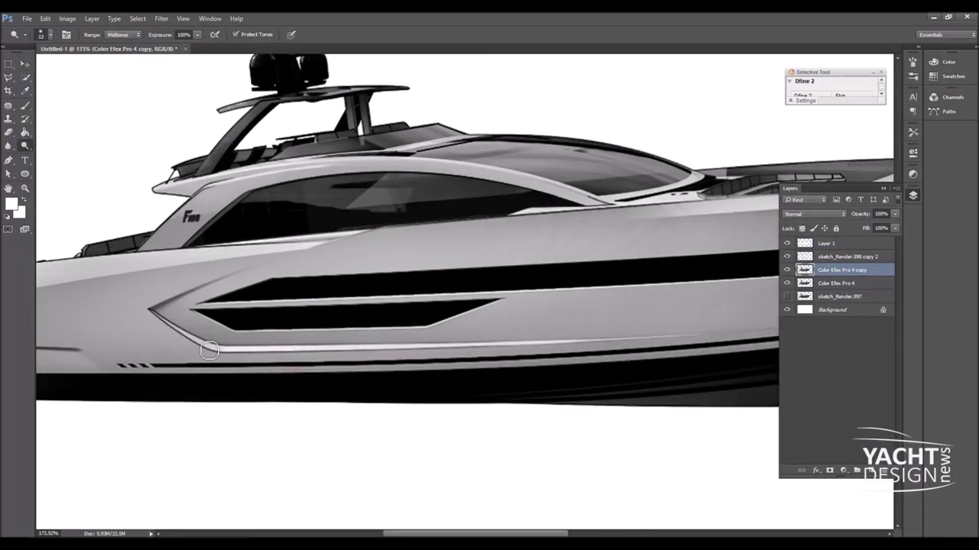
pyautogui.moveTo(292, 350); pyautogui.dragTo(425, 353)
pyautogui.moveTo(99, 268)
pyautogui.mouseDown()
pyautogui.moveTo(376, 303)
pyautogui.moveTo(468, 301)
pyautogui.mouseUp()
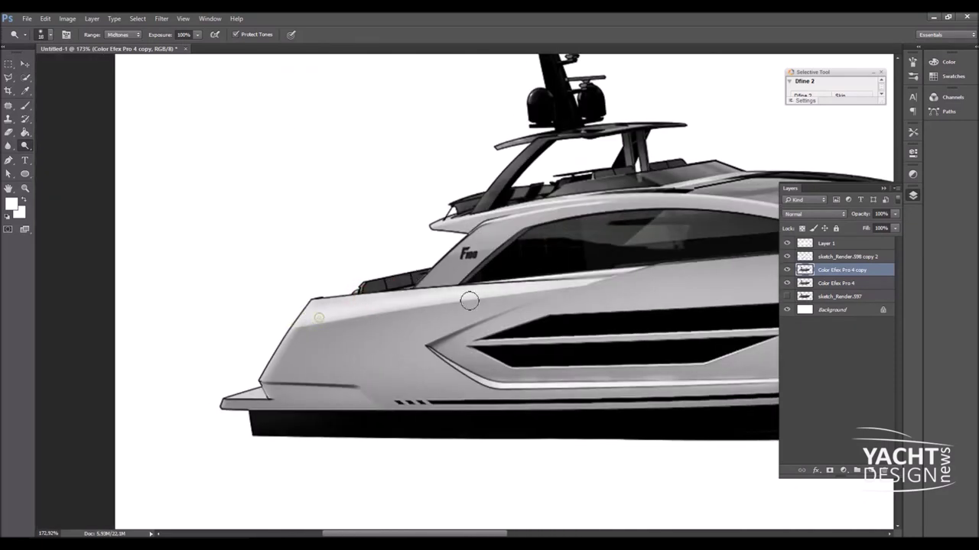
pyautogui.moveTo(455, 253)
pyautogui.mouseDown()
pyautogui.moveTo(665, 205)
pyautogui.moveTo(255, 286)
pyautogui.mouseUp()
pyautogui.moveTo(559, 321)
pyautogui.mouseDown()
pyautogui.moveTo(276, 332)
pyautogui.moveTo(234, 323)
pyautogui.moveTo(734, 279)
pyautogui.mouseUp()
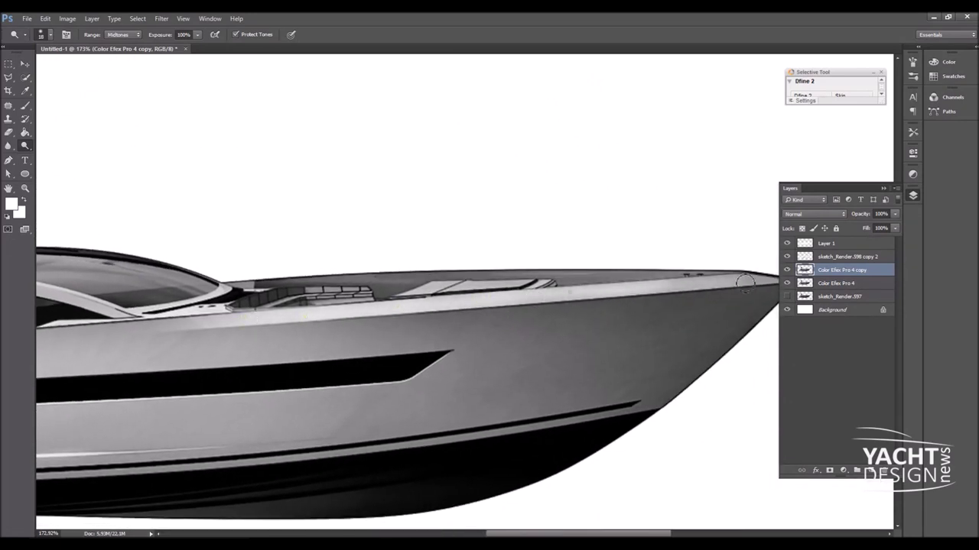
pyautogui.moveTo(170, 329); pyautogui.dragTo(734, 289)
pyautogui.moveTo(285, 314); pyautogui.dragTo(667, 351)
# Dodge the bow with a smaller brush, then the window glass and hull side
pyautogui.press('[')
pyautogui.press('[')
pyautogui.press('[')
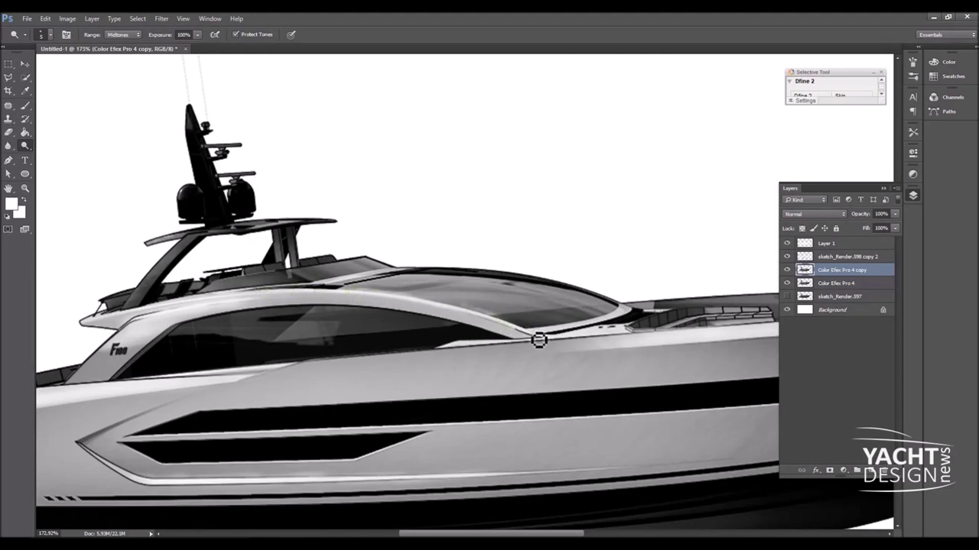
pyautogui.moveTo(207, 272); pyautogui.dragTo(258, 264)
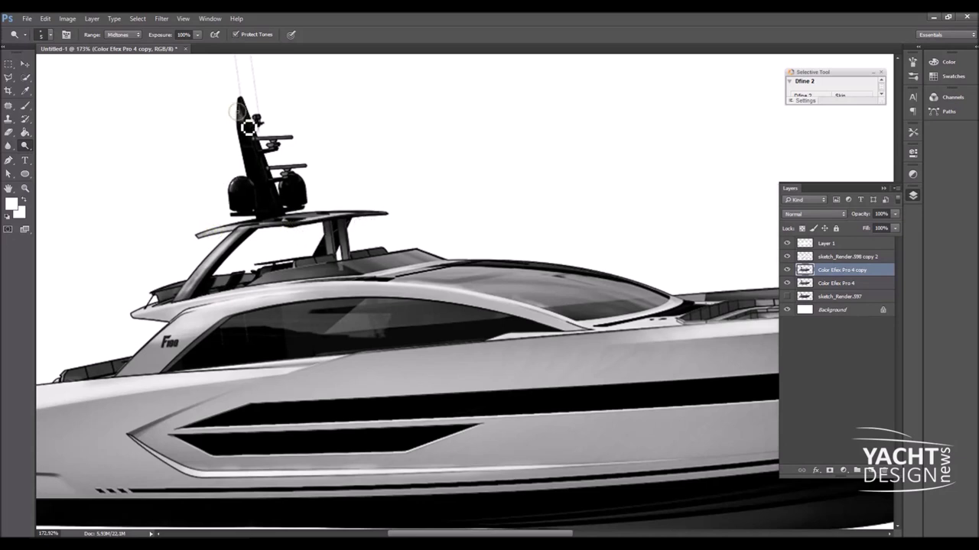
pyautogui.moveTo(261, 209); pyautogui.dragTo(500, 113)
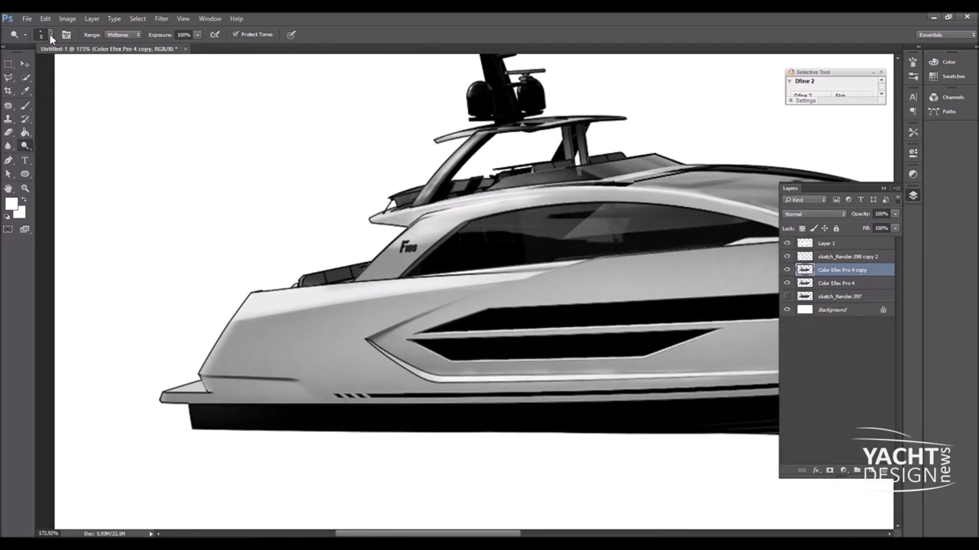
pyautogui.press(']')
pyautogui.press(']')
pyautogui.press(']')
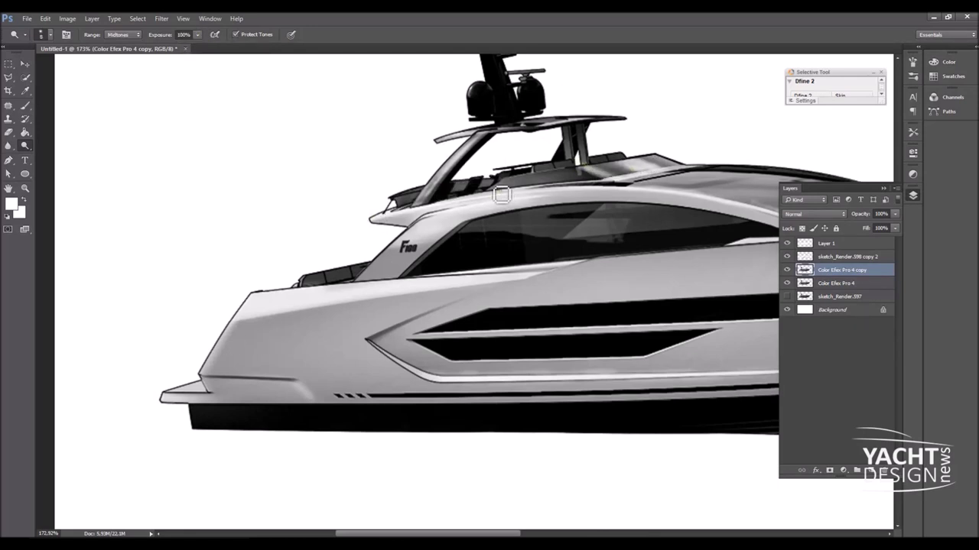
pyautogui.moveTo(646, 240); pyautogui.dragTo(269, 301)
pyautogui.moveTo(438, 275)
pyautogui.mouseDown()
pyautogui.moveTo(229, 291)
pyautogui.moveTo(553, 247)
pyautogui.moveTo(459, 247)
pyautogui.moveTo(616, 250)
pyautogui.mouseUp()
pyautogui.hotkey('ctrl', '0')
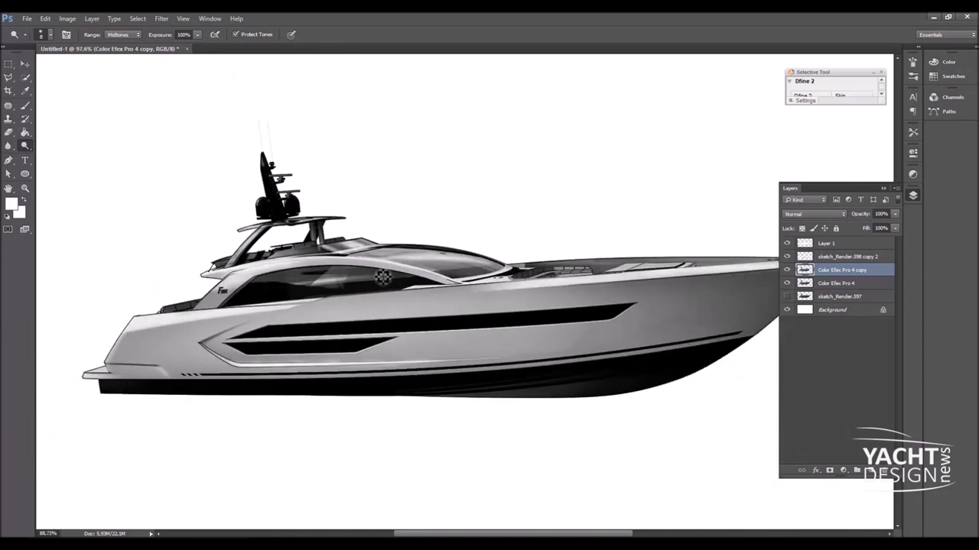
pyautogui.moveTo(367, 336)
pyautogui.mouseDown()
pyautogui.moveTo(642, 298)
pyautogui.moveTo(513, 344)
pyautogui.mouseUp()
# Darken the lower hull with the Burn tool
pyautogui.hscroll(-1, 489, 359)
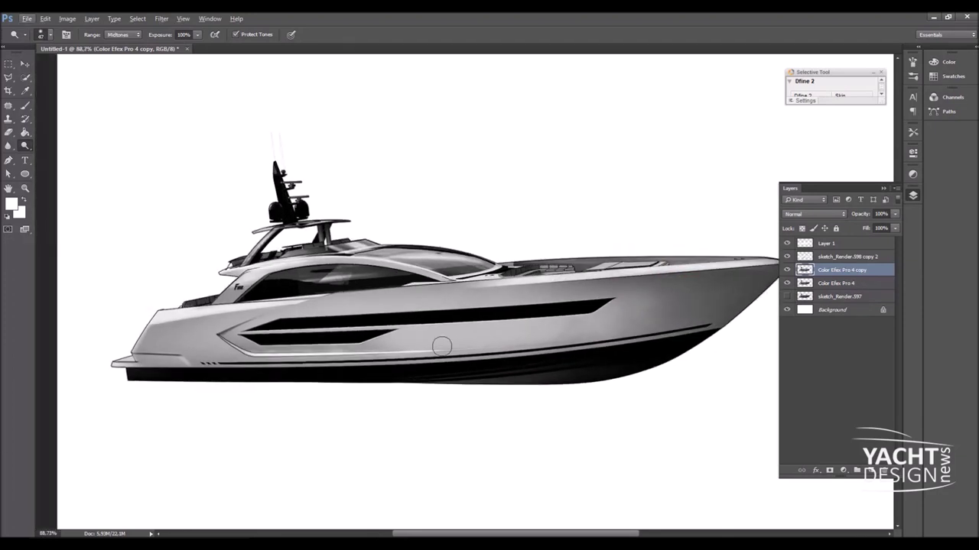
pyautogui.rightClick(25, 145)
pyautogui.click(63, 155)
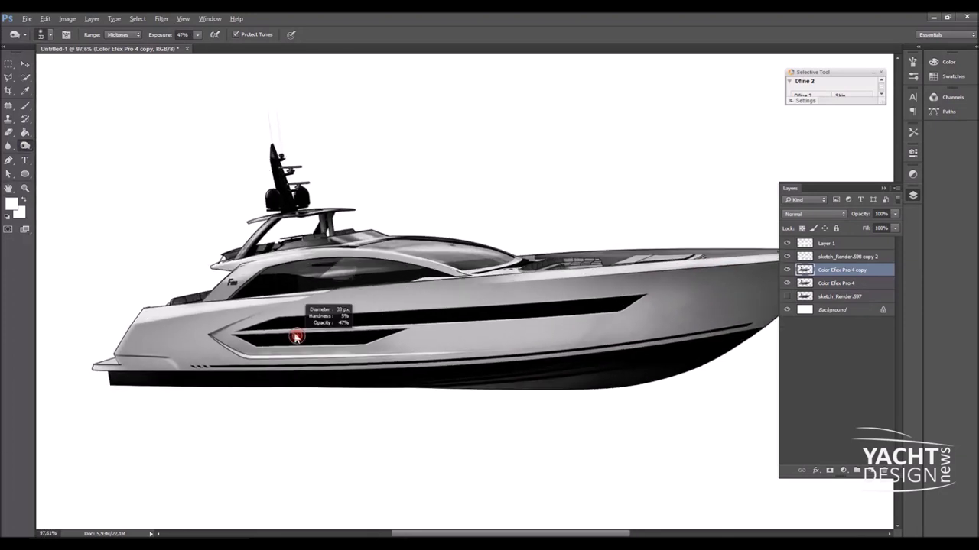
pyautogui.scroll(3, 245, 340)
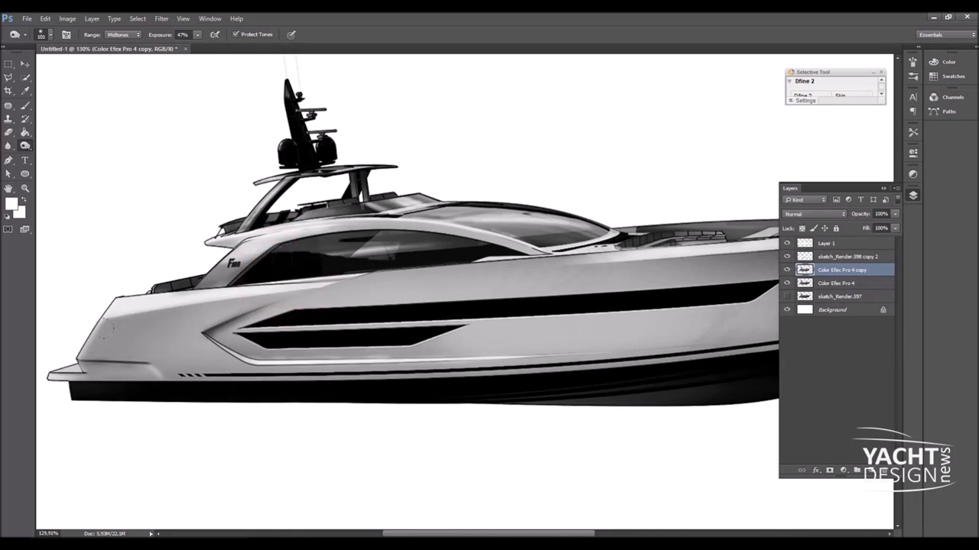
pyautogui.scroll(-3, 133, 277)
pyautogui.moveTo(646, 315); pyautogui.dragTo(572, 342)
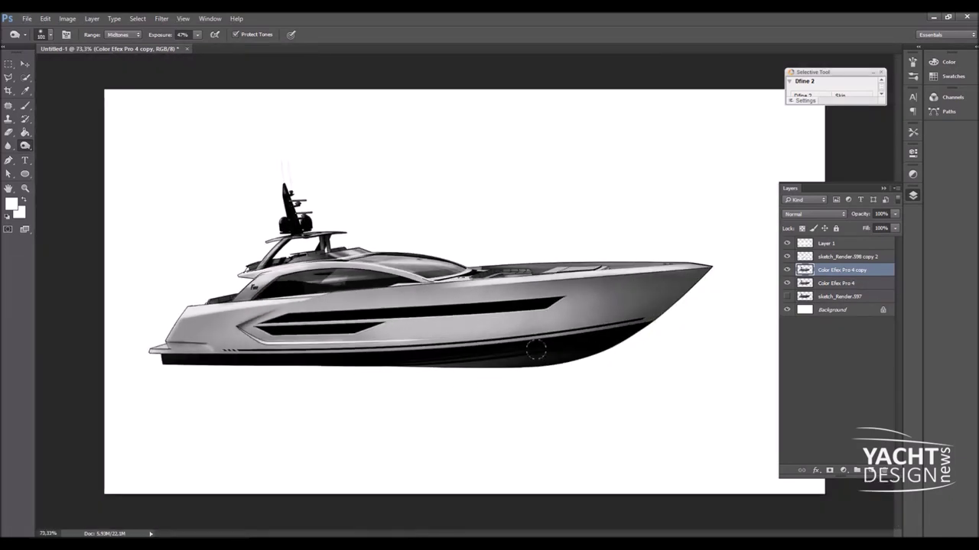
# Add Layer 2 directly above the Background layer
pyautogui.press('v')
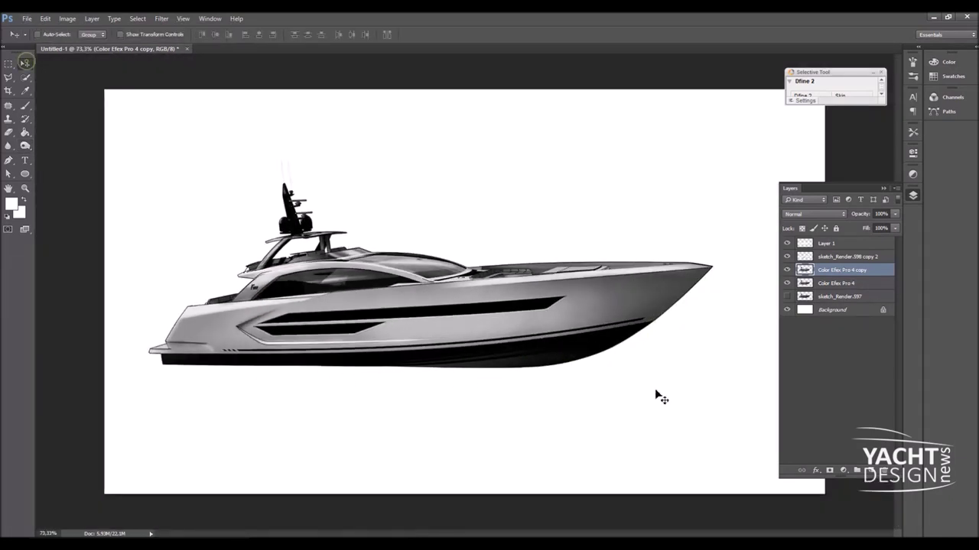
pyautogui.click(815, 310)
pyautogui.press('F7')
pyautogui.press('b')
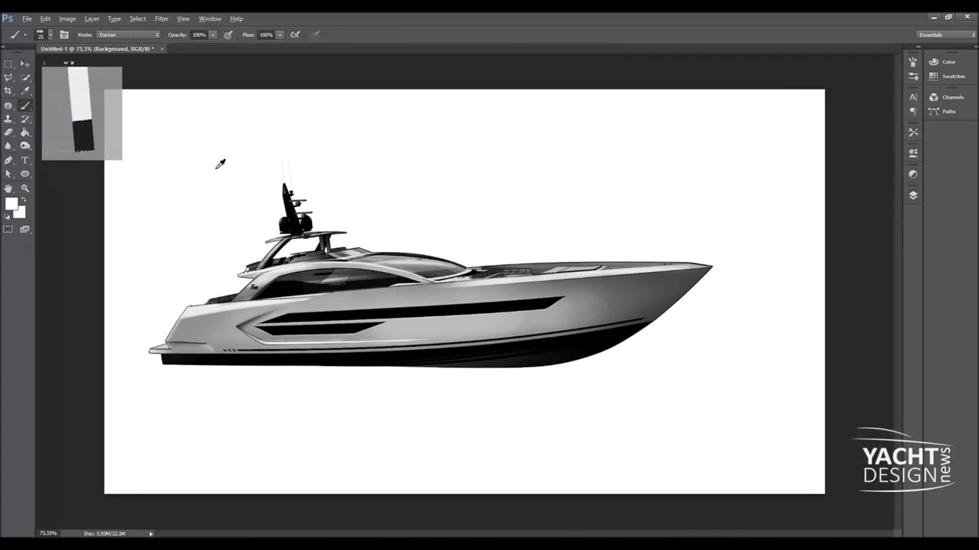
pyautogui.click(912, 76)
pyautogui.scroll(-2, 765, 191)
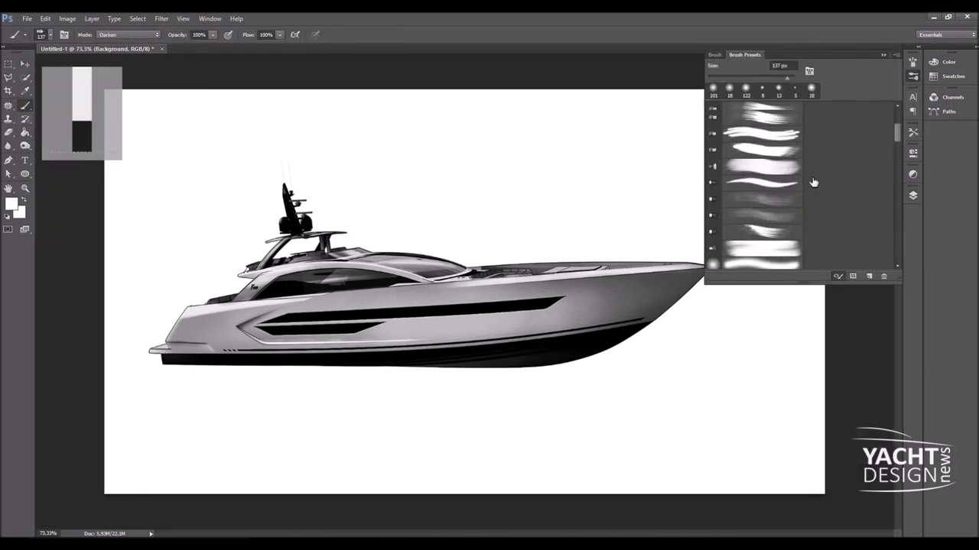
pyautogui.click(912, 195)
pyautogui.click(841, 310)
# Paint a soft #31aaff blue glow around and behind the yacht
pyautogui.click(10, 203)
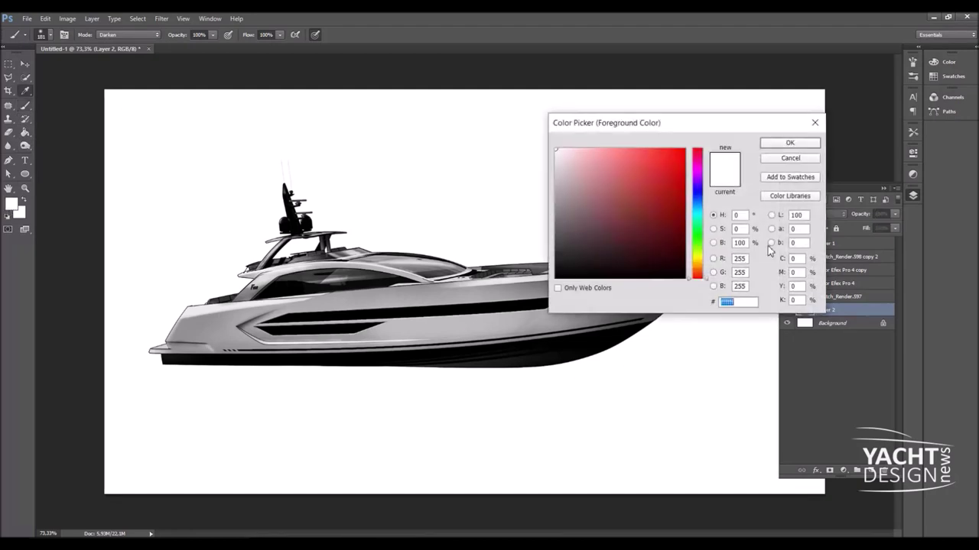
pyautogui.click(697, 204)
pyautogui.click(659, 149)
pyautogui.click(790, 143)
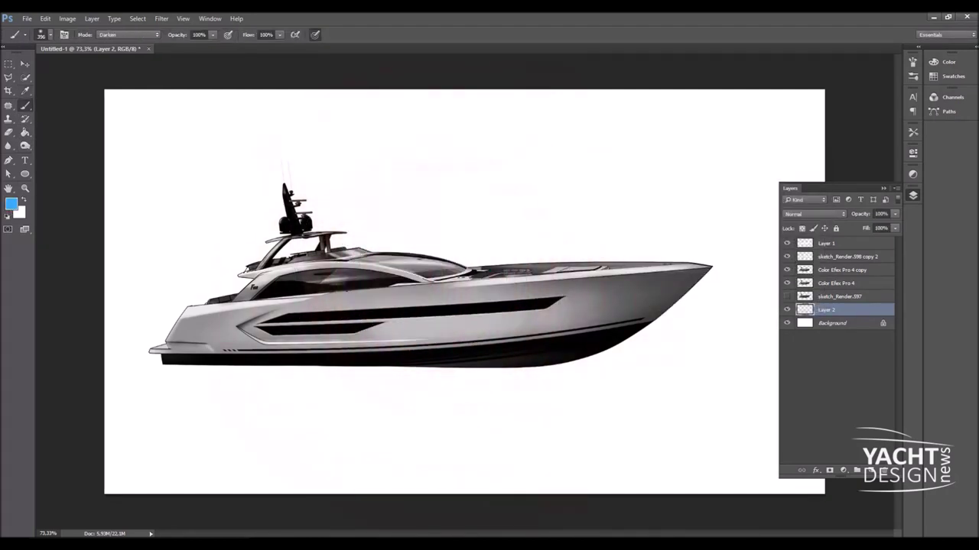
pyautogui.moveTo(152, 336); pyautogui.dragTo(544, 260)
pyautogui.moveTo(245, 413); pyautogui.dragTo(749, 305)
pyautogui.moveTo(183, 329); pyautogui.dragTo(764, 275)
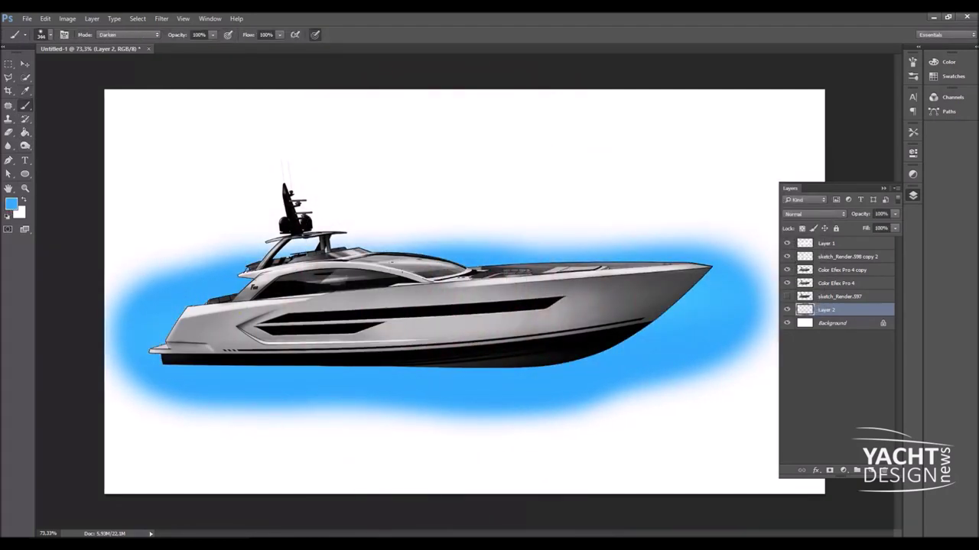
pyautogui.moveTo(275, 252); pyautogui.dragTo(642, 229)
# Choose a streaky textured brush preset
pyautogui.click(912, 76)
pyautogui.scroll(-2, 765, 198)
pyautogui.scroll(-2, 765, 226)
pyautogui.click(766, 226)
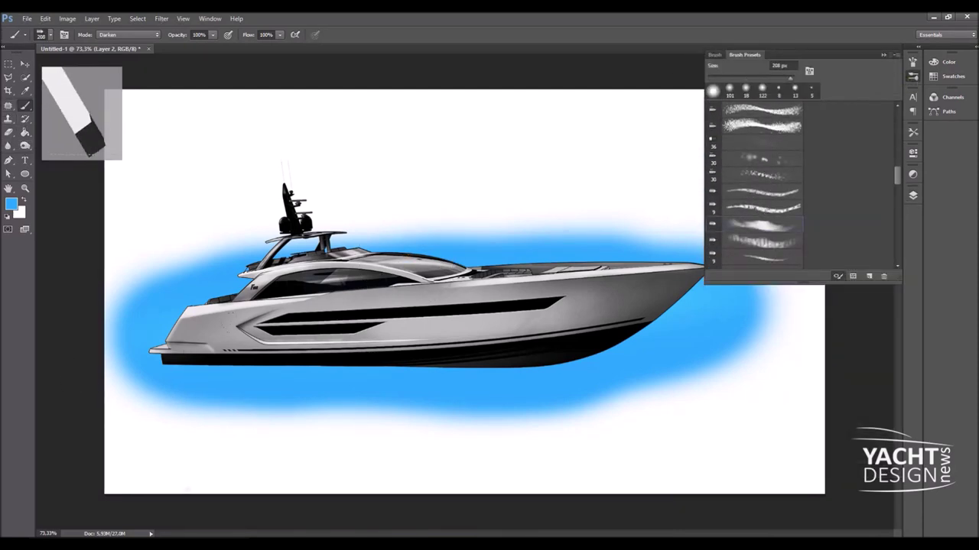
# Erase four trial wake streaks below the hull with the 60% eraser, then undo them
pyautogui.press('e')
pyautogui.scroll(-2, 883, 187)
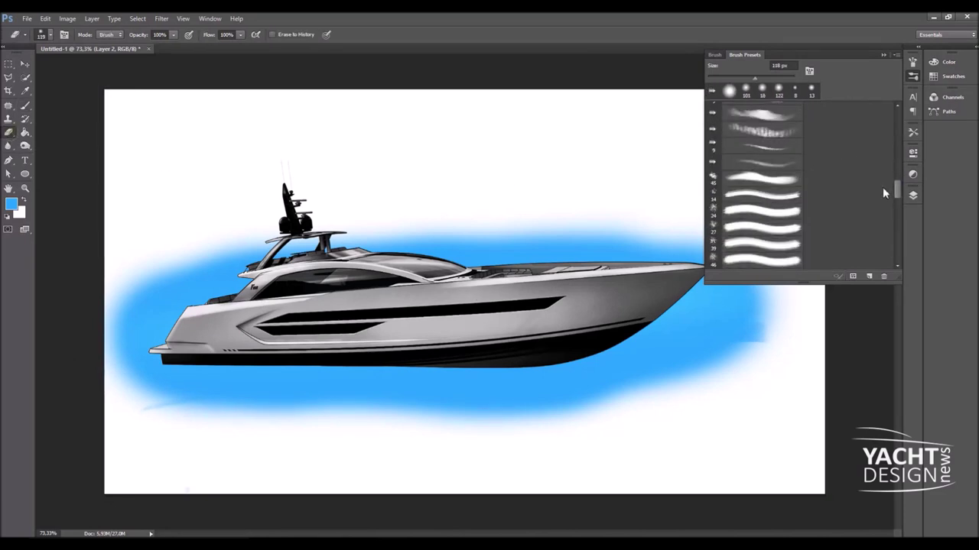
pyautogui.scroll(-2, 883, 186)
pyautogui.moveTo(107, 394); pyautogui.dragTo(718, 386)
pyautogui.moveTo(260, 419); pyautogui.dragTo(684, 393)
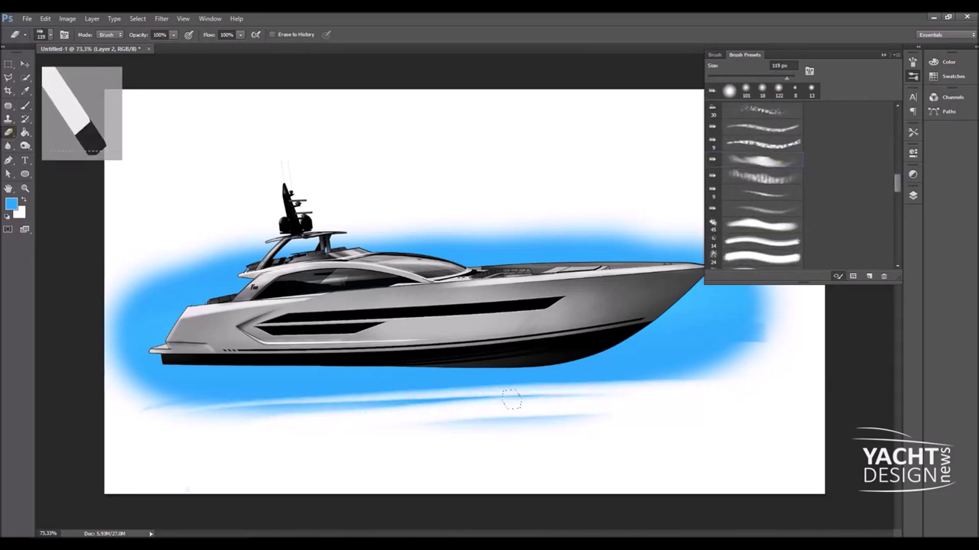
pyautogui.moveTo(105, 397); pyautogui.dragTo(630, 352)
pyautogui.moveTo(375, 405); pyautogui.dragTo(815, 382)
pyautogui.hotkey('ctrl', 'alt', 'z')
pyautogui.hotkey('ctrl', 'alt', 'z')
pyautogui.hotkey('ctrl', 'alt', 'z')
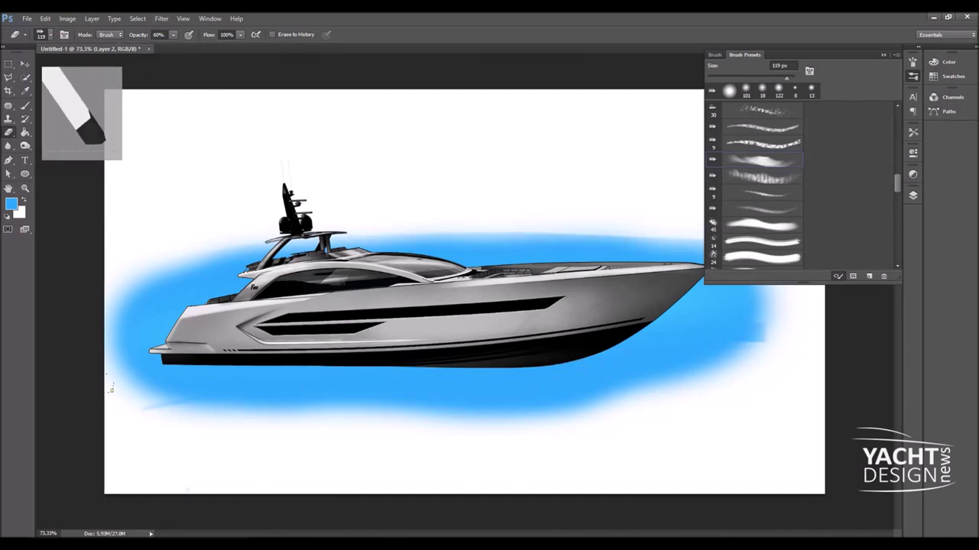
# Erase soft white wake streaks through the blue beneath and along the hull
pyautogui.moveTo(138, 413); pyautogui.dragTo(627, 356)
pyautogui.moveTo(612, 394); pyautogui.dragTo(765, 340)
pyautogui.moveTo(380, 422); pyautogui.dragTo(726, 368)
pyautogui.moveTo(130, 281)
pyautogui.mouseDown()
pyautogui.moveTo(278, 254)
pyautogui.moveTo(688, 239)
pyautogui.mouseUp()
pyautogui.moveTo(125, 330)
pyautogui.mouseDown()
pyautogui.moveTo(98, 300)
pyautogui.moveTo(772, 294)
pyautogui.mouseUp()
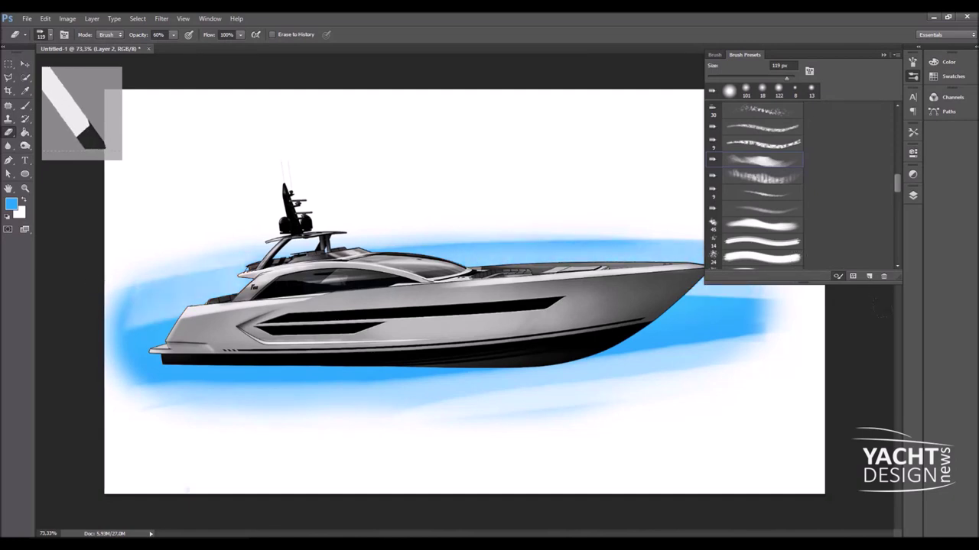
pyautogui.moveTo(126, 325); pyautogui.dragTo(779, 305)
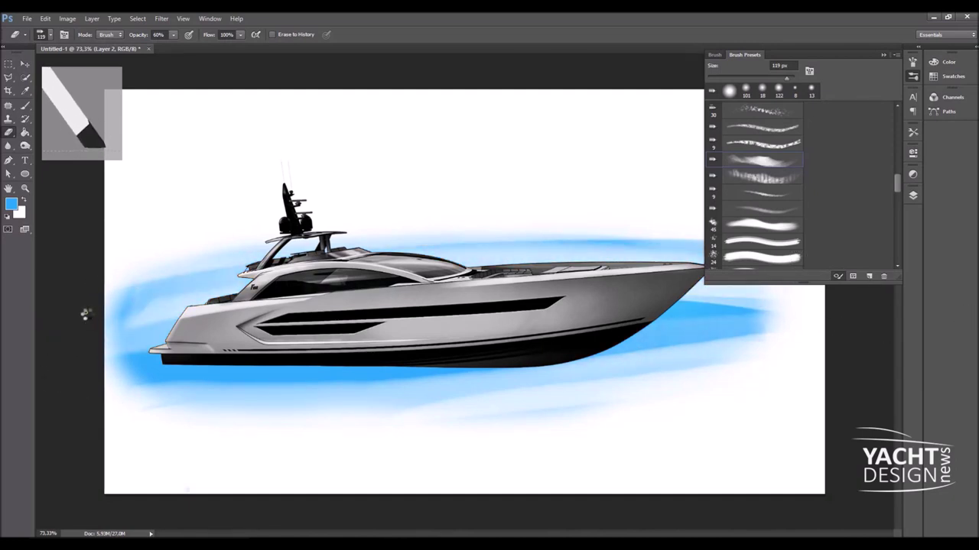
# With a larger round soft eraser at 100% opacity, fade the blue water's right end
pyautogui.scroll(5, 900, 100)
pyautogui.click(792, 112)
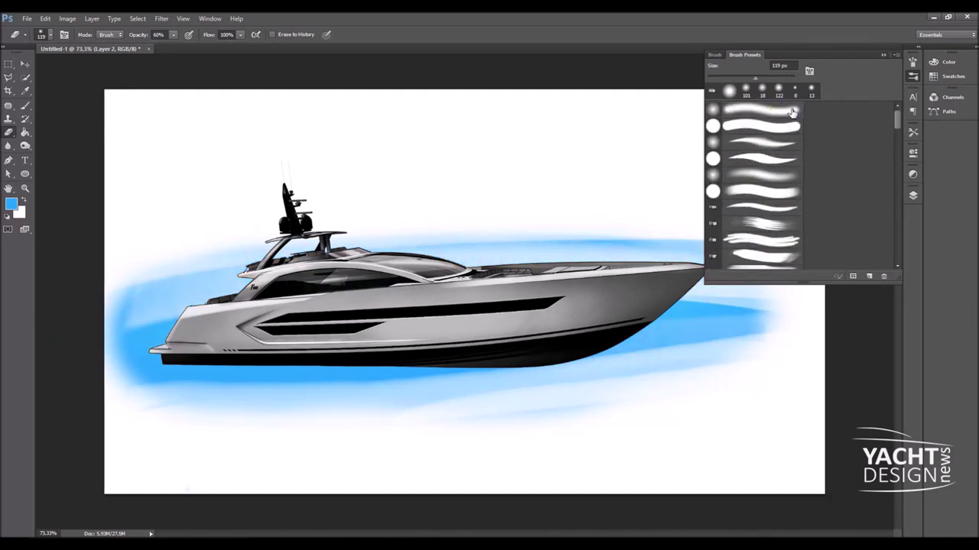
pyautogui.hotkey('ctrl', '-')
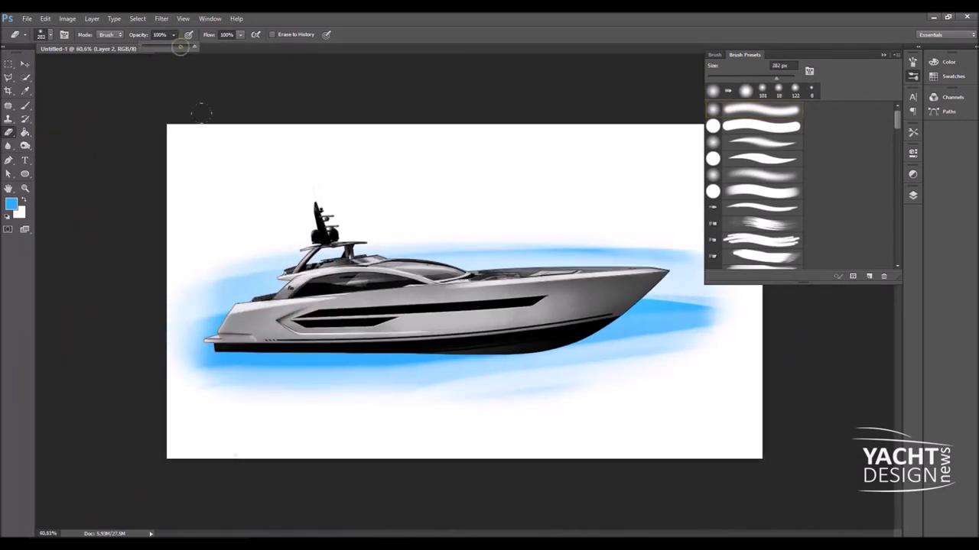
pyautogui.press('0')
pyautogui.moveTo(702, 314); pyautogui.dragTo(673, 326)
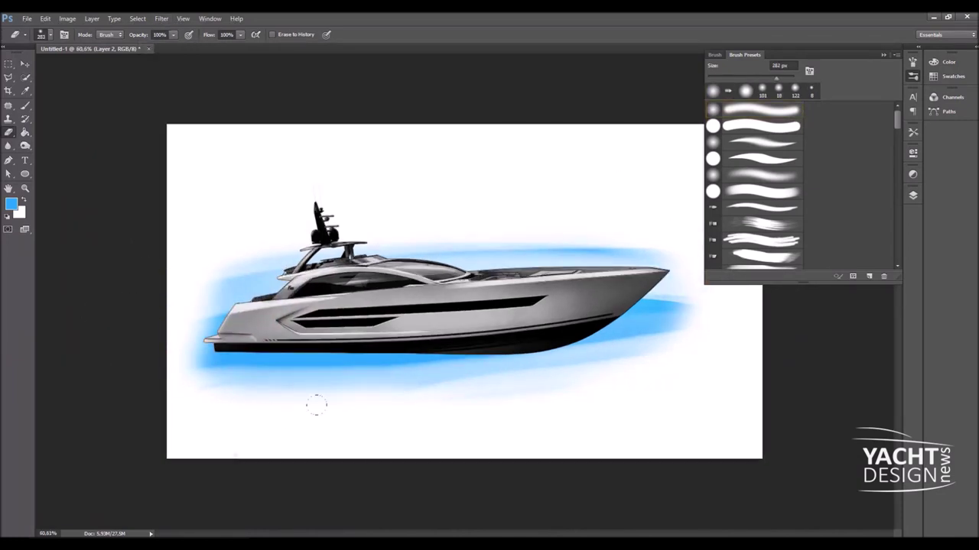
pyautogui.click(912, 195)
# Duplicate the blue Layer 2 and set the copy's blend mode to Multiply
pyautogui.rightClick(852, 313)
pyautogui.click(879, 229)
pyautogui.click(773, 175)
pyautogui.click(814, 214)
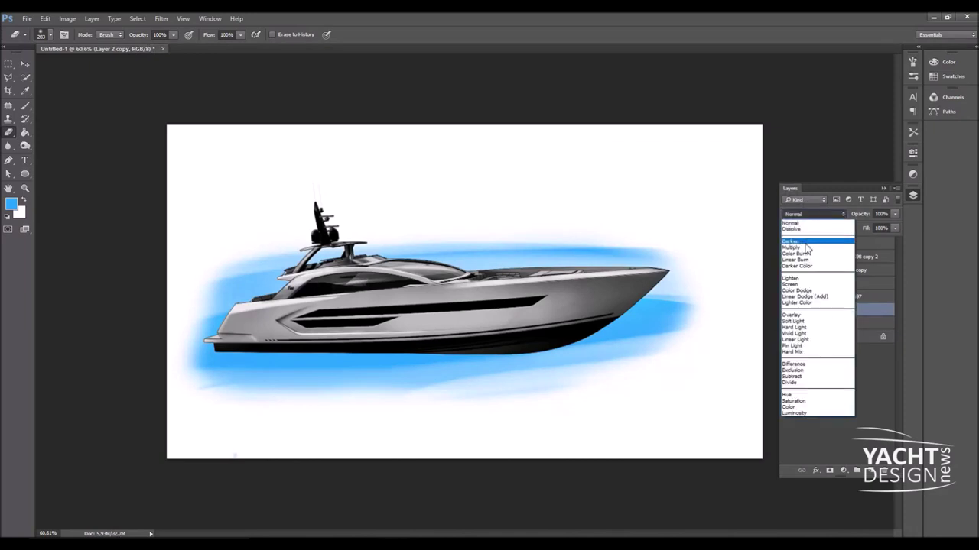
pyautogui.click(811, 252)
# Add a Color Overlay to the copy using a dark navy sampled from the image
pyautogui.click(815, 470)
pyautogui.click(822, 433)
pyautogui.click(803, 275)
pyautogui.click(245, 290)
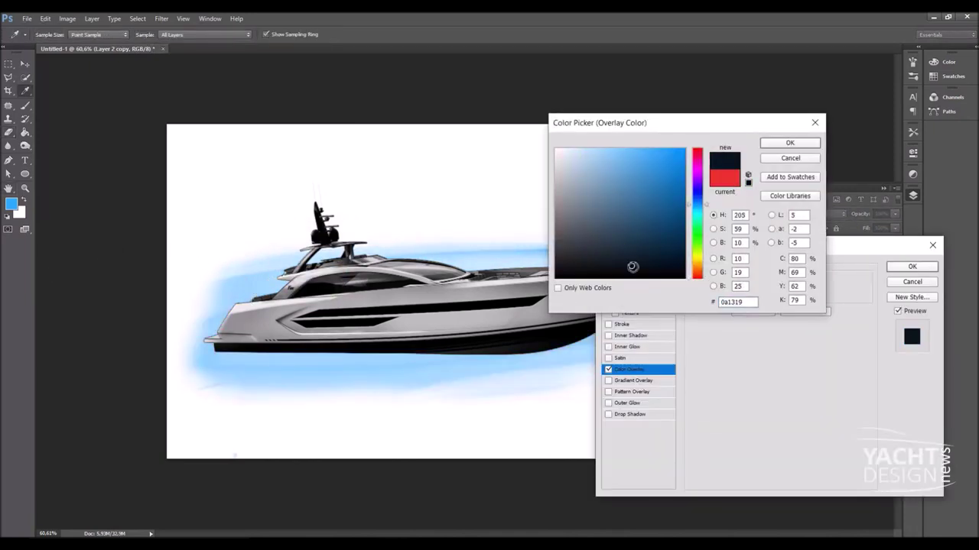
pyautogui.click(253, 348)
pyautogui.click(790, 143)
pyautogui.click(913, 266)
# Shift the dark copy down beneath the hull and duplicate it as Layer 2 copy 2
pyautogui.press('v')
pyautogui.moveTo(482, 325); pyautogui.dragTo(481, 340)
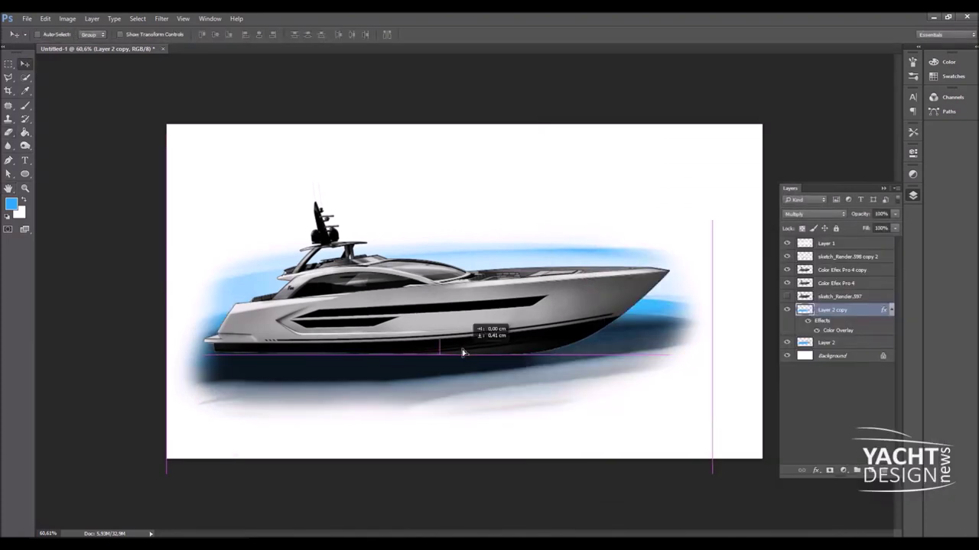
pyautogui.hotkey('ctrl', '+')
pyautogui.click(9, 132)
pyautogui.rightClick(841, 310)
pyautogui.click(863, 235)
pyautogui.press('Return')
# Change Layer 2 copy 2's Color Overlay colour to black
pyautogui.doubleClick(837, 330)
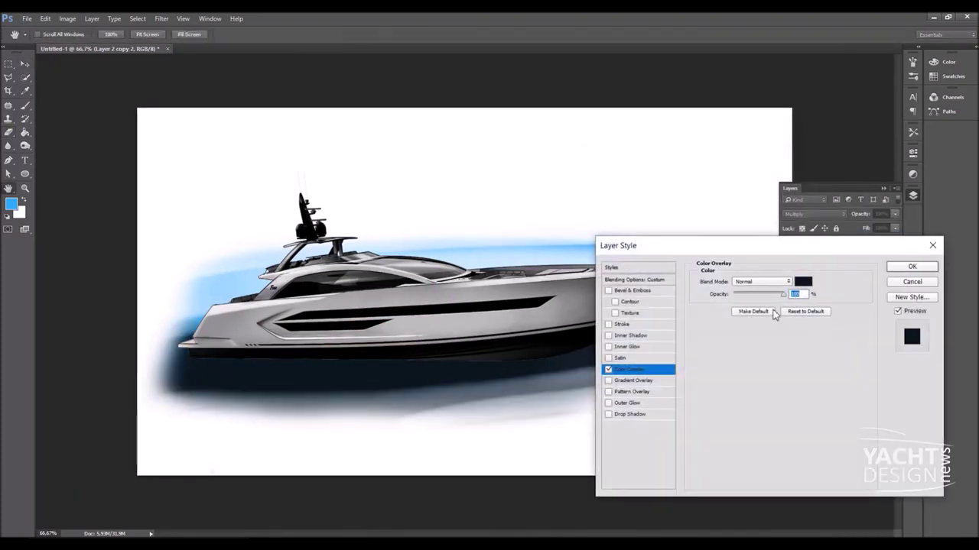
pyautogui.click(800, 280)
pyautogui.click(774, 159)
pyautogui.click(912, 266)
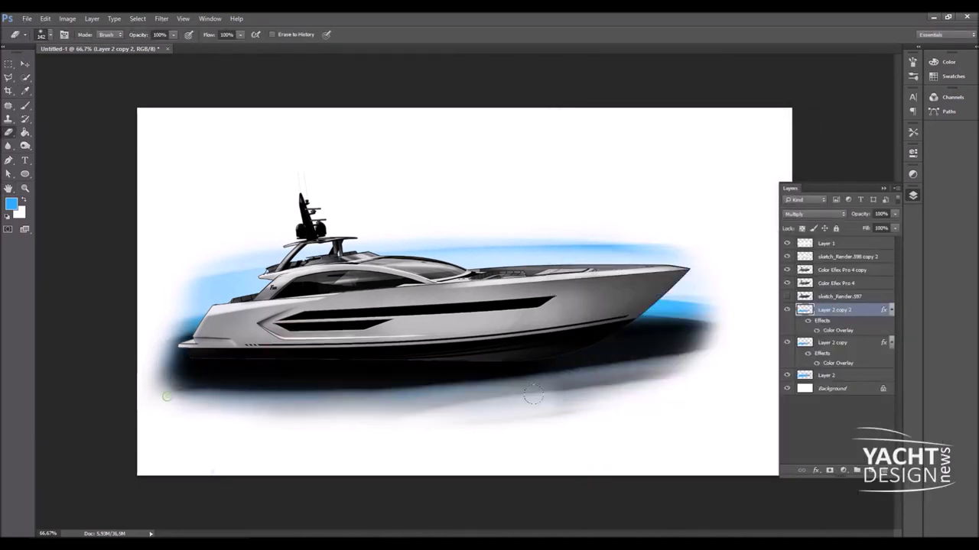
pyautogui.press(']')
pyautogui.press(']')
pyautogui.press(']')
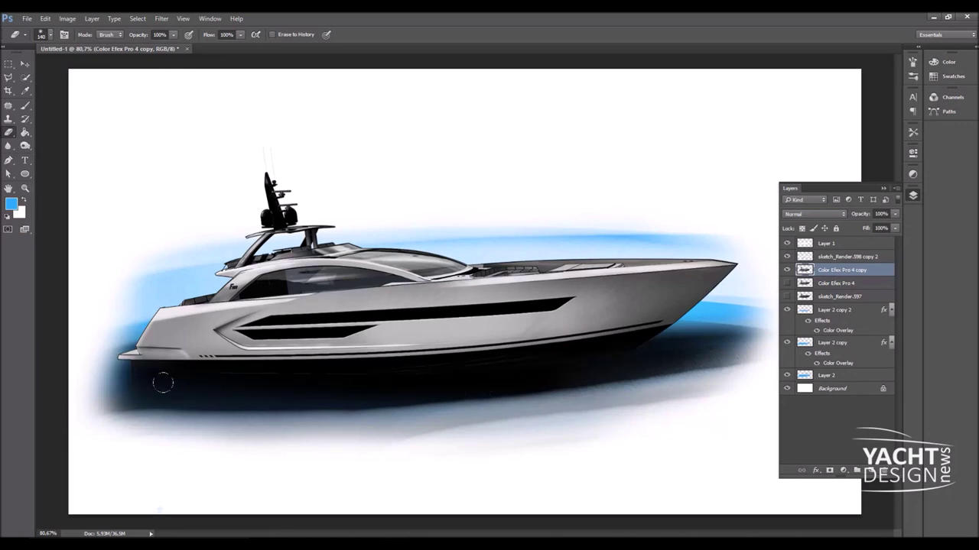
pyautogui.hotkey('alt', ']')
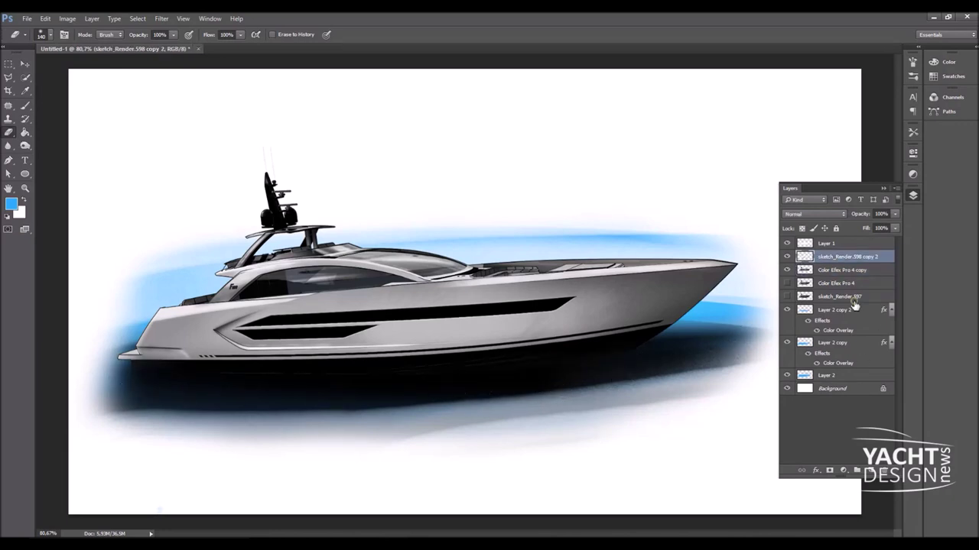
pyautogui.click(854, 305)
pyautogui.hotkey('alt', ']')
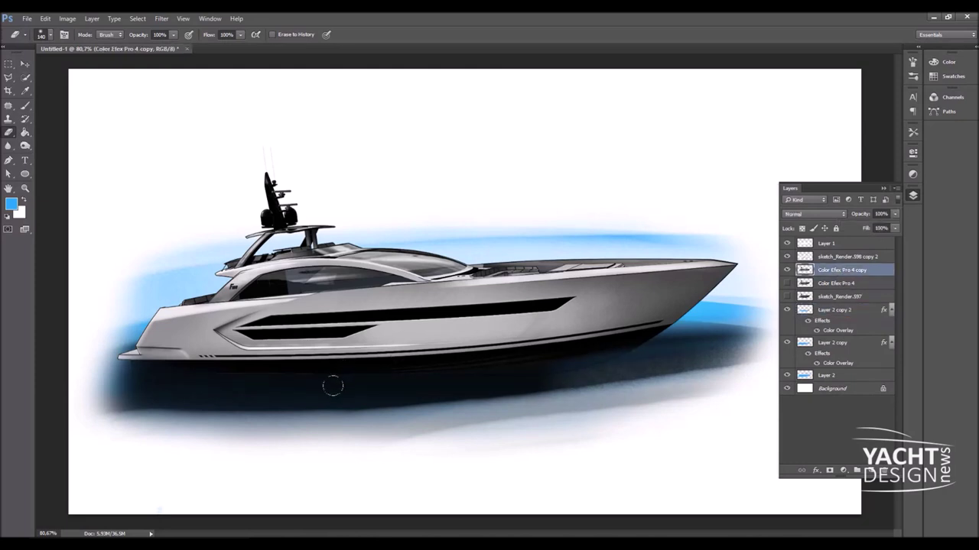
pyautogui.scroll(-1, 503, 375)
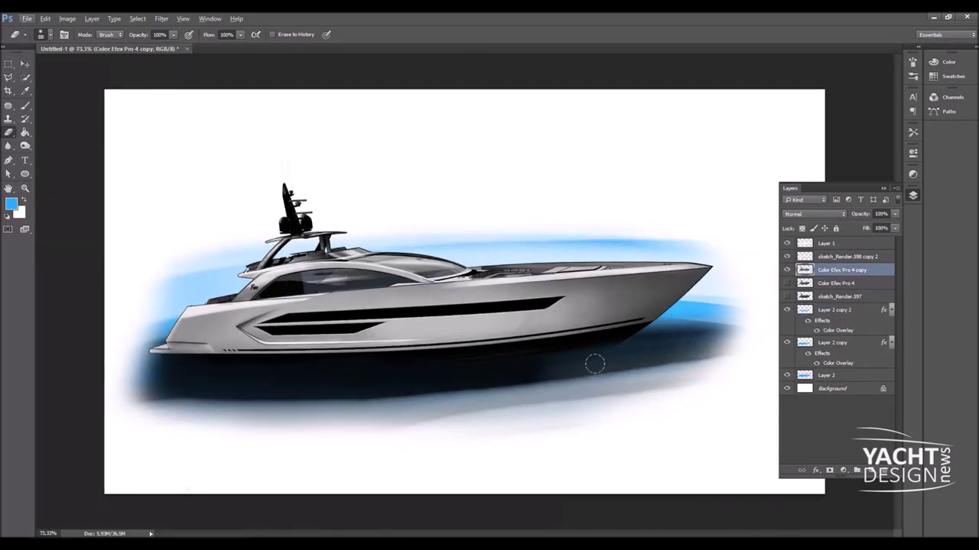
pyautogui.scroll(1, 760, 260)
pyautogui.hotkey('alt', ']')
pyautogui.hotkey('alt', ']')
# Add Brightness/Contrast and Color Balance adjustment layers, shifting midtones to -11, -11, +16
pyautogui.click(912, 176)
pyautogui.click(824, 187)
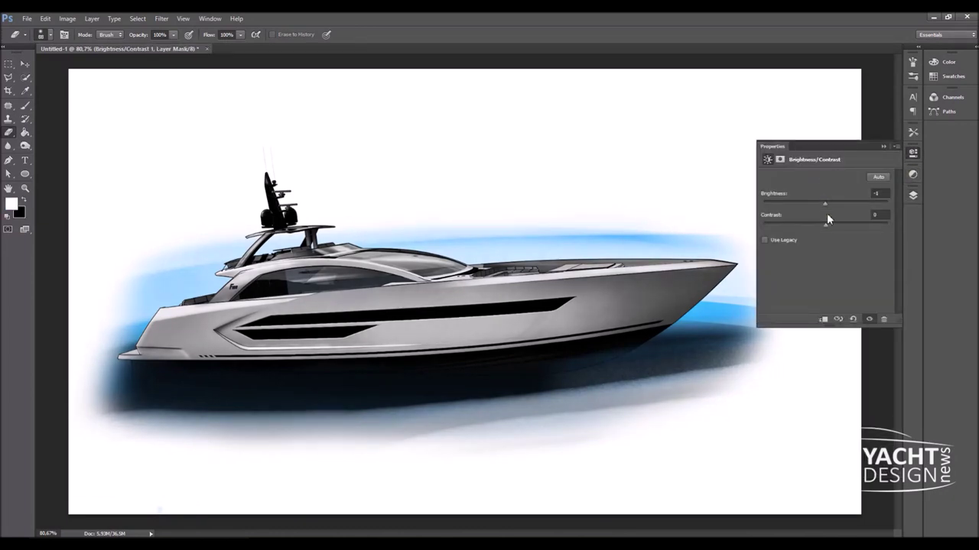
pyautogui.click(912, 195)
pyautogui.click(912, 174)
pyautogui.click(830, 202)
pyautogui.moveTo(812, 201); pyautogui.dragTo(808, 220)
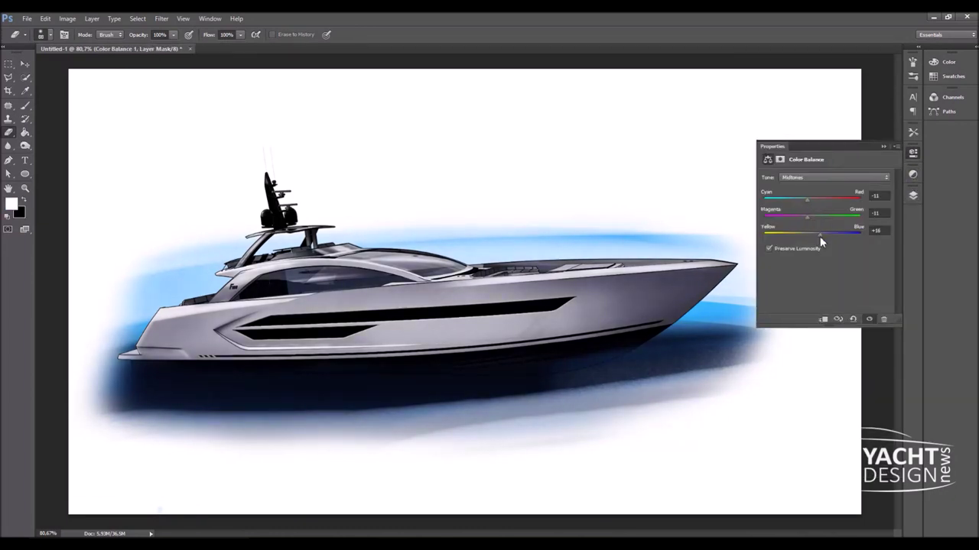
# Add a Hue/Saturation adjustment layer, then select Layer 2 copy
pyautogui.click(912, 195)
pyautogui.click(797, 226)
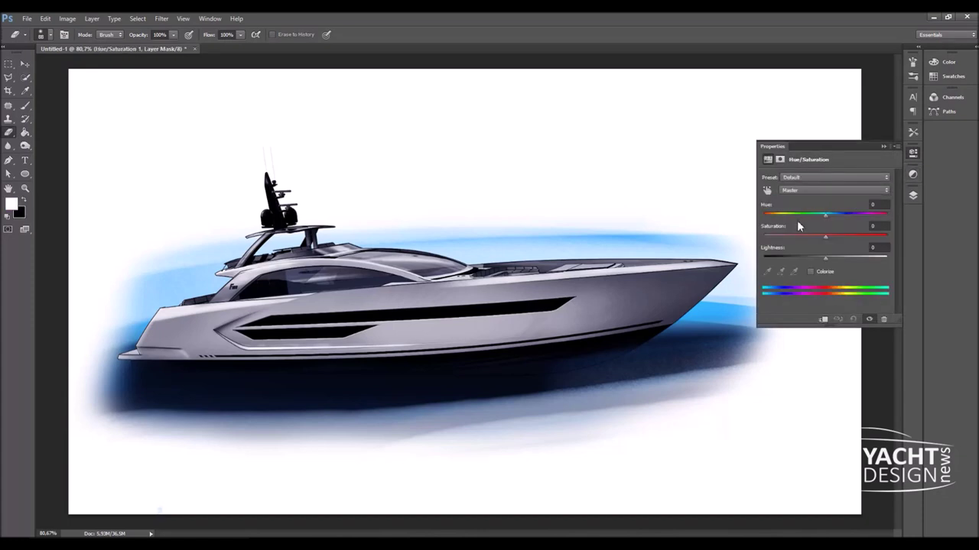
pyautogui.click(912, 195)
pyautogui.click(823, 288)
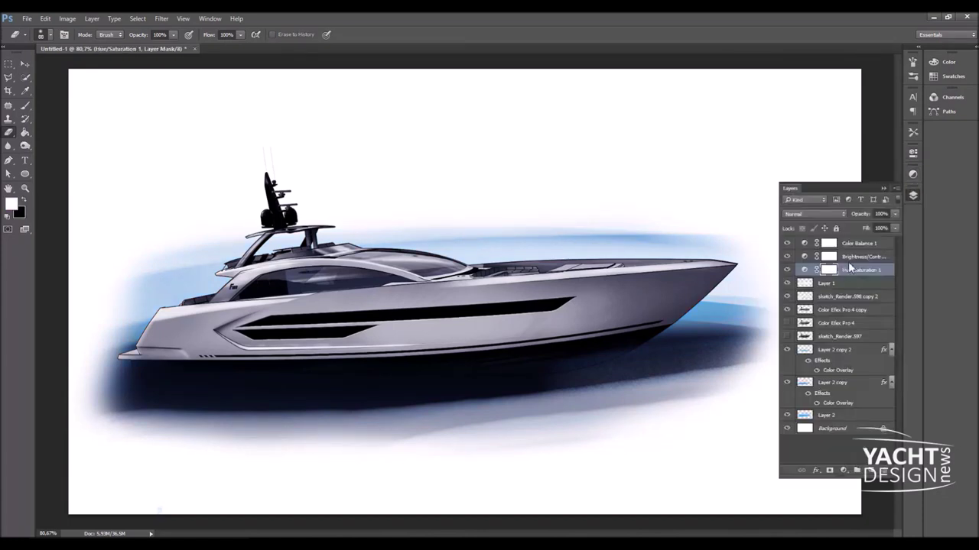
pyautogui.click(840, 387)
pyautogui.scroll(-2, 711, 384)
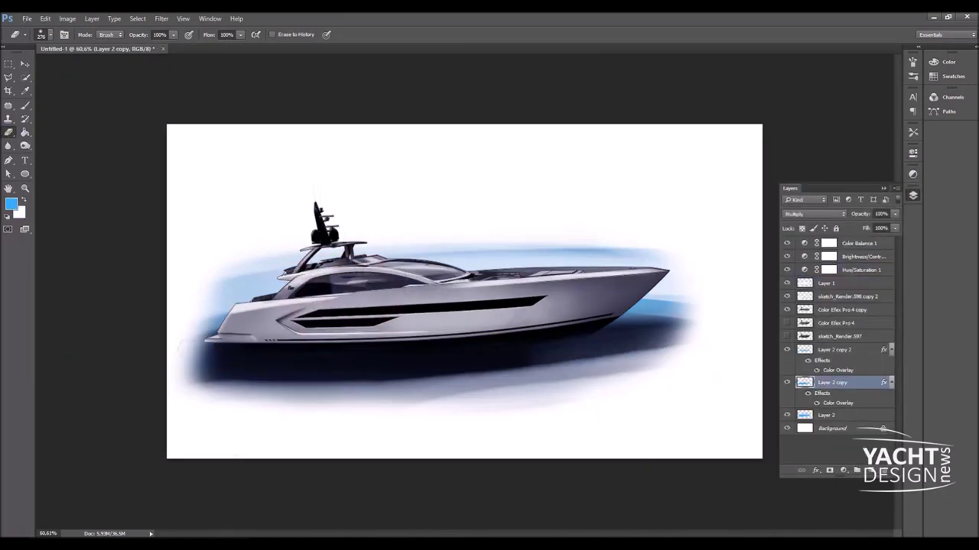
# Lighten the haze below the hull and draw a thin black 0.18 pt line out left
pyautogui.moveTo(177, 398)
pyautogui.mouseDown()
pyautogui.moveTo(449, 403)
pyautogui.moveTo(339, 400)
pyautogui.mouseUp()
pyautogui.moveTo(258, 400); pyautogui.dragTo(610, 390)
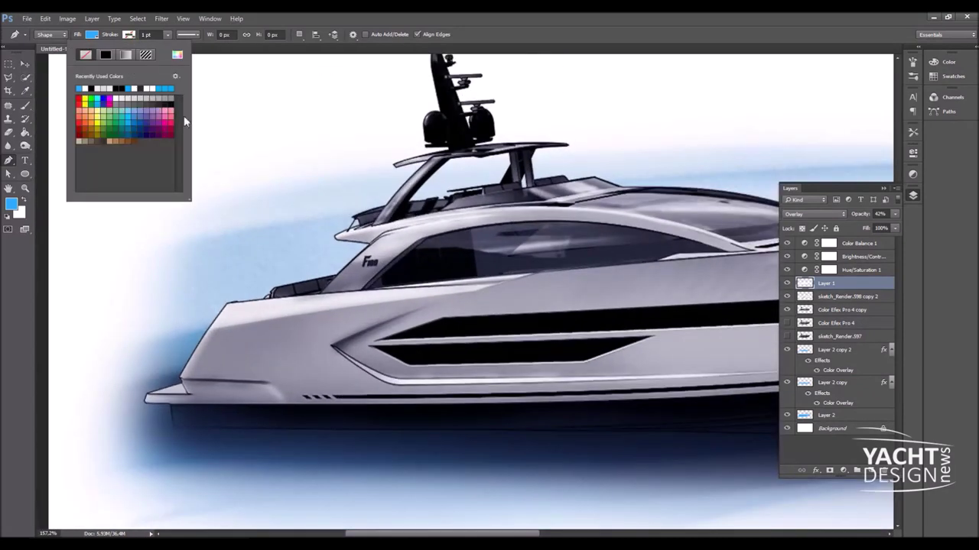
pyautogui.click(128, 35)
pyautogui.click(397, 291)
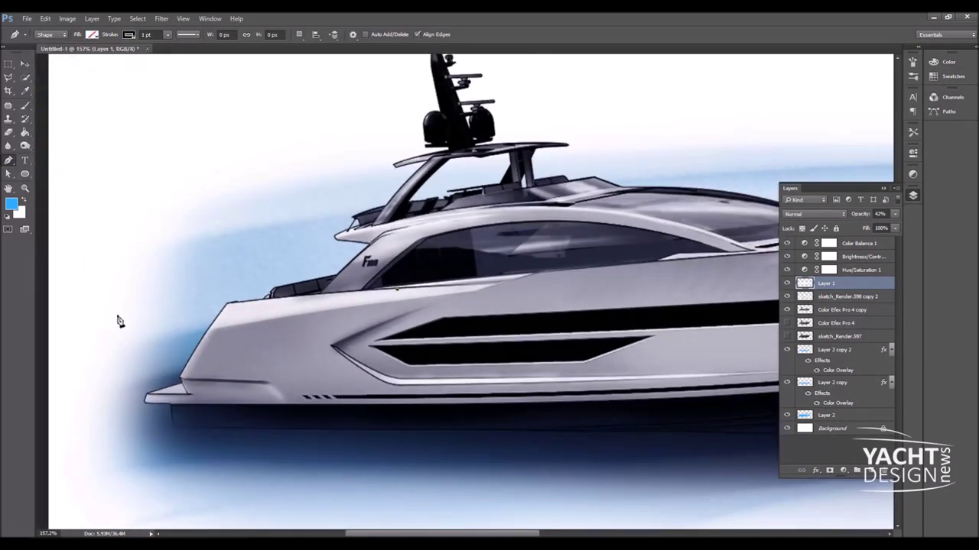
pyautogui.click(122, 314)
pyautogui.moveTo(168, 37); pyautogui.dragTo(166, 49)
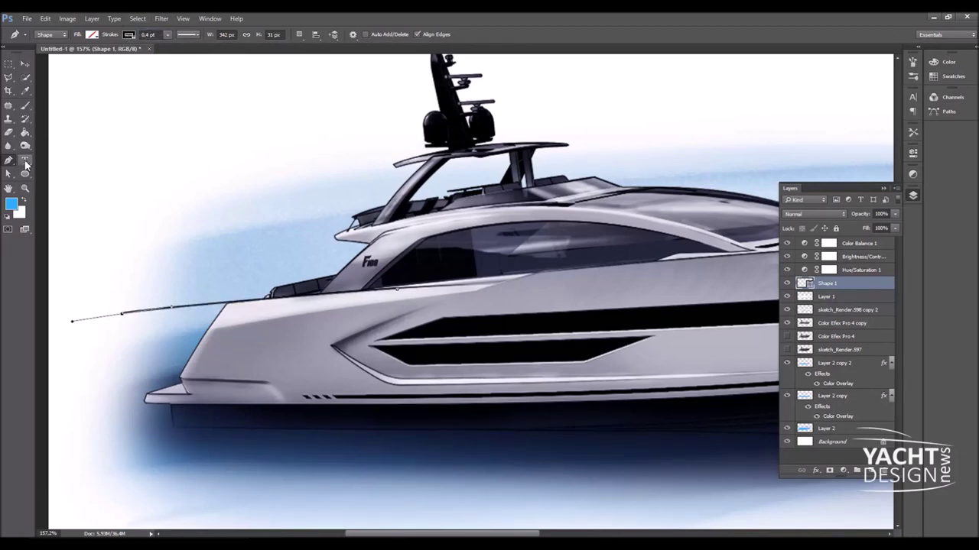
# Rasterize that line and draw a new 0.4 pt line starting at the bow
pyautogui.press('e')
pyautogui.press('Escape')
pyautogui.hotkey('ctrl', '0')
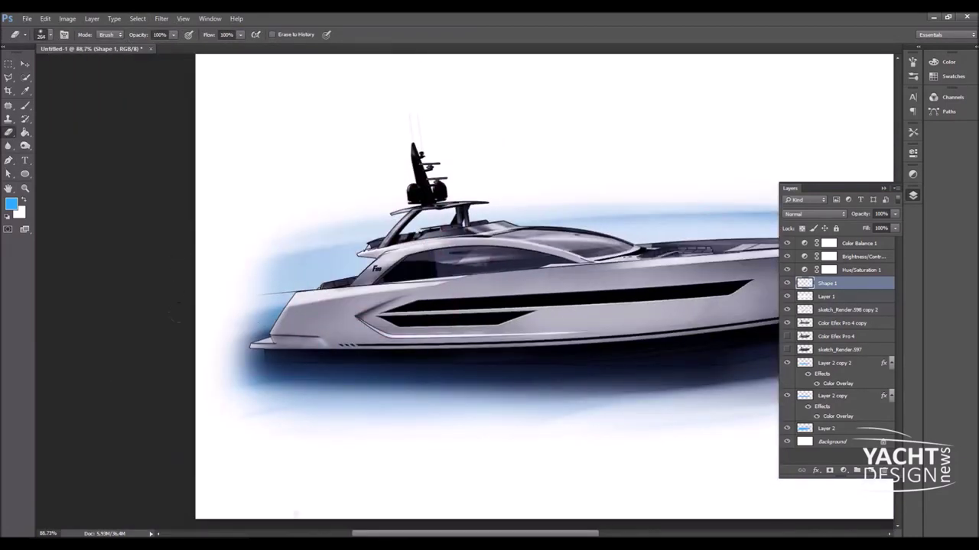
pyautogui.press('p')
pyautogui.scroll(5, 225, 345)
pyautogui.click(433, 351)
pyautogui.moveTo(150, 104); pyautogui.dragTo(159, 110)
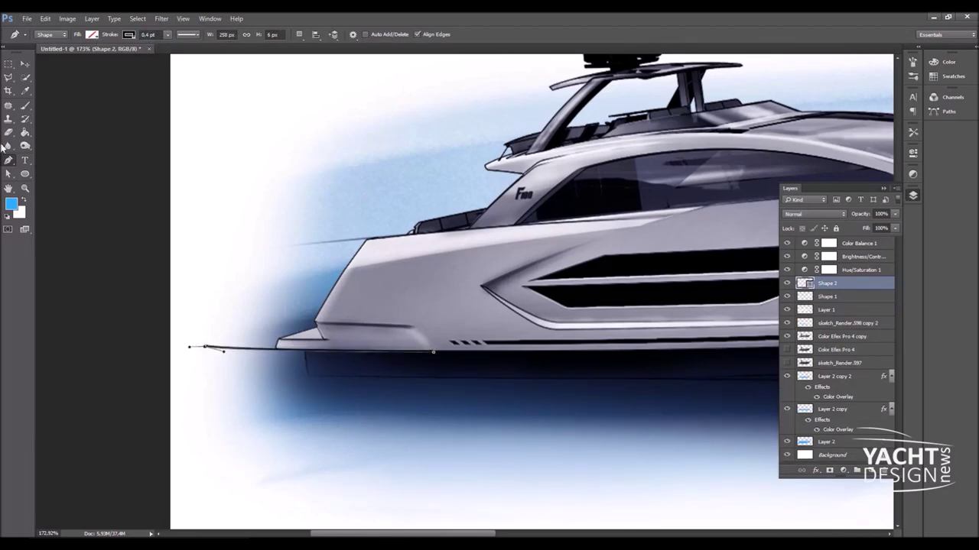
# Draw the curved Shape 3 line off the hardtop edge with a 0,3 pt stroke
pyautogui.press('e')
pyautogui.scroll(-2, 230, 294)
pyautogui.scroll(-3, 331, 337)
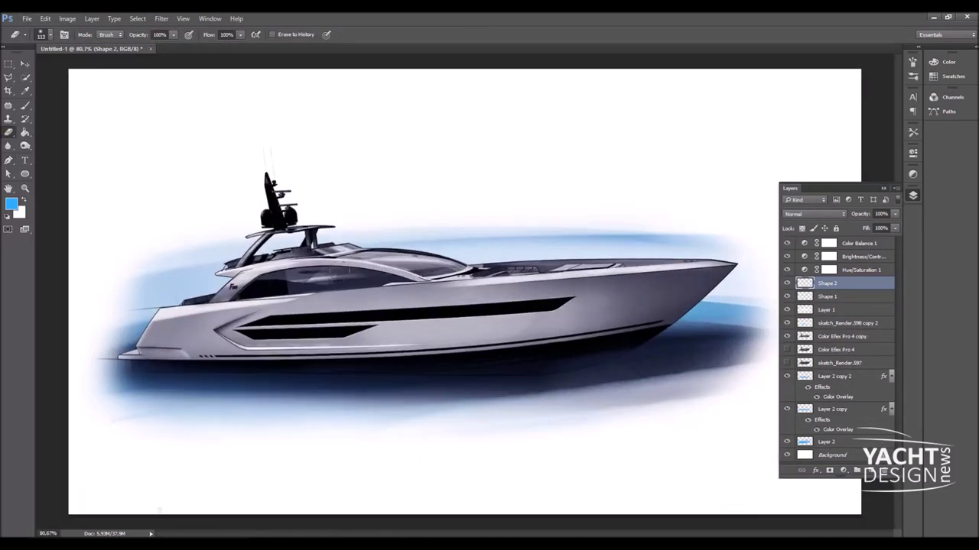
pyautogui.press('p')
pyautogui.scroll(4, 478, 273)
pyautogui.moveTo(317, 275); pyautogui.dragTo(153, 315)
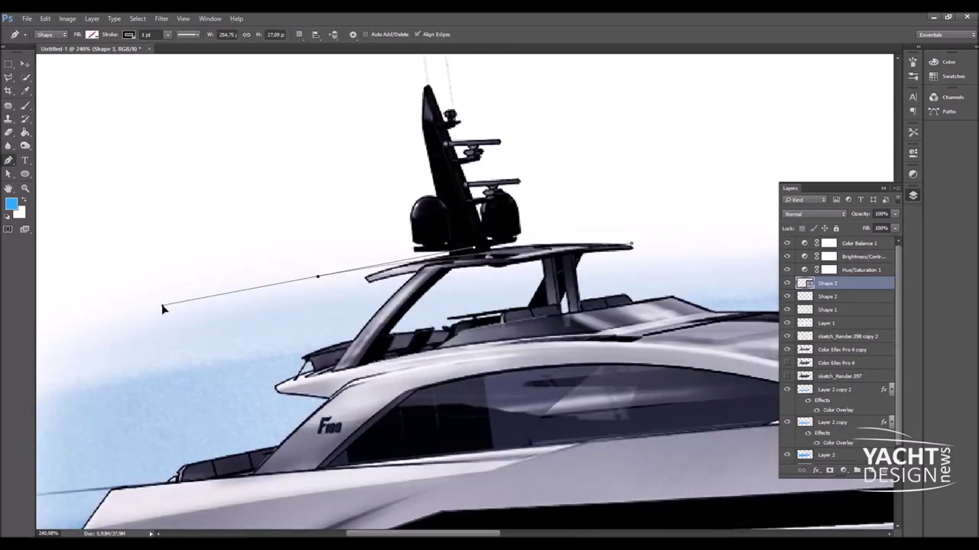
pyautogui.press('Return')
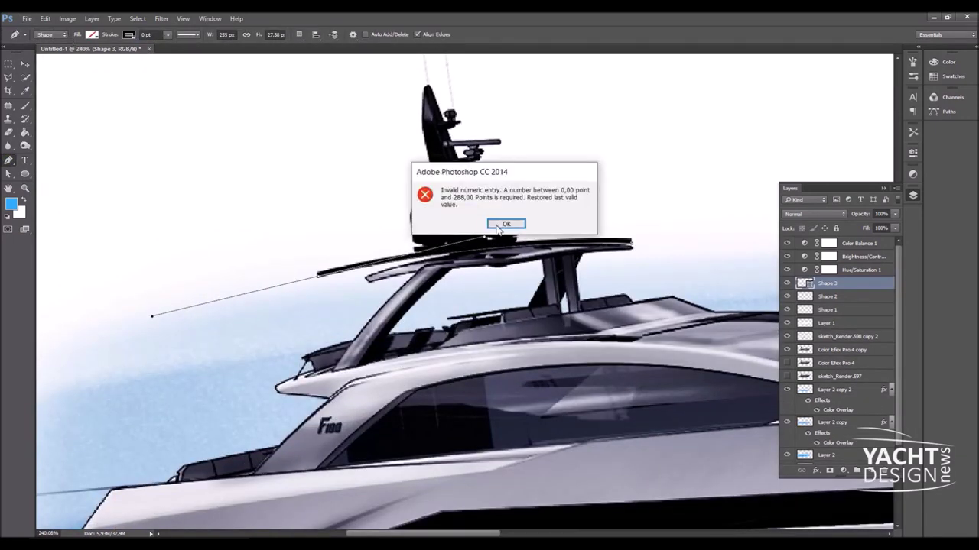
pyautogui.click(492, 224)
pyautogui.write('0,3')
pyautogui.press('Return')
pyautogui.moveTo(317, 275); pyautogui.dragTo(289, 288)
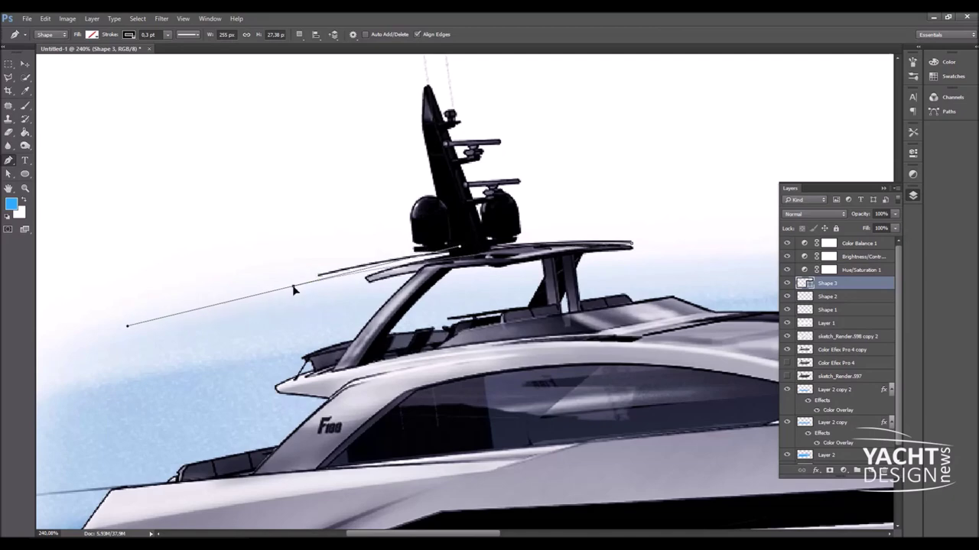
# Rotate the Shape 3 line about -3.25° to follow the hardtop edge and commit it
pyautogui.press('e')
pyautogui.scroll(-3, 456, 228)
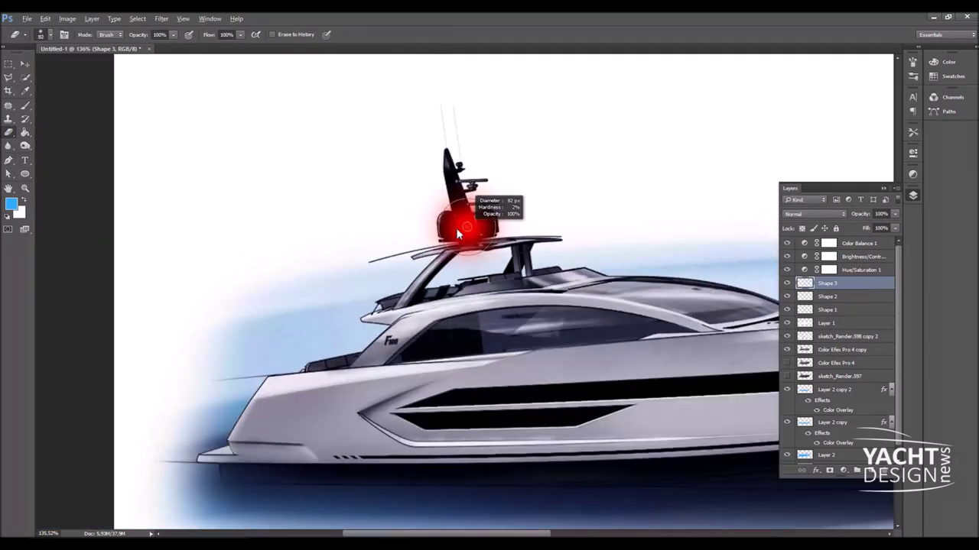
pyautogui.hotkey('ctrl', 't')
pyautogui.moveTo(611, 226); pyautogui.dragTo(546, 250)
pyautogui.press('Return')
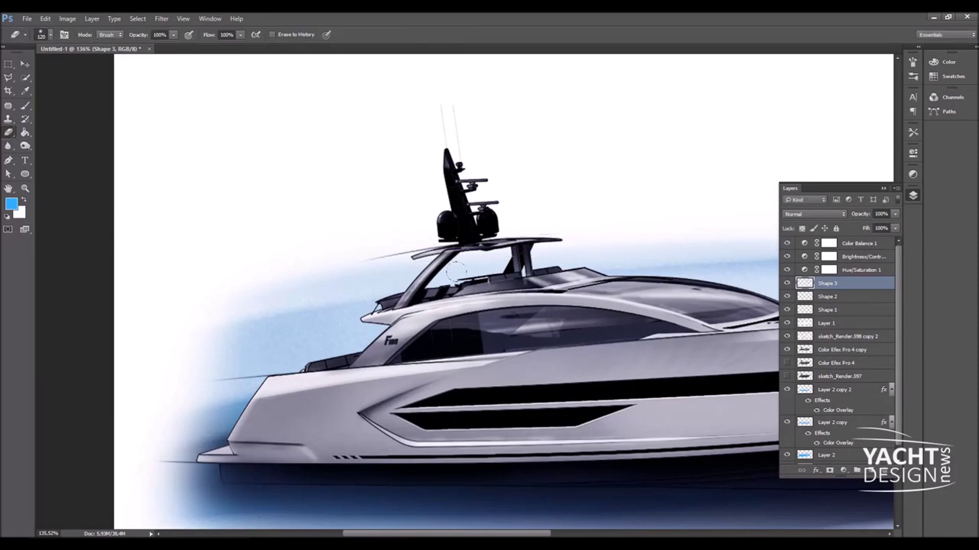
pyautogui.scroll(-3, 349, 273)
pyautogui.press('p')
pyautogui.scroll(3, 493, 277)
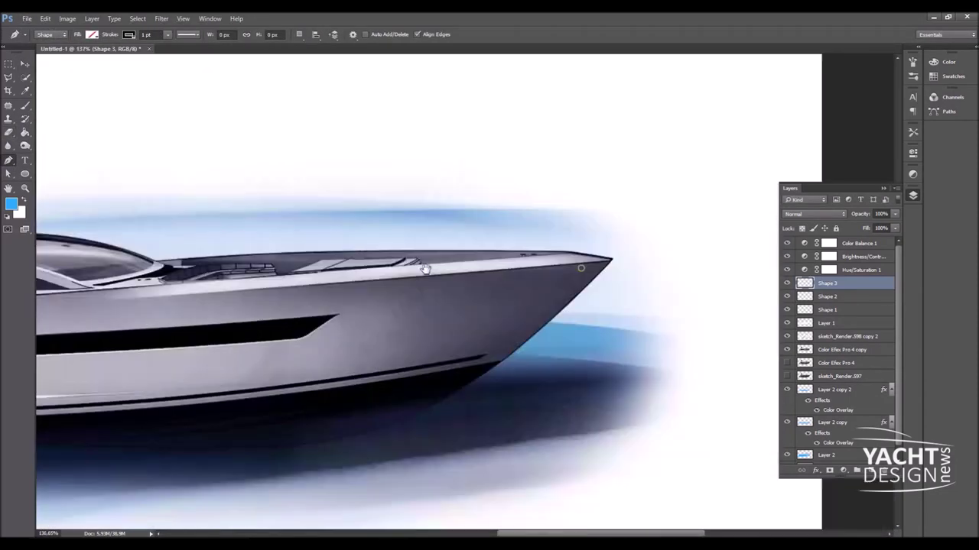
pyautogui.scroll(-3, 363, 283)
pyautogui.scroll(2, 315, 267)
pyautogui.click(92, 34)
pyautogui.click(25, 63)
pyautogui.scroll(3, 160, 343)
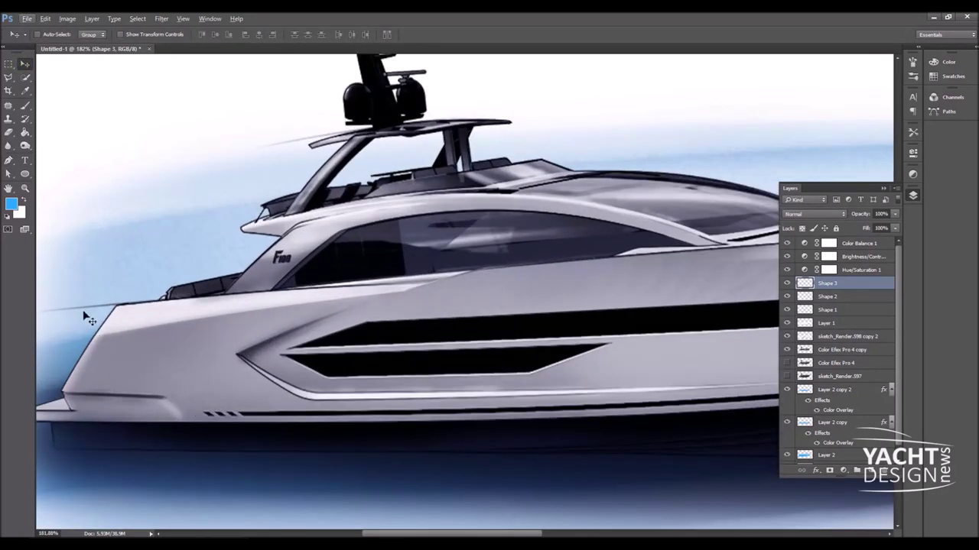
# Draw a white 0.5 pt glint line along the hardtop pillar, rasterize it and soften its ends
pyautogui.press('p')
pyautogui.scroll(-2, 322, 292)
pyautogui.scroll(5, 321, 292)
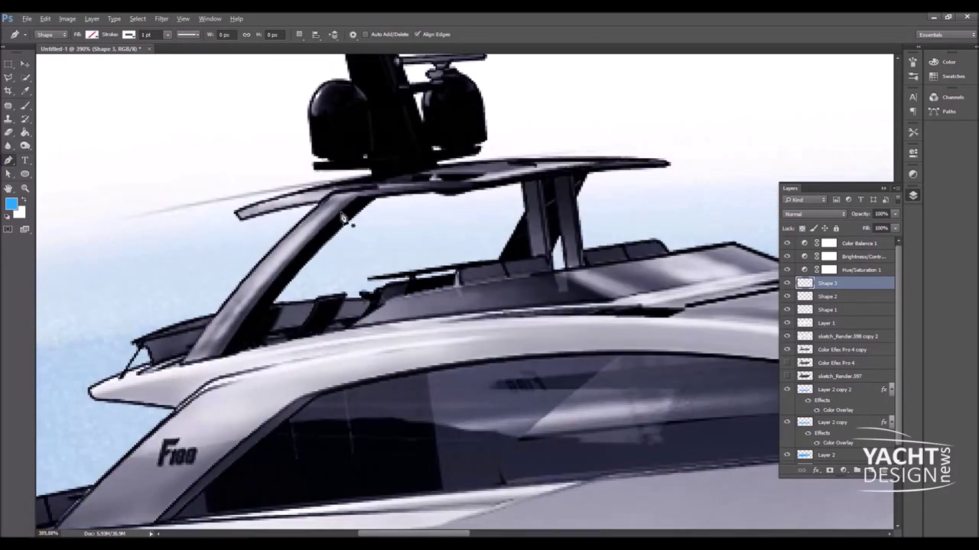
pyautogui.click(356, 198)
pyautogui.click(197, 413)
pyautogui.press('Return')
pyautogui.press('Return')
pyautogui.write('.5')
pyautogui.press('Return')
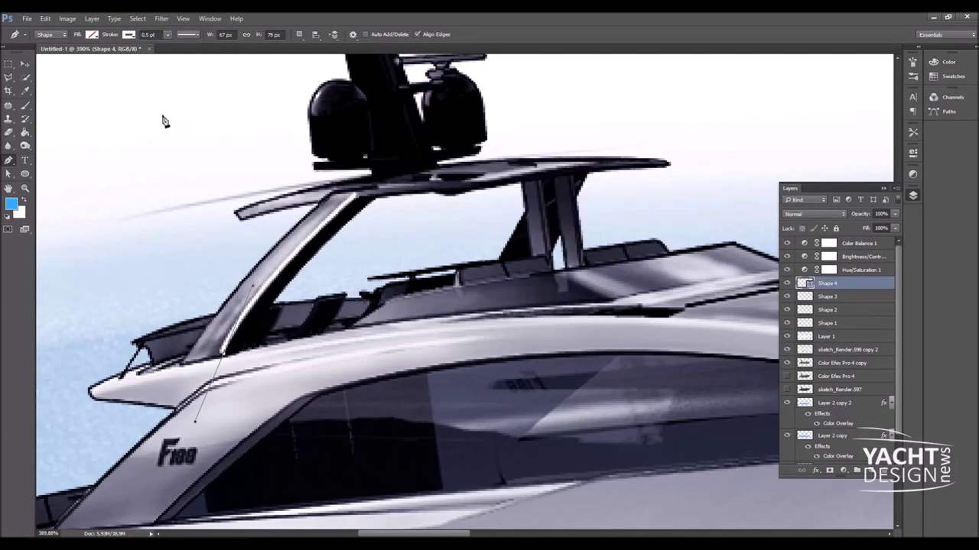
pyautogui.press('e')
pyautogui.click(253, 306)
pyautogui.press('Return')
pyautogui.scroll(-2, 356, 243)
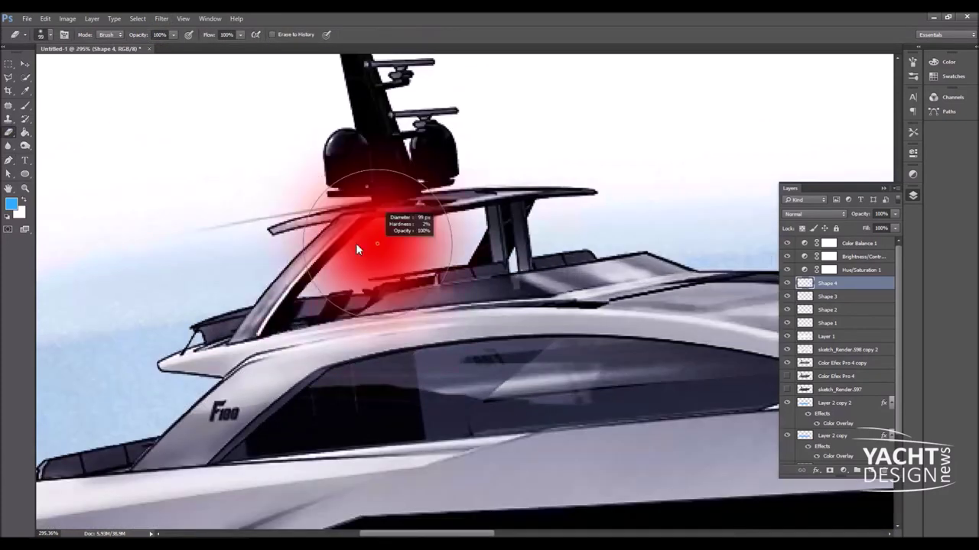
pyautogui.scroll(2, 397, 229)
# Add a white glint line along the mast, rasterized with softly erased ends
pyautogui.press('p')
pyautogui.click(321, 65)
pyautogui.click(408, 315)
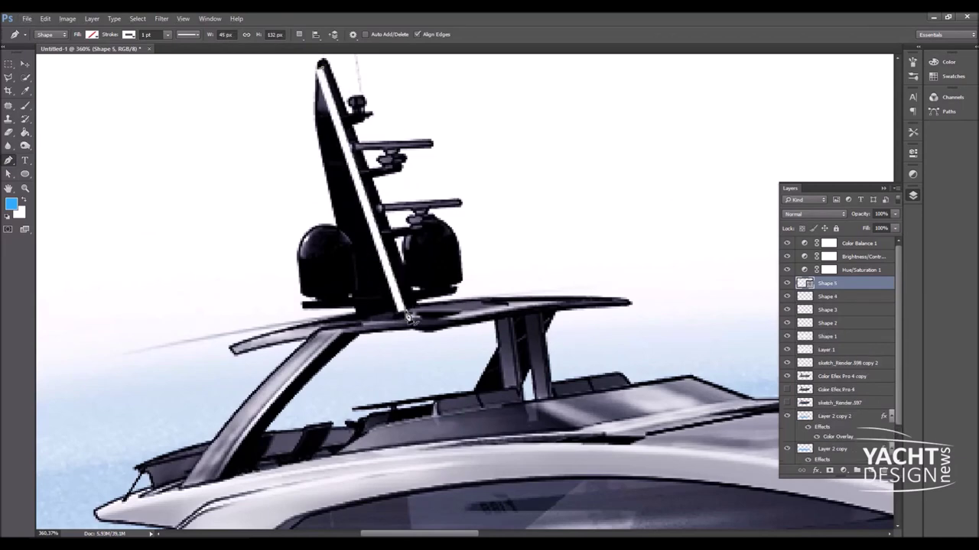
pyautogui.press('e')
pyautogui.click(205, 199)
pyautogui.press('Return')
pyautogui.scroll(-2, 422, 326)
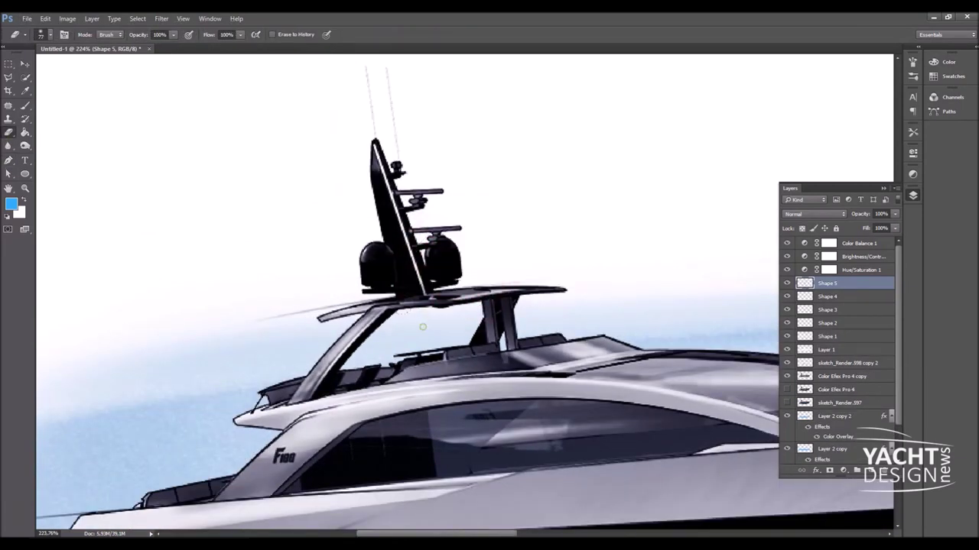
pyautogui.scroll(-5, 314, 103)
pyautogui.scroll(5, 72, 280)
# Select the sketch_Render.598 copy 2 layer, then go back to the Shape 5 layer
pyautogui.press('p')
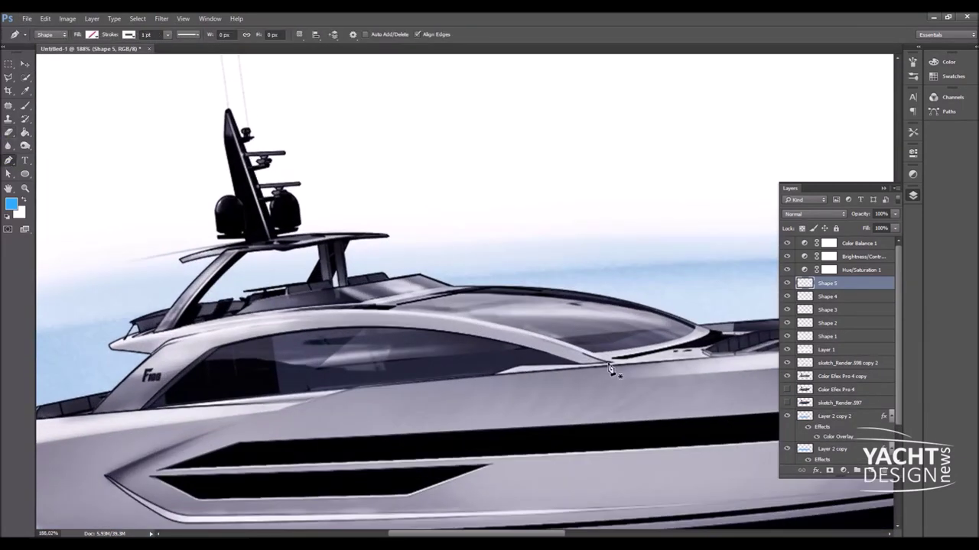
pyautogui.click(847, 363)
pyautogui.press('e')
pyautogui.scroll(2, 623, 356)
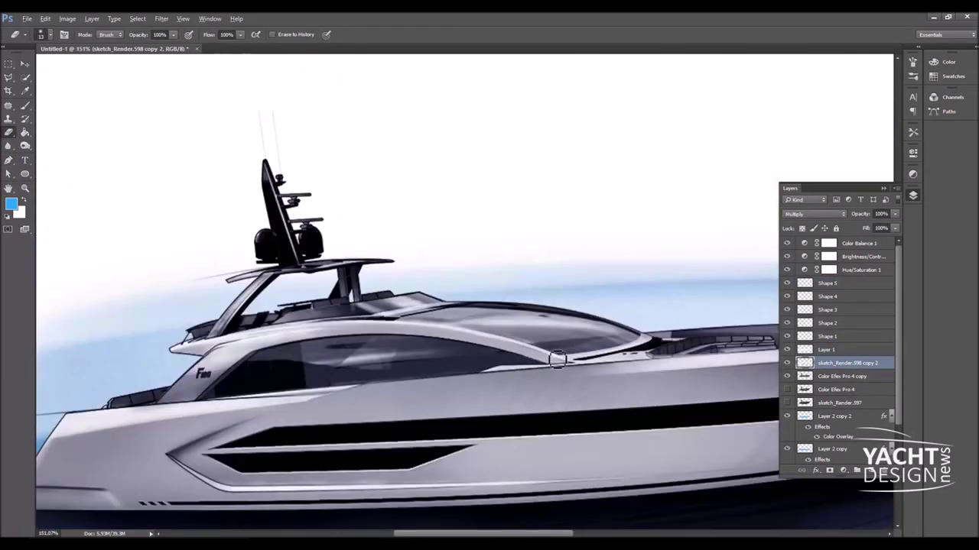
pyautogui.scroll(-3, 623, 356)
pyautogui.click(827, 282)
pyautogui.press('p')
pyautogui.scroll(3, 557, 386)
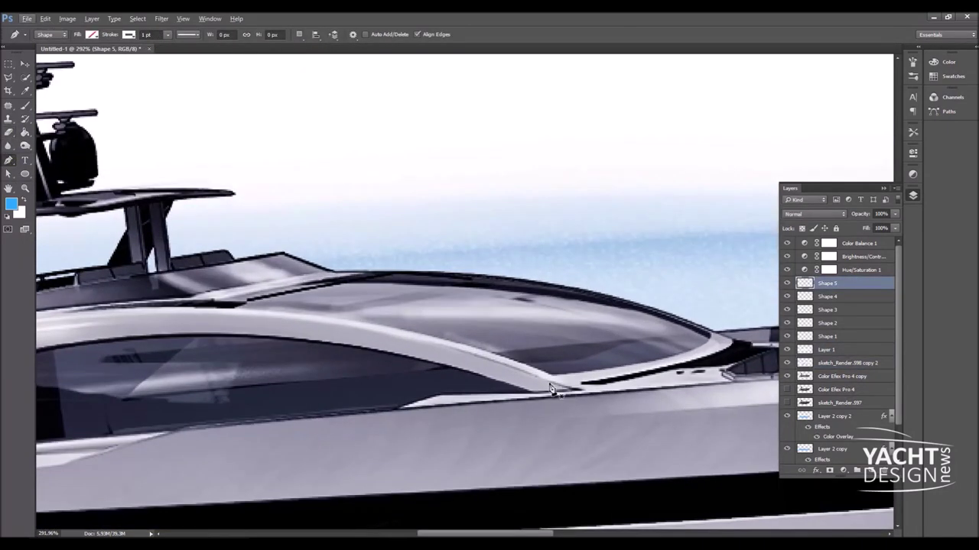
# Draw a white glint curve along the roof line, rasterize it and fade its ends
pyautogui.click(556, 386)
pyautogui.scroll(-3, 557, 386)
pyautogui.click(153, 346)
pyautogui.press('e')
pyautogui.click(454, 209)
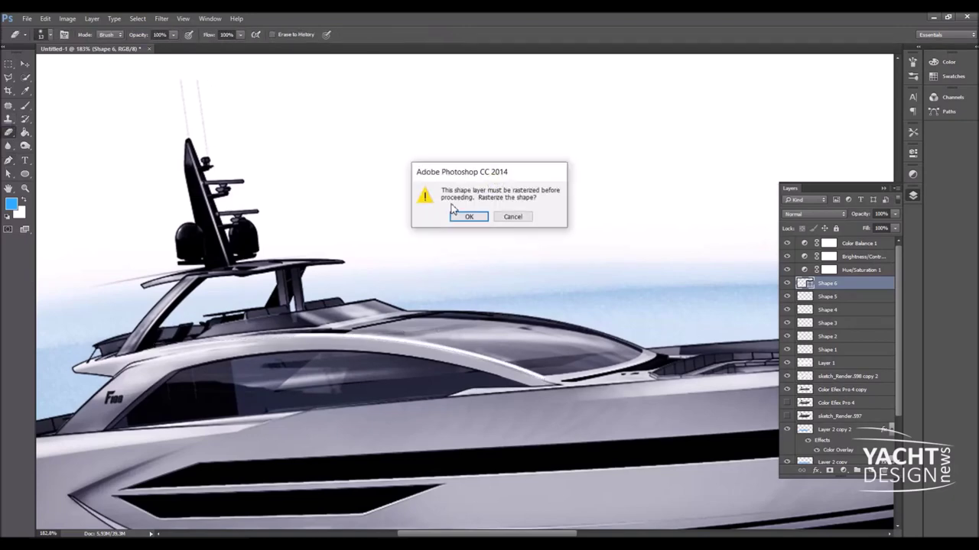
pyautogui.click(474, 214)
pyautogui.scroll(-2, 474, 251)
pyautogui.scroll(-2, 474, 252)
pyautogui.scroll(-1, 368, 328)
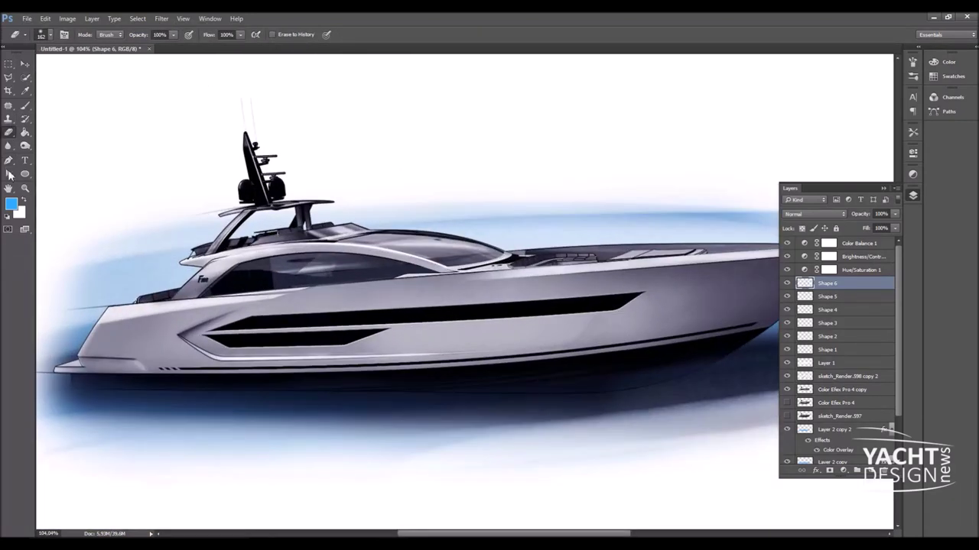
# Add a glint line along the bow deck edge and fade its ends with an enlarged soft eraser
pyautogui.press('p')
pyautogui.scroll(2, 410, 309)
pyautogui.scroll(-1, 219, 280)
pyautogui.click(524, 266)
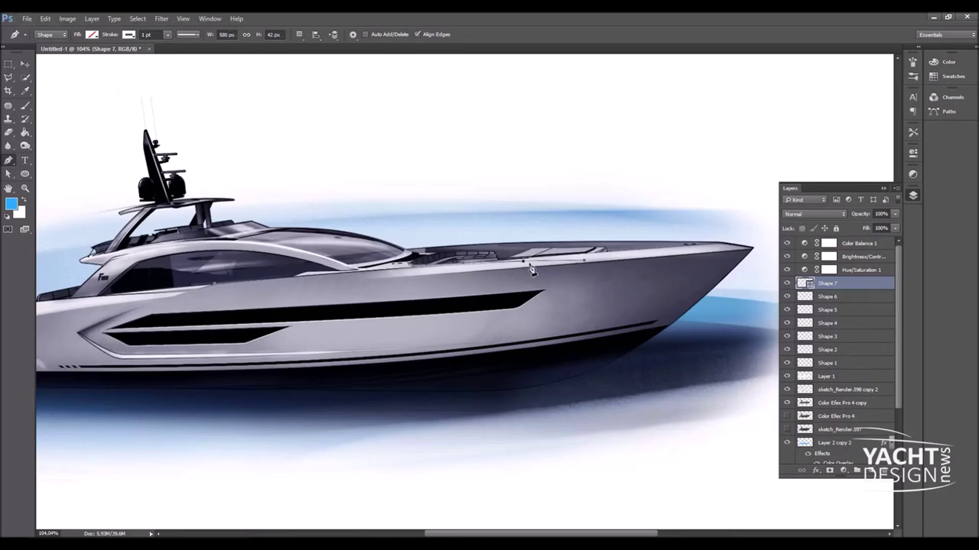
pyautogui.scroll(2, 563, 269)
pyautogui.scroll(-1, 540, 257)
pyautogui.scroll(2, 410, 273)
pyautogui.scroll(-1, 421, 264)
pyautogui.scroll(-3, 415, 264)
pyautogui.press('e')
pyautogui.click(496, 221)
pyautogui.click(466, 216)
pyautogui.scroll(-1, 488, 246)
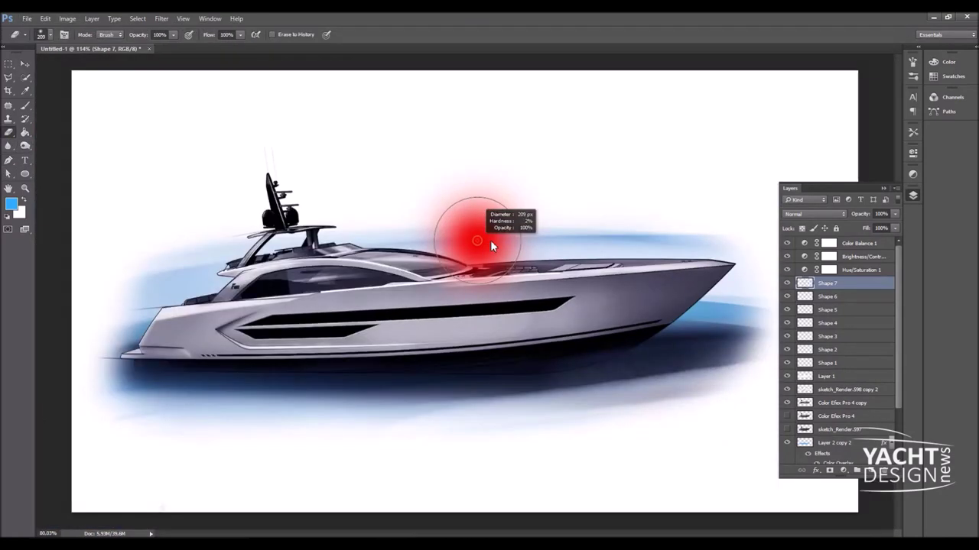
pyautogui.moveTo(488, 246); pyautogui.dragTo(497, 246)
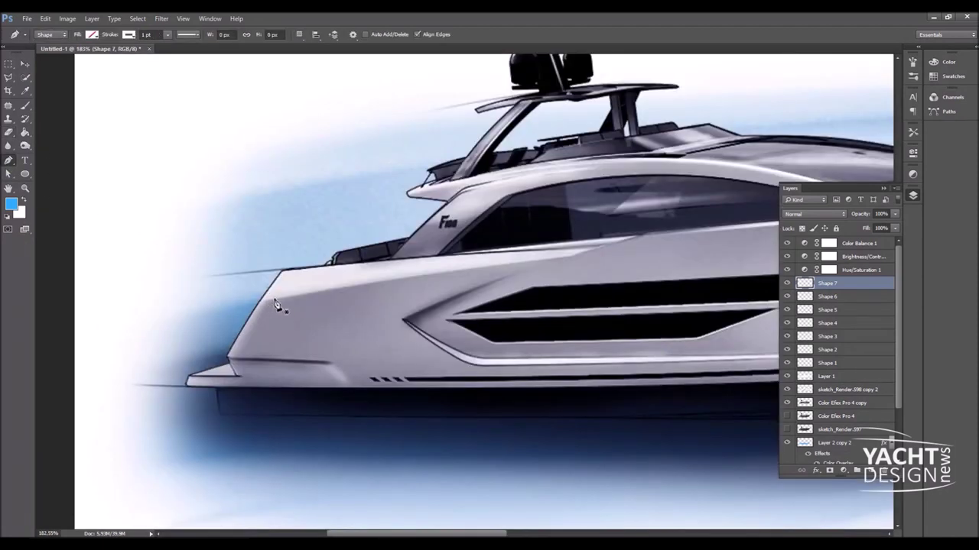
pyautogui.click(274, 299)
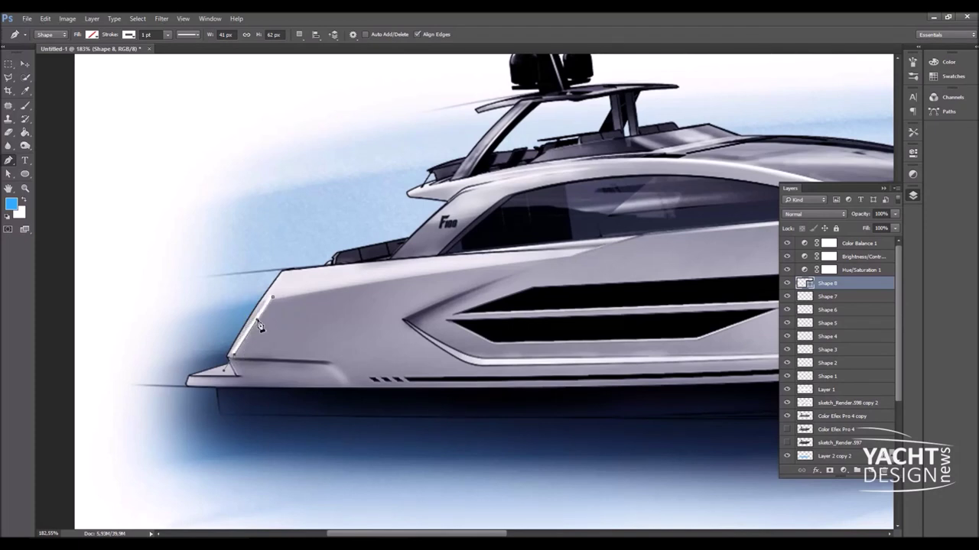
# Apply a Gaussian Blur to the stern highlight line, Shape 8
pyautogui.click(162, 19)
pyautogui.click(329, 164)
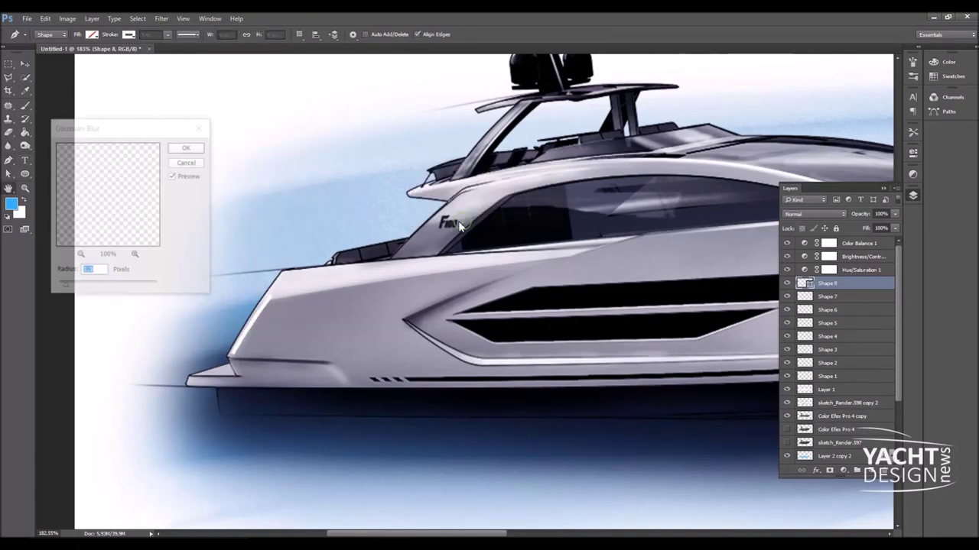
pyautogui.click(187, 148)
pyautogui.click(162, 18)
pyautogui.click(325, 191)
pyautogui.press('Return')
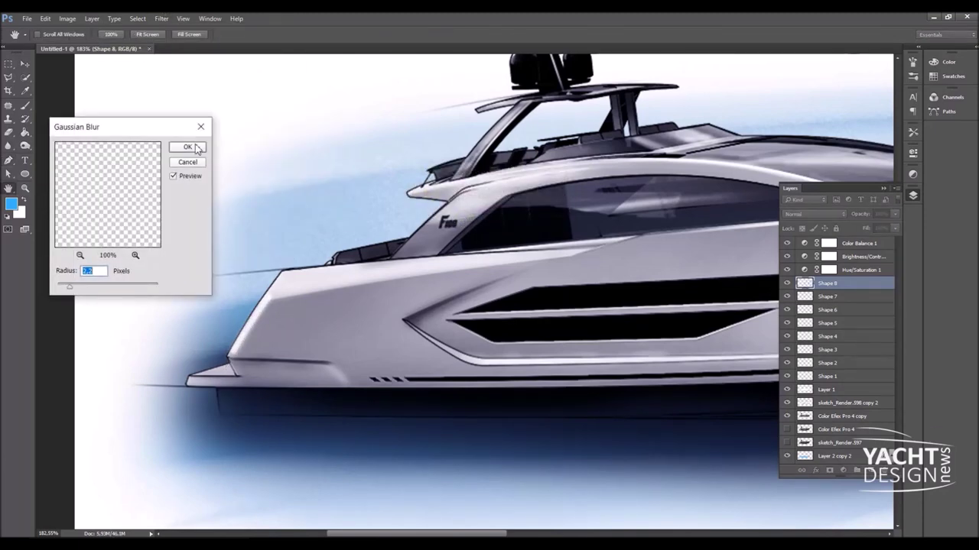
pyautogui.click(197, 148)
pyautogui.press('e')
pyautogui.hotkey('ctrl', '0')
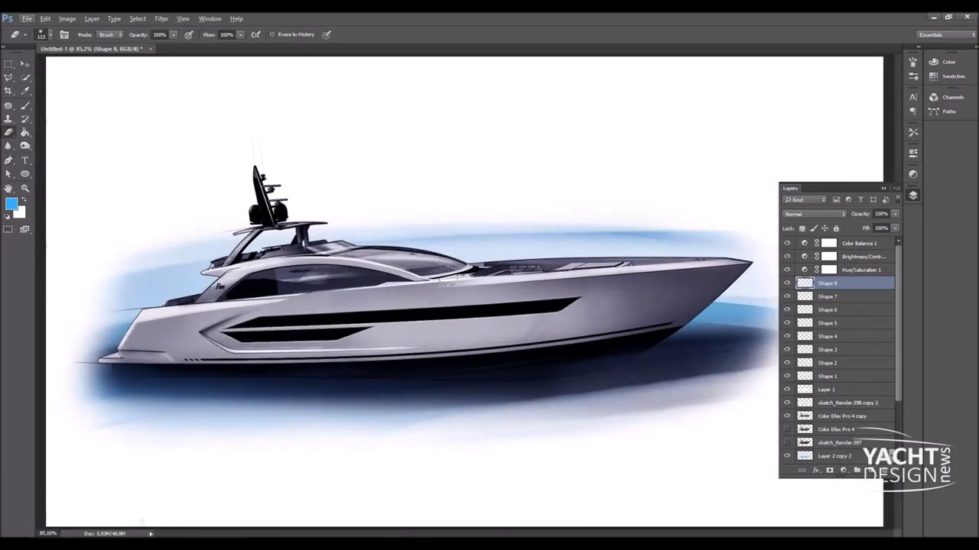
# Draw a white line along the lower hull, rasterize it and set its opacity to 37%
pyautogui.press('p')
pyautogui.scroll(3, 514, 374)
pyautogui.scroll(-3, 686, 337)
pyautogui.click(306, 387)
pyautogui.click(65, 406)
pyautogui.scroll(2, 66, 406)
pyautogui.press('e')
pyautogui.click(329, 378)
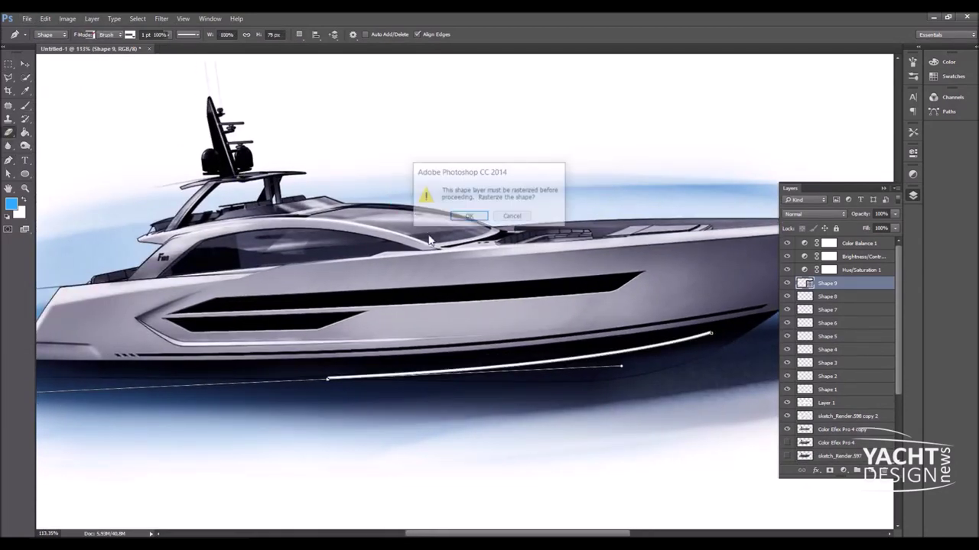
pyautogui.click(455, 218)
pyautogui.hotkey('ctrl', '0')
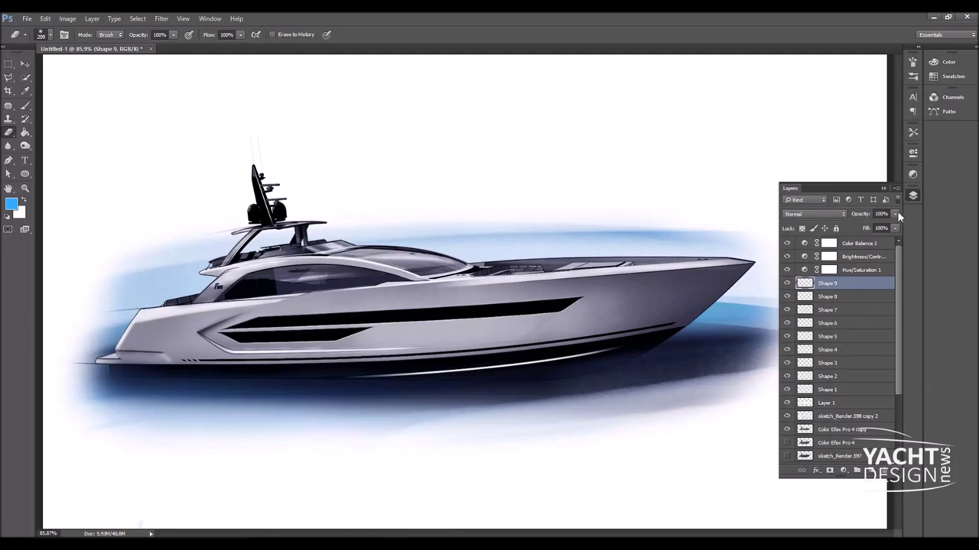
pyautogui.moveTo(871, 225); pyautogui.dragTo(862, 226)
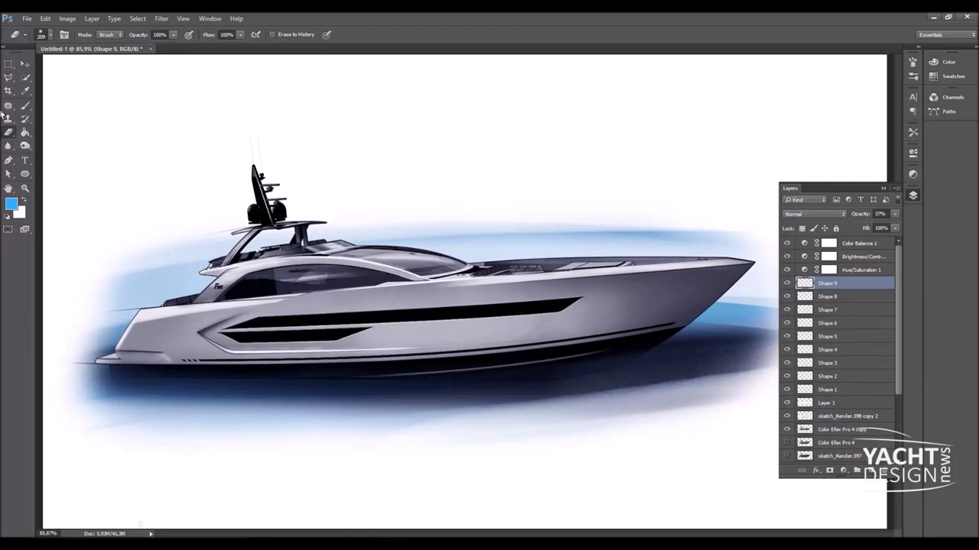
# Duplicate the hull line as Shape 9 copy, move it below and warp it into a curve
pyautogui.press('v')
pyautogui.scroll(3, 607, 354)
pyautogui.moveTo(512, 382); pyautogui.dragTo(325, 243)
pyautogui.hotkey('ctrl', 't')
pyautogui.rightClick(417, 251)
pyautogui.click(459, 317)
pyautogui.click(461, 34)
pyautogui.hotkey('ctrl', '0')
pyautogui.click(12, 132)
pyautogui.click(828, 297)
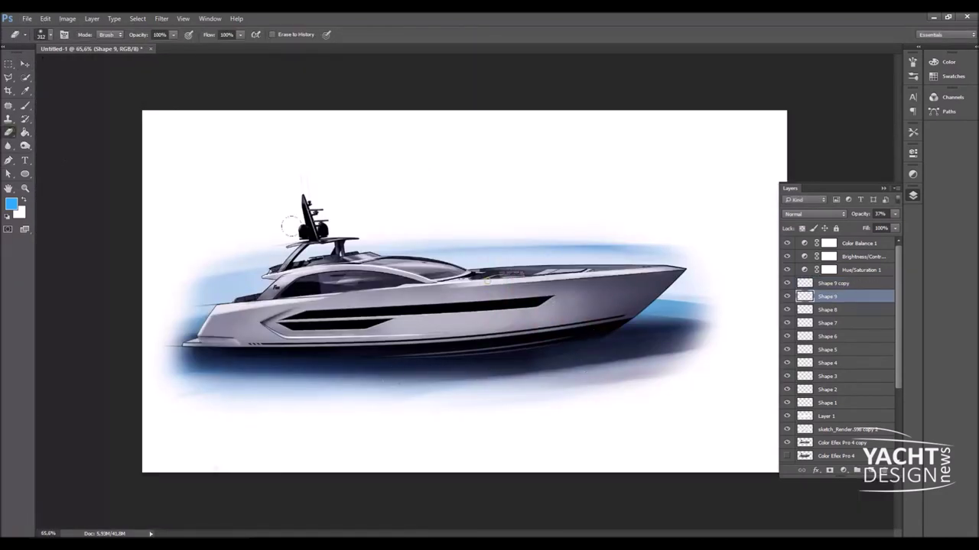
pyautogui.click(8, 160)
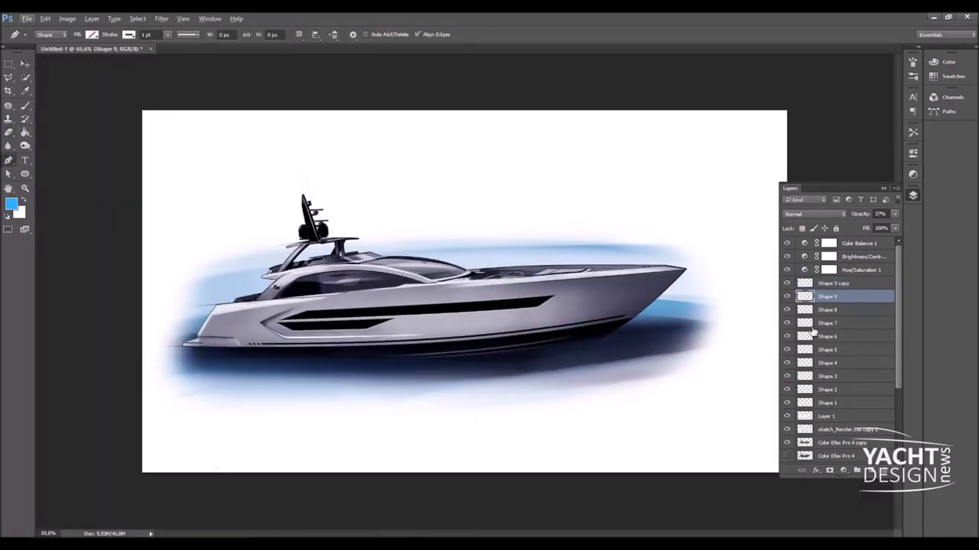
# Draw a white-filled ellipse beneath the hull and nudge it up and left under the yacht
pyautogui.click(832, 283)
pyautogui.click(24, 173)
pyautogui.click(76, 190)
pyautogui.click(92, 34)
pyautogui.click(49, 54)
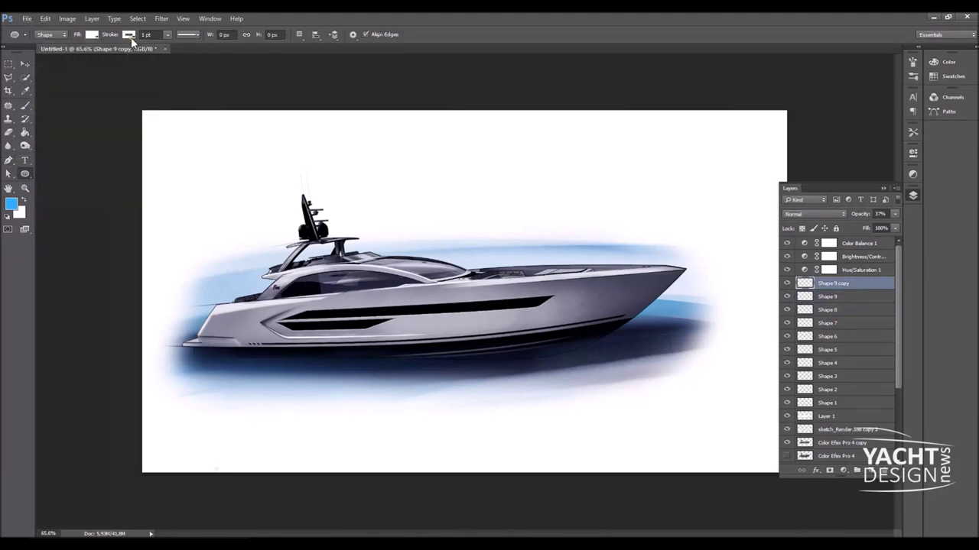
pyautogui.moveTo(168, 313); pyautogui.dragTo(696, 408)
pyautogui.click(24, 64)
pyautogui.moveTo(560, 399); pyautogui.dragTo(516, 365)
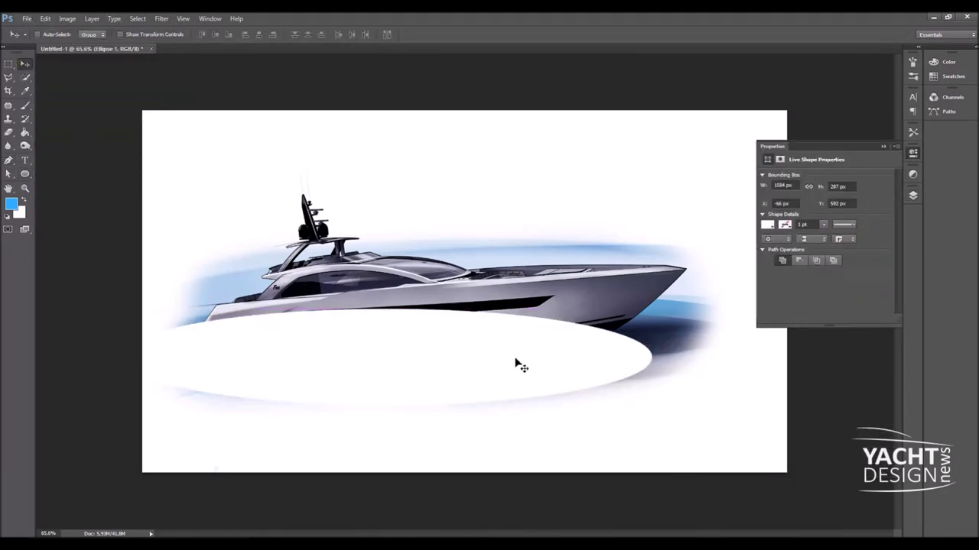
# Set the ellipse layer to Overlay blending at 24% opacity
pyautogui.click(912, 195)
pyautogui.click(814, 214)
pyautogui.click(803, 314)
pyautogui.click(894, 215)
pyautogui.moveTo(896, 225); pyautogui.dragTo(854, 225)
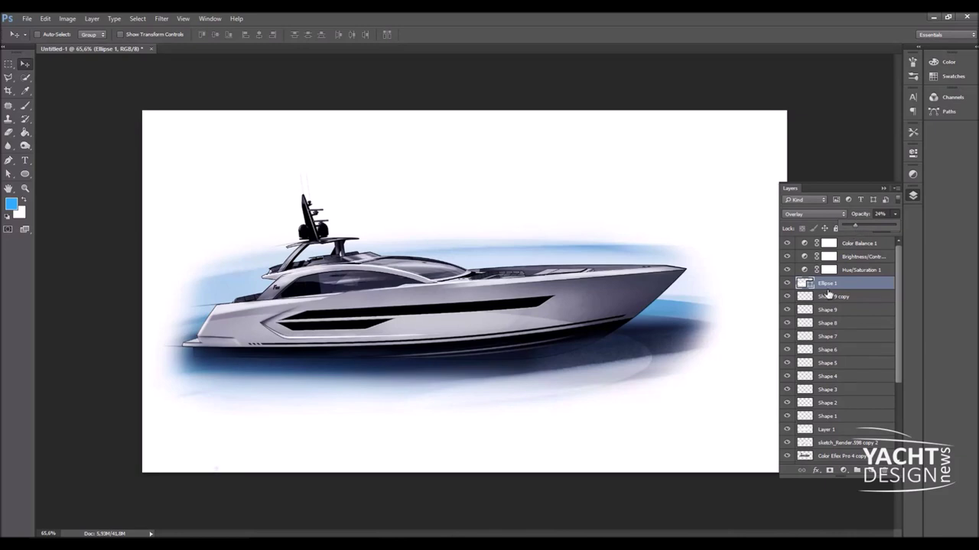
# Warp the ellipse so it bends along the hull
pyautogui.hotkey('ctrl', 't')
pyautogui.rightClick(507, 345)
pyautogui.click(526, 411)
pyautogui.moveTo(192, 367); pyautogui.dragTo(312, 338)
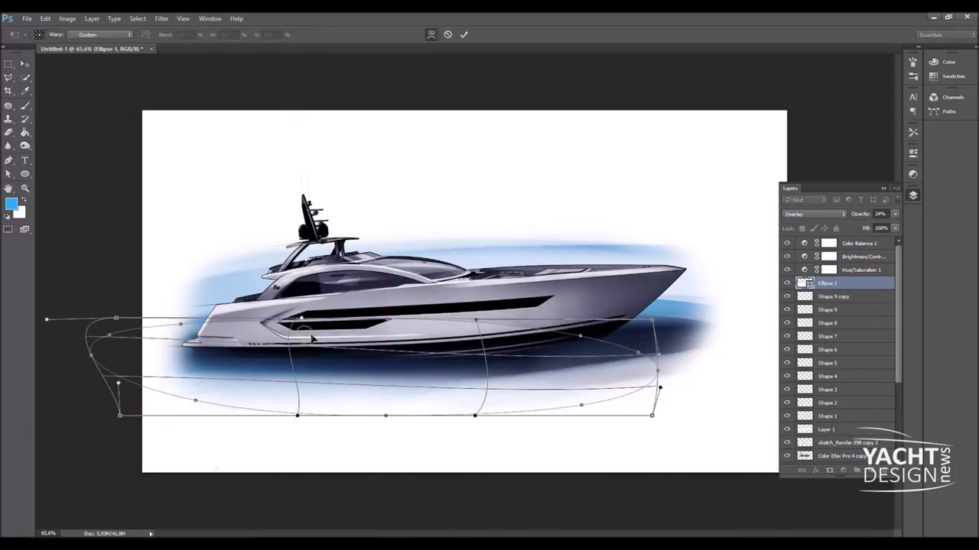
pyautogui.press('Return')
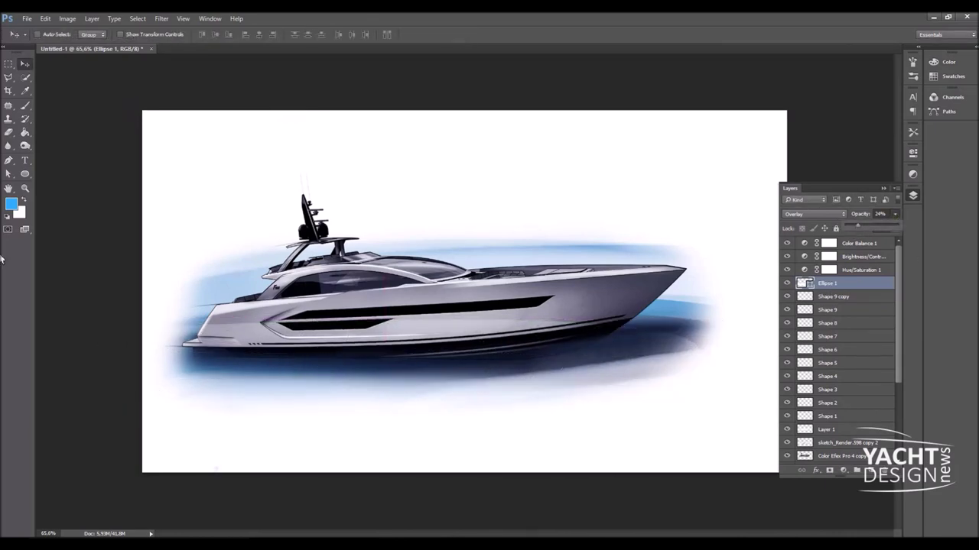
# Enlarge the eraser brush to 450 px and start scaling down the placed ocean photo
pyautogui.scroll(-1, 464, 292)
pyautogui.press('e')
pyautogui.moveTo(565, 292)
pyautogui.mouseDown()
pyautogui.moveTo(588, 326)
pyautogui.moveTo(458, 352)
pyautogui.moveTo(214, 344)
pyautogui.mouseUp()
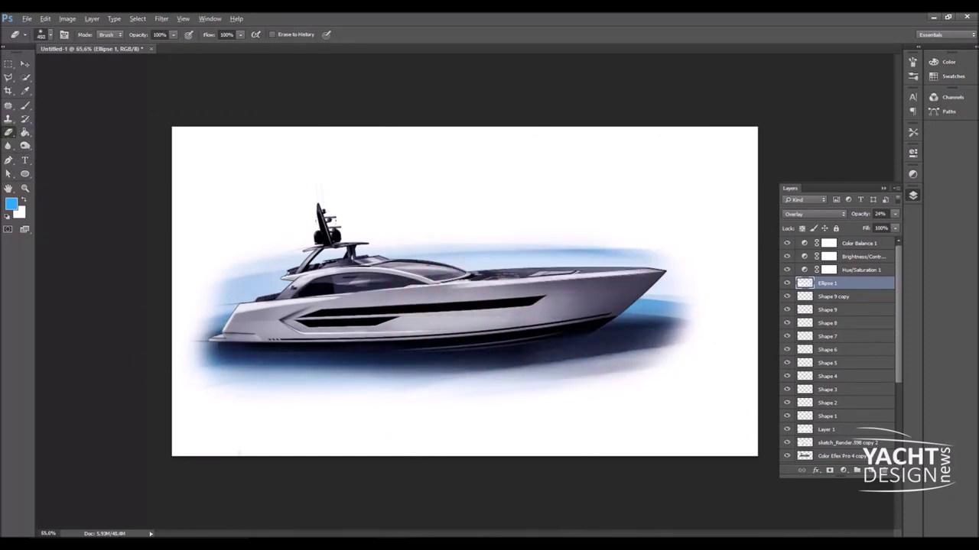
pyautogui.scroll(2, 464, 291)
pyautogui.scroll(-1, 464, 291)
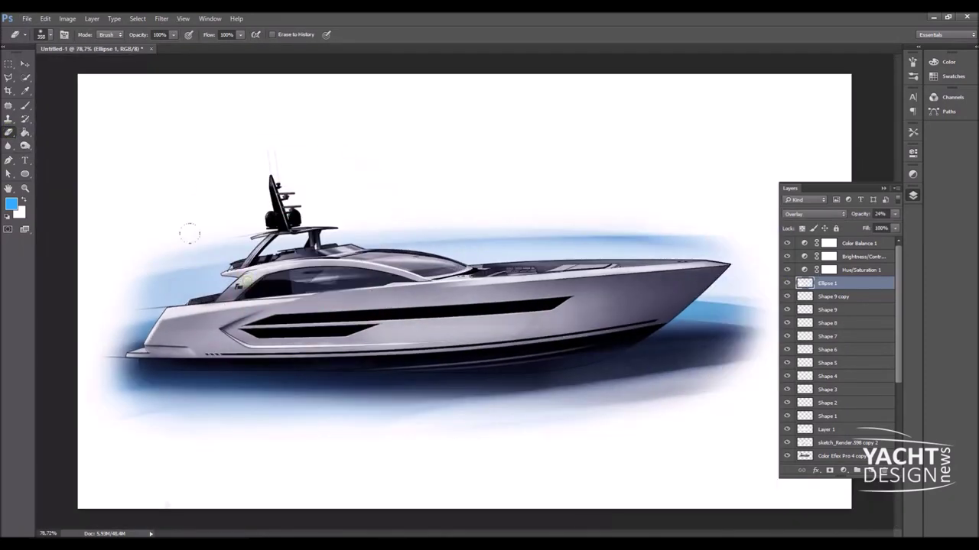
pyautogui.moveTo(87, 219); pyautogui.dragTo(531, 290)
# Shrink and position the ocean photo over the yacht, then desaturate it via Hue/Saturation
pyautogui.moveTo(754, 523); pyautogui.dragTo(481, 252)
pyautogui.moveTo(328, 198); pyautogui.dragTo(362, 263)
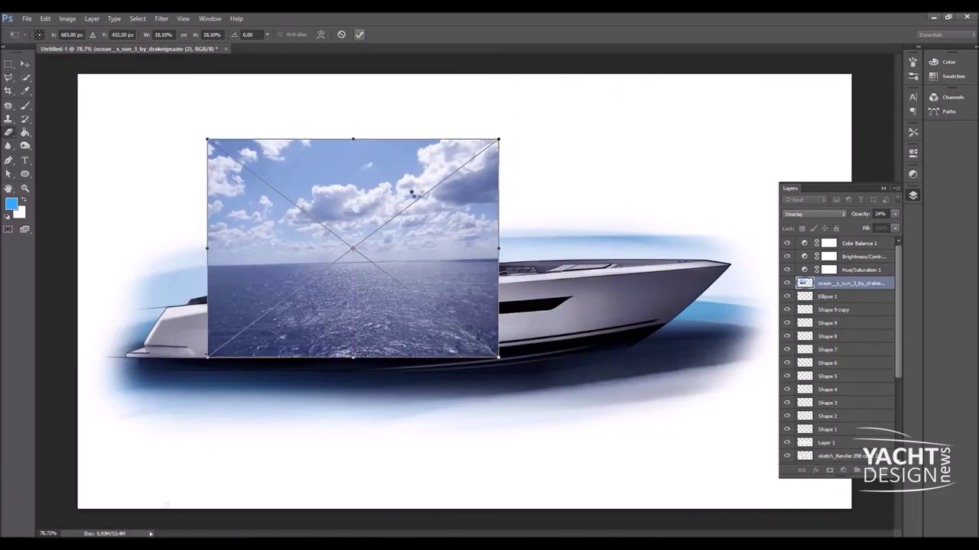
pyautogui.press('Return')
pyautogui.moveTo(323, 225); pyautogui.dragTo(332, 256)
pyautogui.click(67, 19)
pyautogui.moveTo(115, 46)
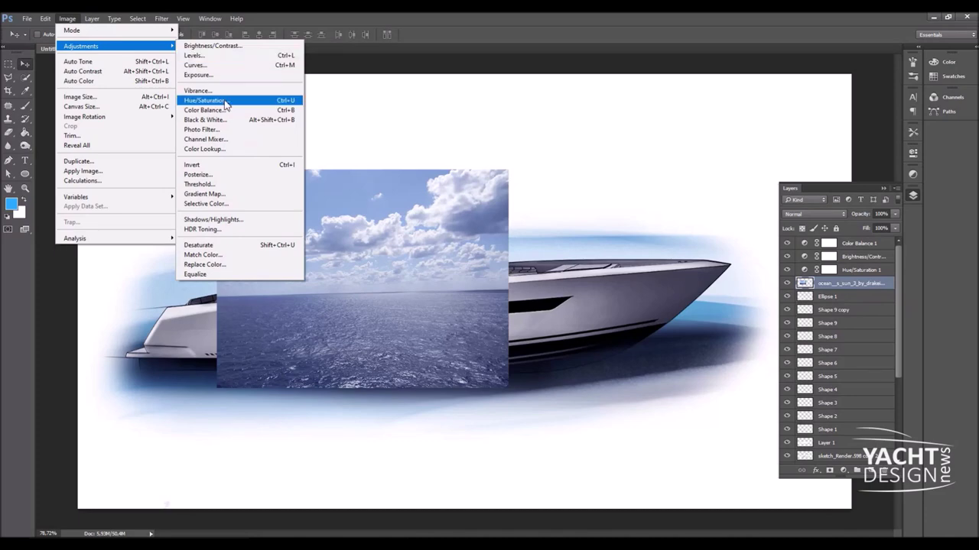
pyautogui.click(226, 99)
pyautogui.click(946, 168)
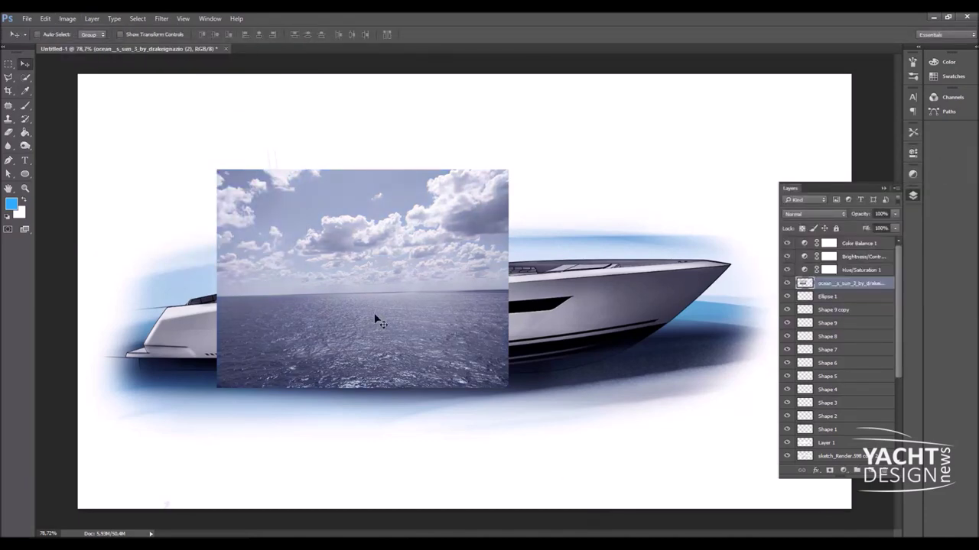
# Distort the ocean photo's corners so it stretches and tilts across the hull
pyautogui.moveTo(377, 320); pyautogui.dragTo(401, 338)
pyautogui.hotkey('ctrl', 't')
pyautogui.rightClick(437, 295)
pyautogui.click(469, 349)
pyautogui.moveTo(530, 406); pyautogui.dragTo(610, 361)
pyautogui.moveTo(240, 406)
pyautogui.mouseDown()
pyautogui.moveTo(218, 348)
pyautogui.moveTo(192, 360)
pyautogui.mouseUp()
pyautogui.moveTo(240, 190); pyautogui.dragTo(189, 224)
pyautogui.moveTo(611, 361); pyautogui.dragTo(537, 353)
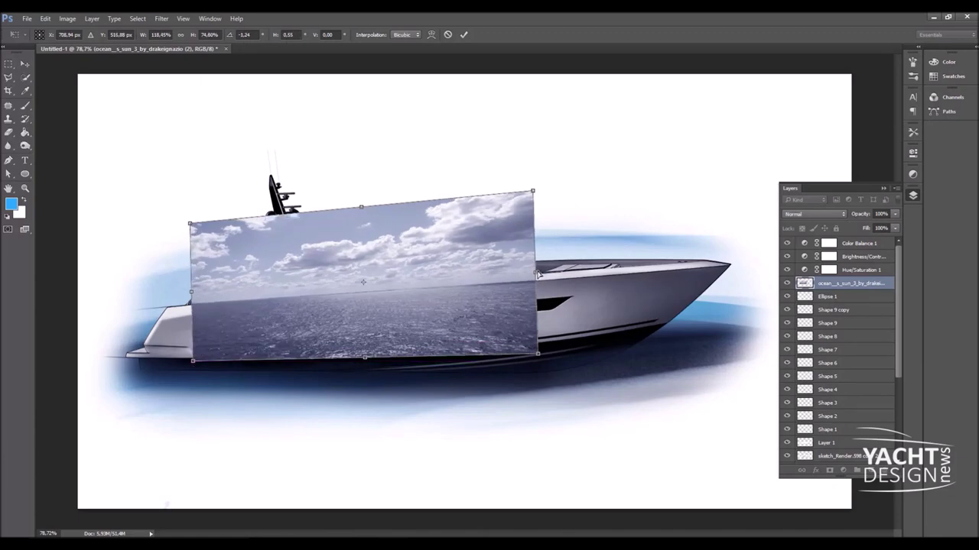
pyautogui.moveTo(539, 273); pyautogui.dragTo(646, 275)
pyautogui.press('Return')
# Blend the ocean photo in Hard Light and shift it left over the hull
pyautogui.click(795, 214)
pyautogui.click(796, 327)
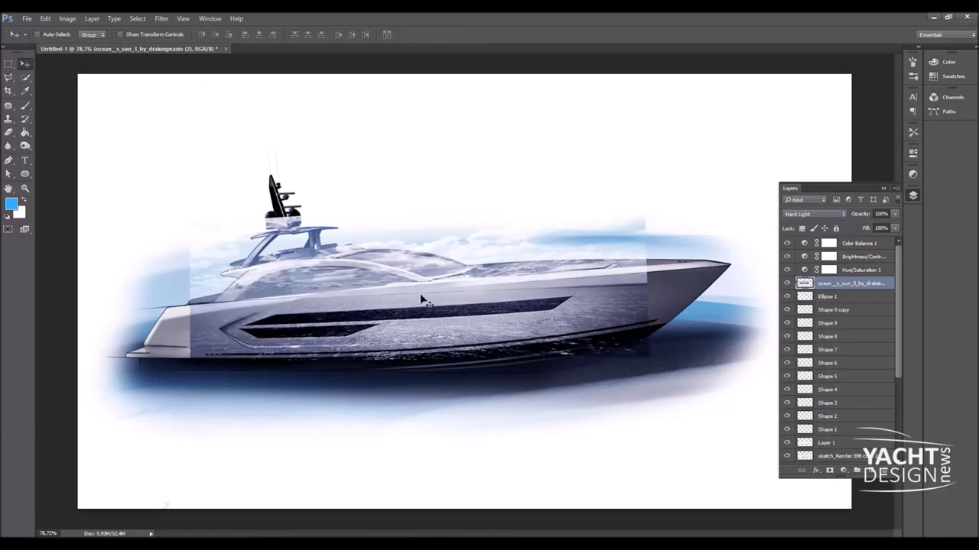
pyautogui.moveTo(428, 300); pyautogui.dragTo(335, 298)
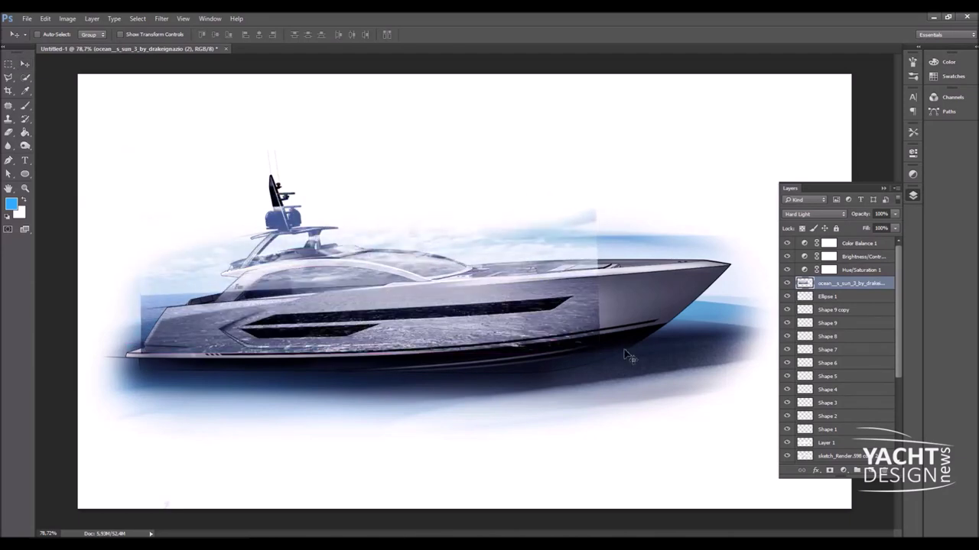
pyautogui.hotkey('ctrl', 't')
pyautogui.rightClick(553, 294)
# Warp the ocean photo so it bulges and wraps around the yacht's hull
pyautogui.click(568, 360)
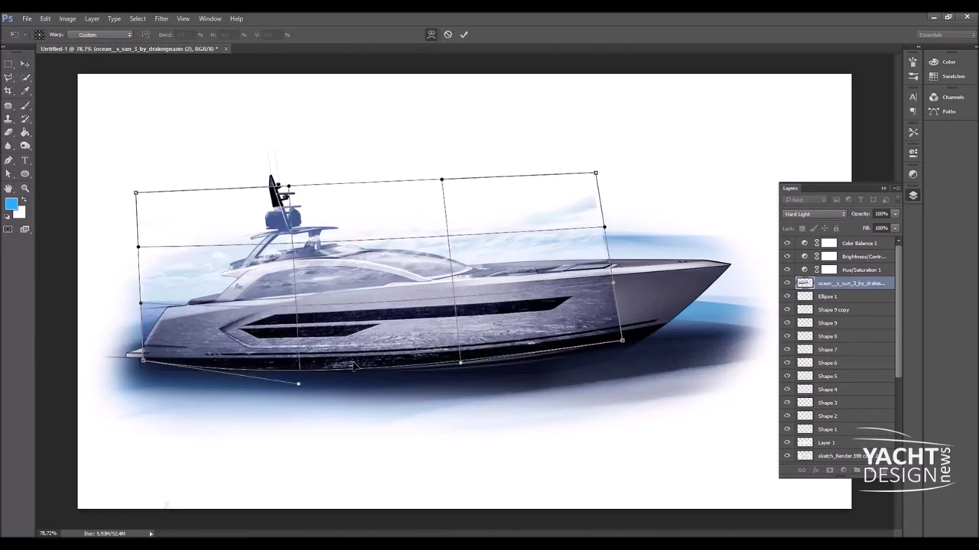
pyautogui.moveTo(601, 342); pyautogui.dragTo(652, 344)
pyautogui.moveTo(152, 283); pyautogui.dragTo(115, 285)
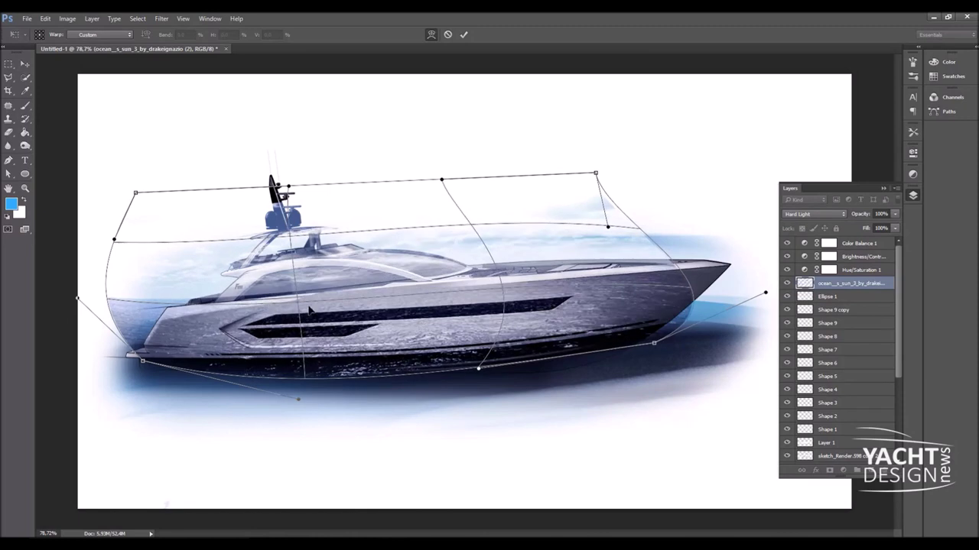
pyautogui.moveTo(673, 300)
pyautogui.mouseDown()
pyautogui.moveTo(705, 297)
pyautogui.moveTo(692, 298)
pyautogui.mouseUp()
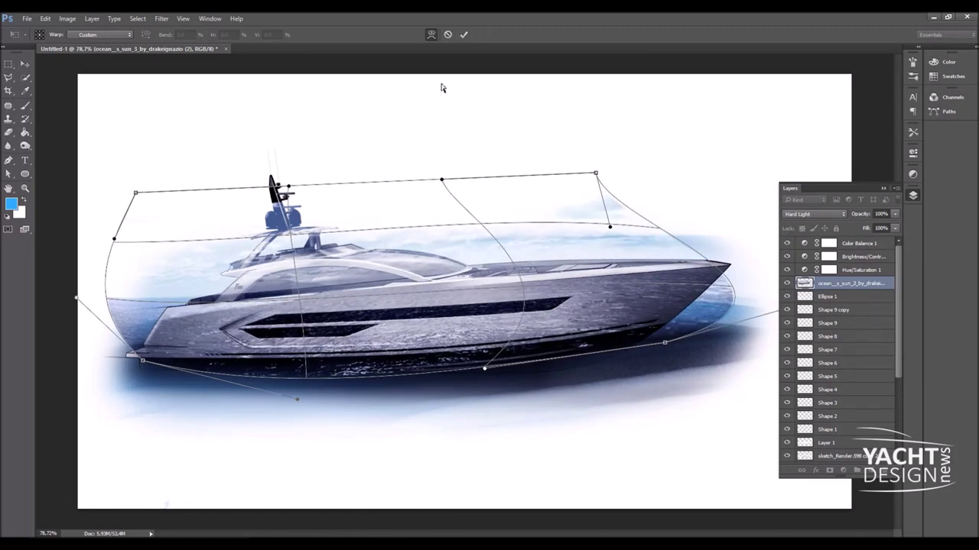
pyautogui.click(463, 35)
# Fade the ocean layer to 69%, erase it from the bow and lower hull, and add Layer 3
pyautogui.press('6')
pyautogui.press('9')
pyautogui.press('e')
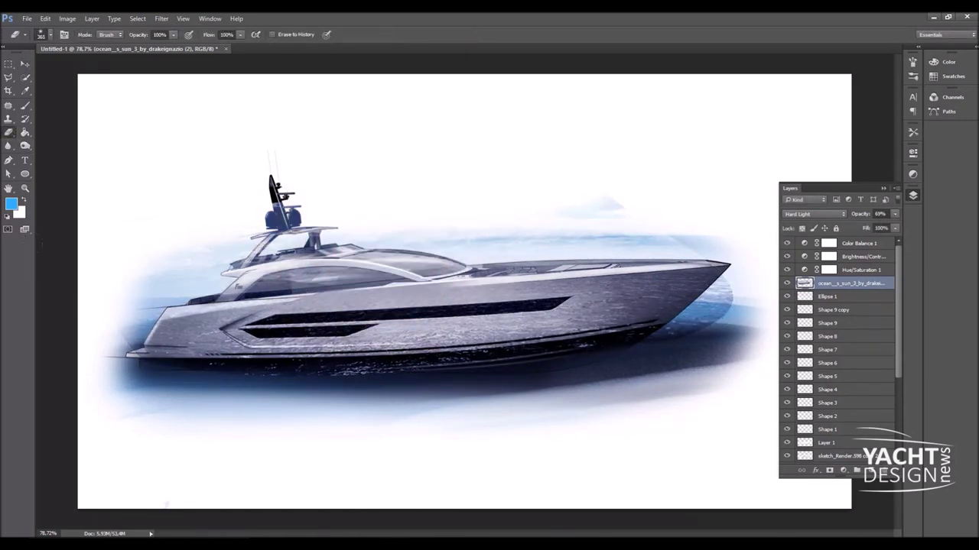
pyautogui.moveTo(650, 306); pyautogui.dragTo(726, 305)
pyautogui.moveTo(252, 352); pyautogui.dragTo(145, 344)
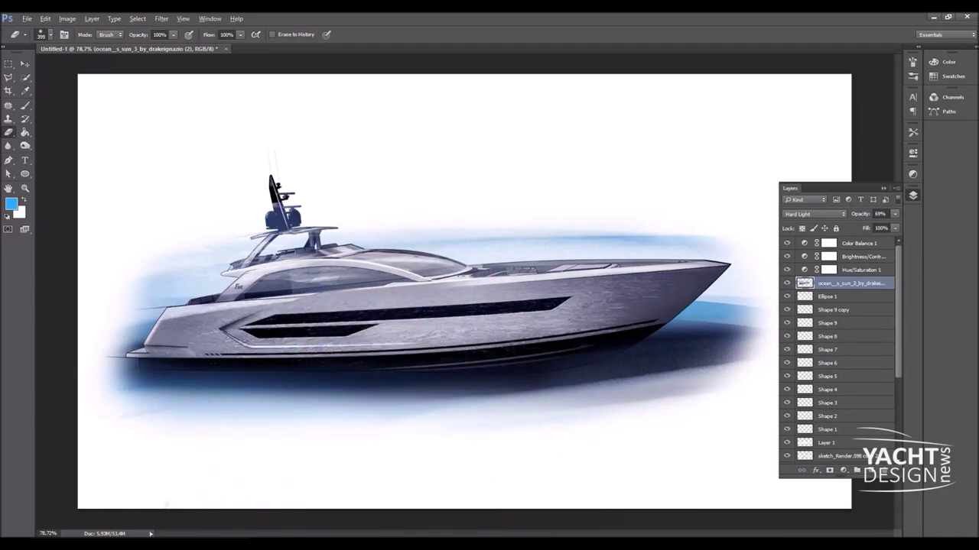
pyautogui.moveTo(139, 48); pyautogui.dragTo(141, 48)
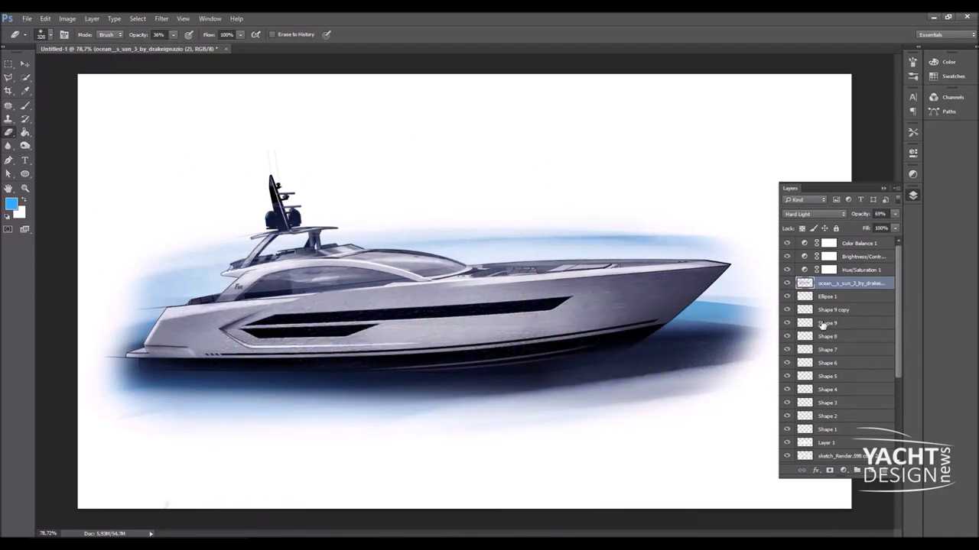
pyautogui.click(868, 473)
# Dab soft blue light onto the cabin window and blend it as Overlay
pyautogui.press('b')
pyautogui.click(912, 77)
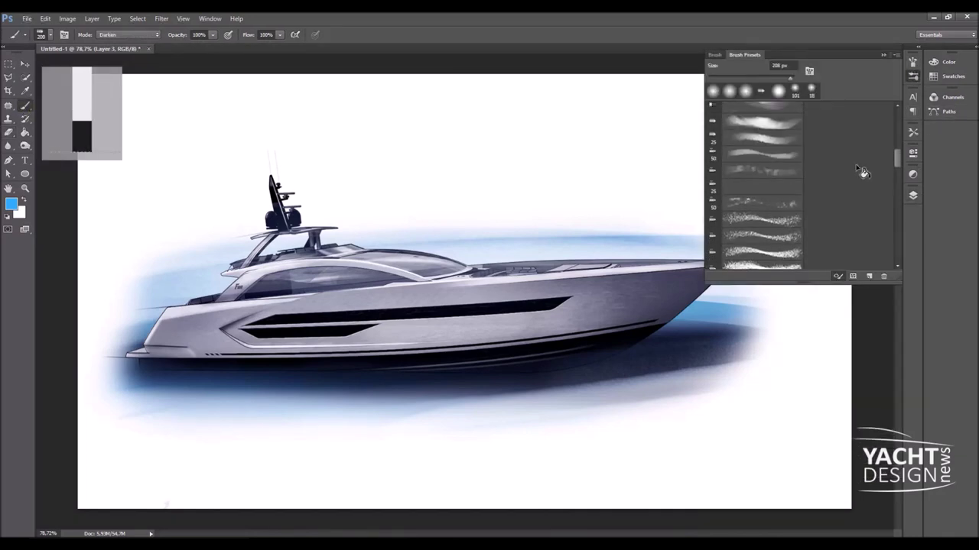
pyautogui.click(862, 171)
pyautogui.scroll(2, 369, 289)
pyautogui.scroll(1, 369, 289)
pyautogui.click(344, 295)
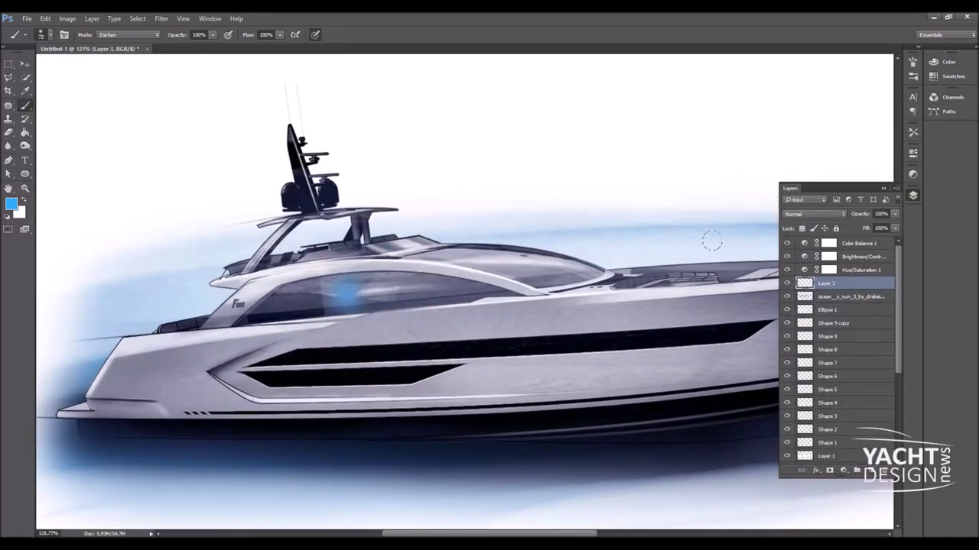
pyautogui.click(814, 214)
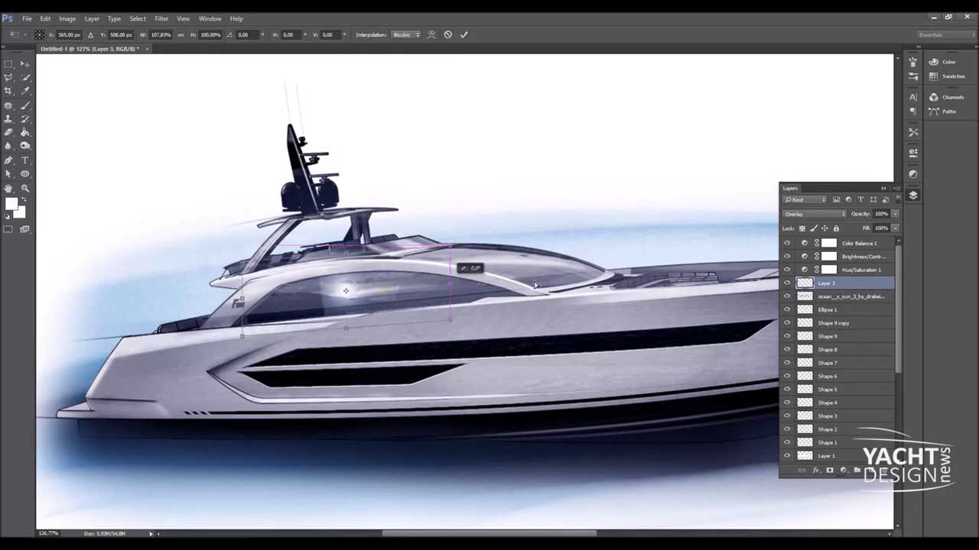
# Stretch the window glint wider and erase part of it
pyautogui.moveTo(355, 300); pyautogui.dragTo(400, 286)
pyautogui.press('Return')
pyautogui.press('l')
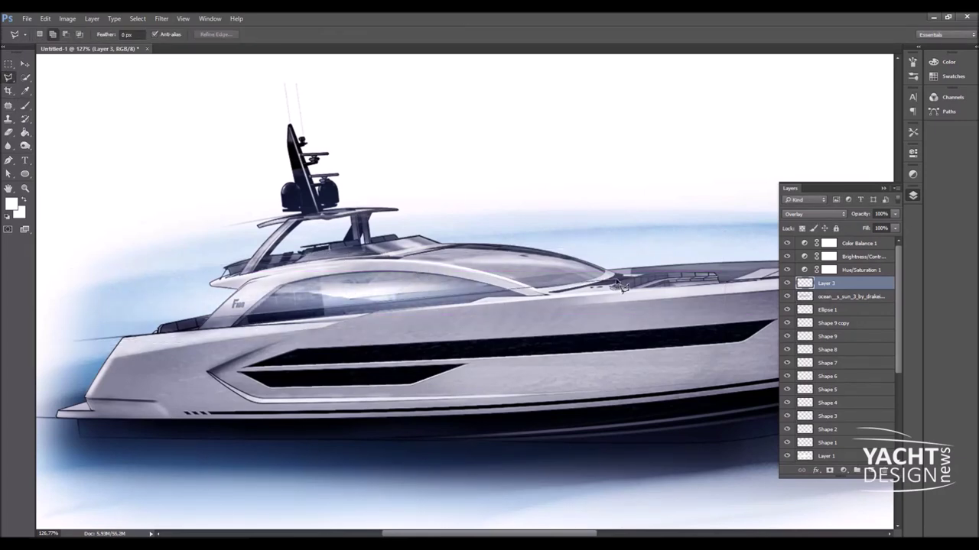
pyautogui.hscroll(-2, 61, 367)
pyautogui.scroll(-2, 62, 367)
pyautogui.press('e')
pyautogui.moveTo(336, 307); pyautogui.dragTo(535, 298)
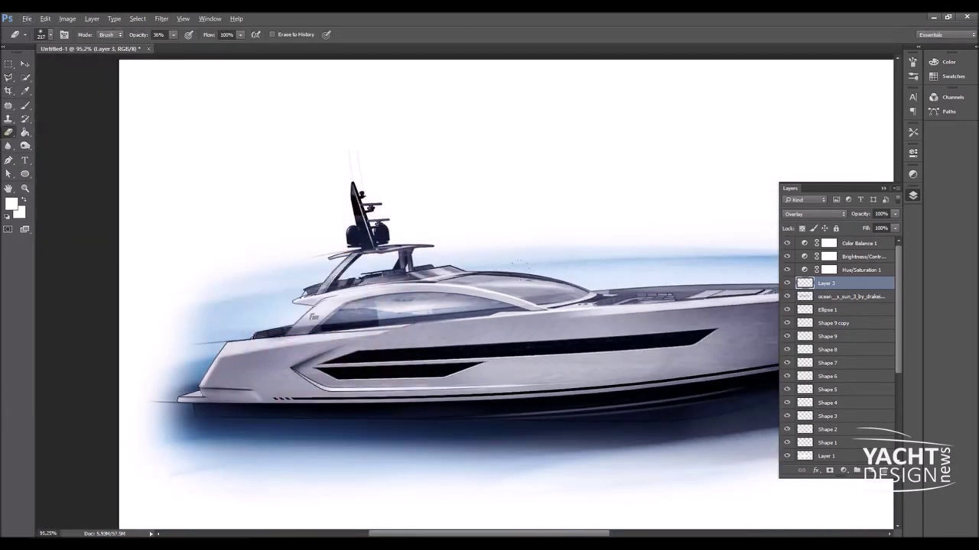
# Fade the ocean texture layer further, to 37% opacity
pyautogui.scroll(-3, 160, 317)
pyautogui.keyDown('shift'); pyautogui.click(848, 295); pyautogui.keyUp('shift')
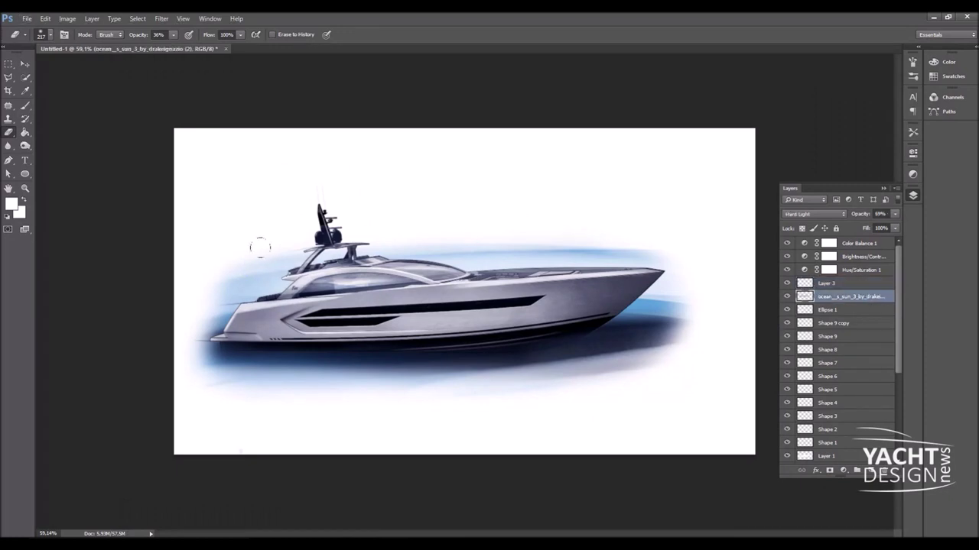
pyautogui.press('v')
pyautogui.scroll(3, 243, 316)
pyautogui.scroll(-2, 243, 316)
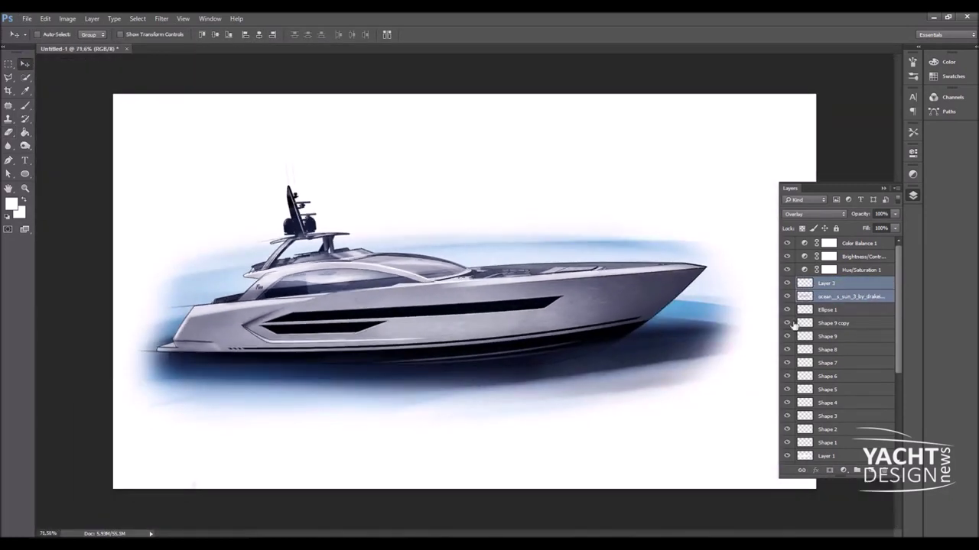
pyautogui.click(826, 283)
pyautogui.press('e')
pyautogui.click(870, 297)
pyautogui.moveTo(870, 225)
pyautogui.mouseDown()
pyautogui.moveTo(850, 225)
pyautogui.moveTo(862, 232)
pyautogui.mouseUp()
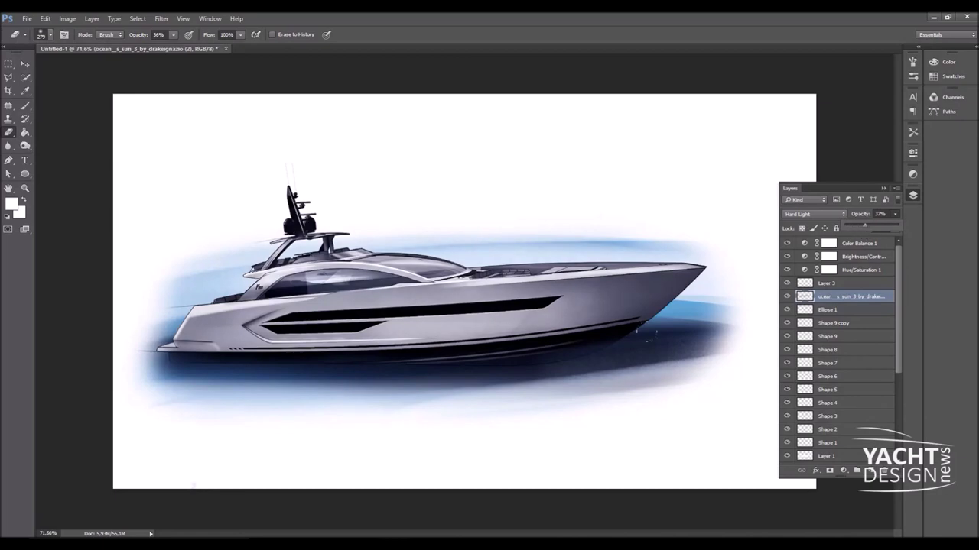
# Add a new empty Layer 4 on top and prepare the brush
pyautogui.click(841, 283)
pyautogui.scroll(-2, 464, 283)
pyautogui.scroll(2, 659, 406)
pyautogui.press('b')
pyautogui.hotkey('ctrl', 'shift', 'alt', 'n')
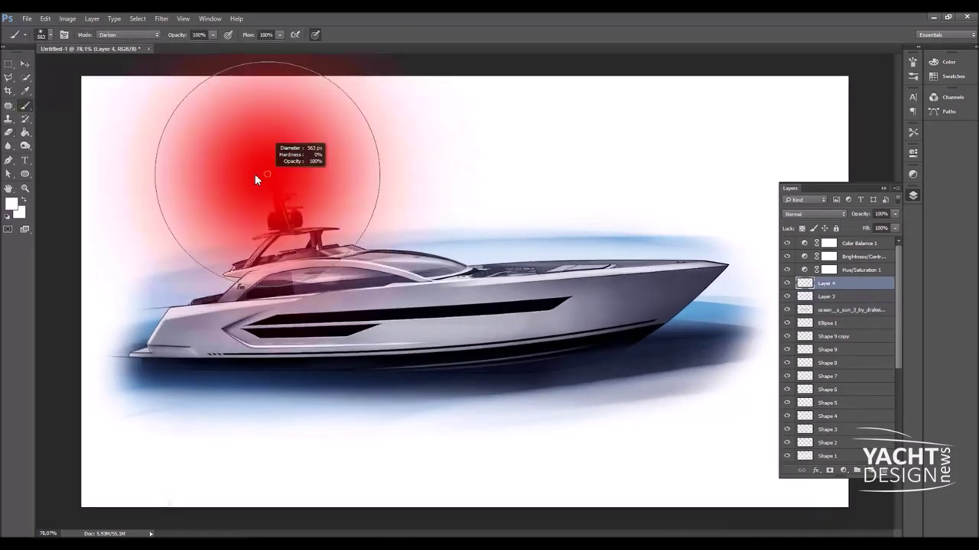
# Paint light highlights on the deck edge, the bow's upper edge and the side window edges
pyautogui.scroll(3, 254, 174)
pyautogui.scroll(1, 313, 147)
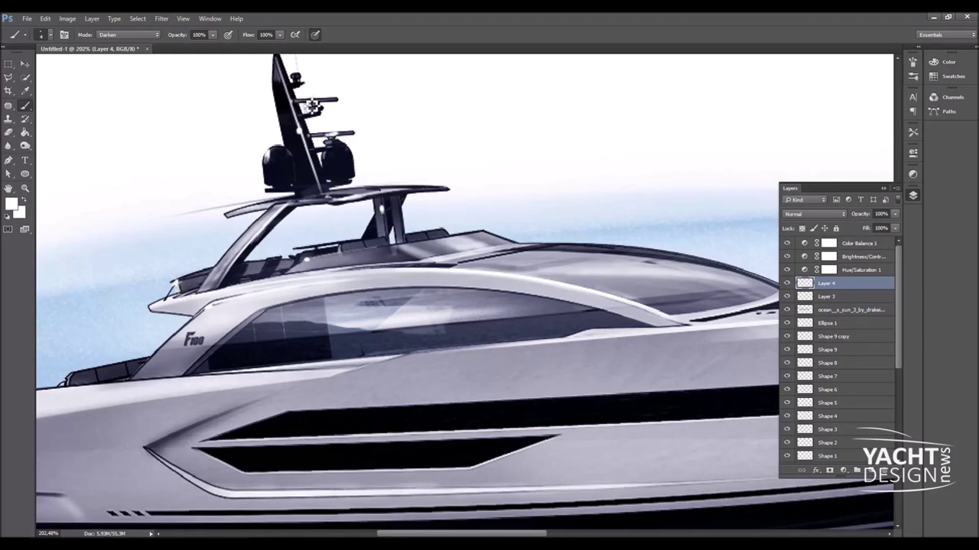
pyautogui.scroll(-2, 535, 252)
pyautogui.scroll(-2, 524, 351)
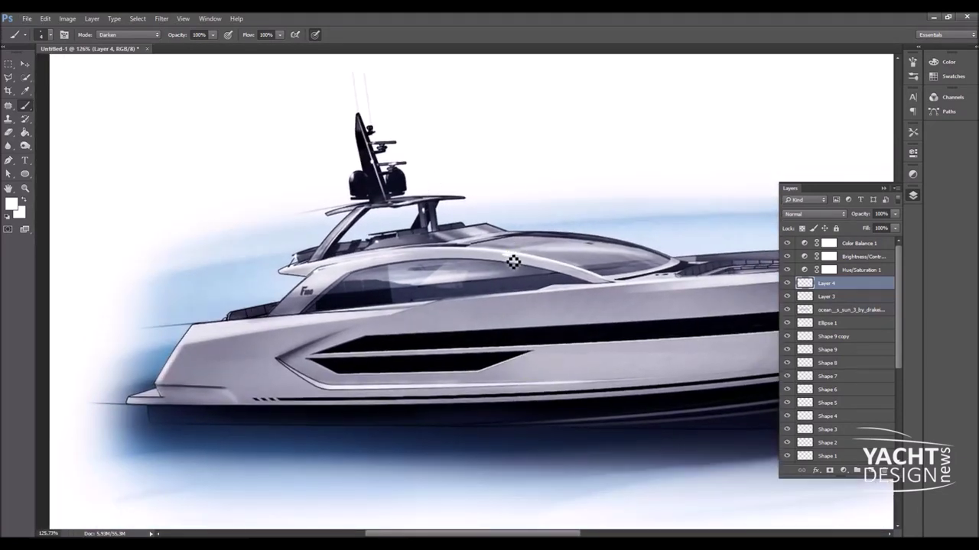
pyautogui.scroll(2, 210, 315)
pyautogui.moveTo(259, 314); pyautogui.dragTo(264, 305)
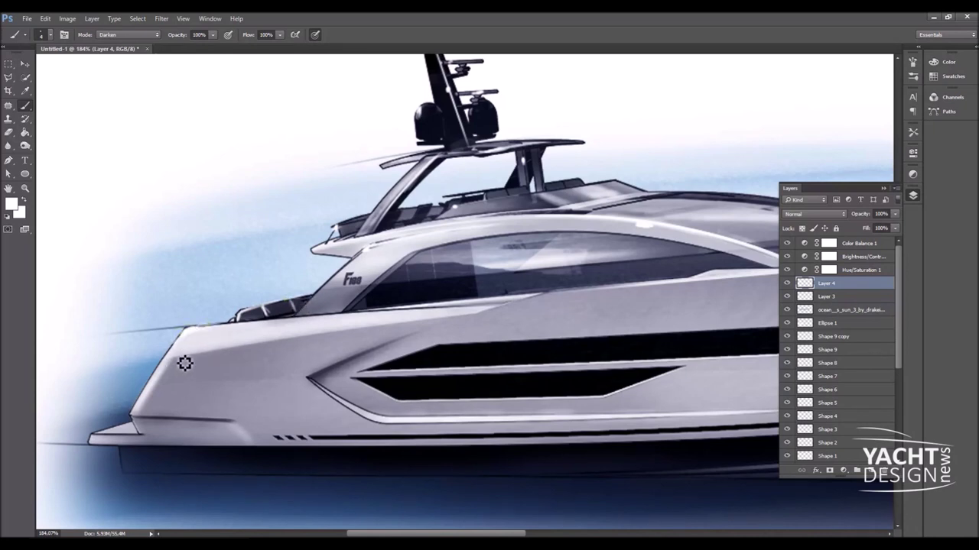
pyautogui.moveTo(176, 366)
pyautogui.mouseDown()
pyautogui.moveTo(149, 409)
pyautogui.moveTo(107, 442)
pyautogui.mouseUp()
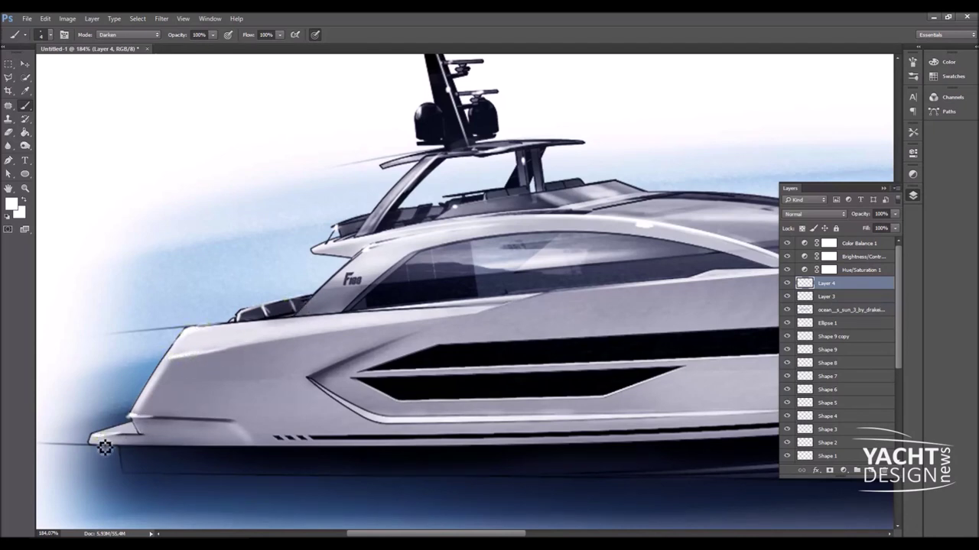
pyautogui.moveTo(361, 373); pyautogui.dragTo(419, 373)
pyautogui.moveTo(390, 406); pyautogui.dragTo(500, 406)
# Paint highlights along the deck hatch outline and the hull slot's lower edge
pyautogui.hscroll(5, 284, 395)
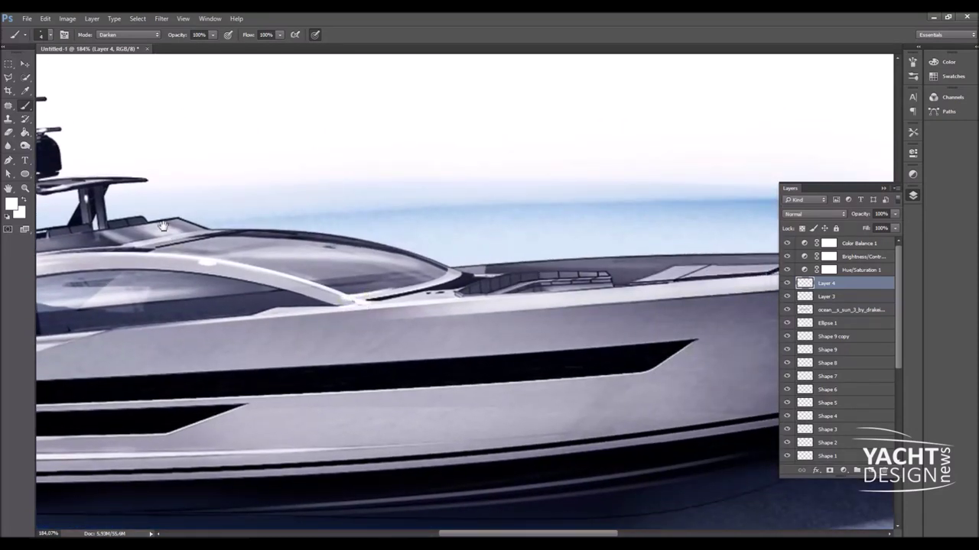
pyautogui.hscroll(-3, 160, 227)
pyautogui.hscroll(-3, 181, 203)
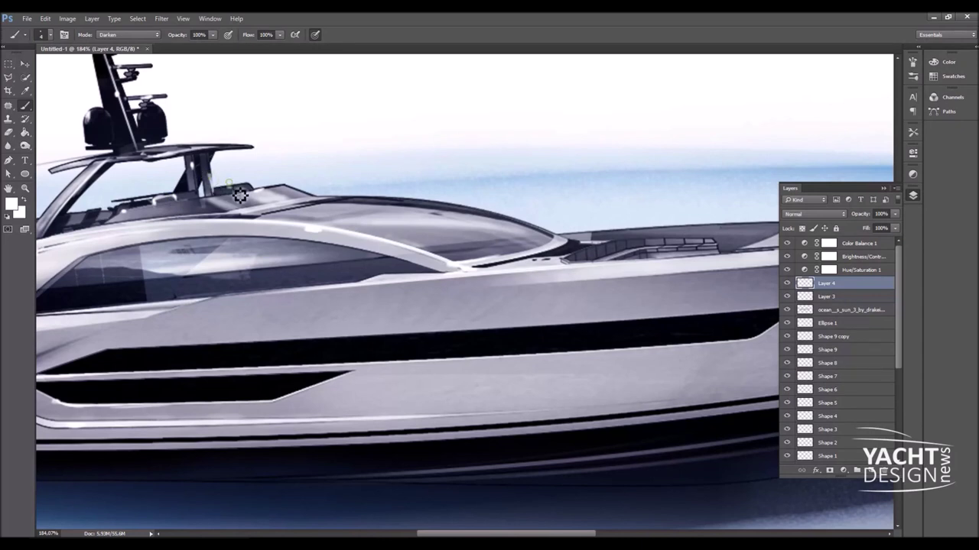
pyautogui.hscroll(3, 226, 197)
pyautogui.moveTo(513, 264); pyautogui.dragTo(626, 256)
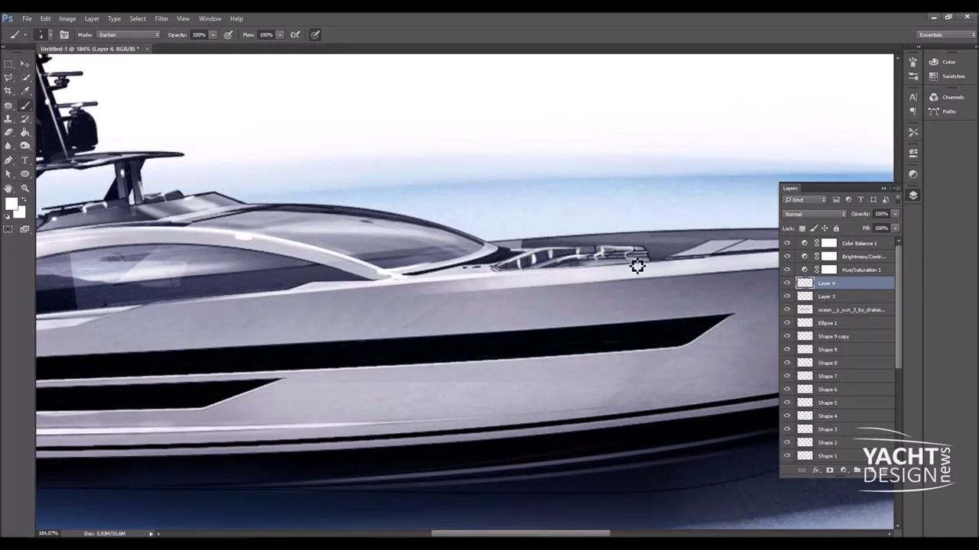
pyautogui.hscroll(5, 512, 277)
pyautogui.scroll(2, 512, 277)
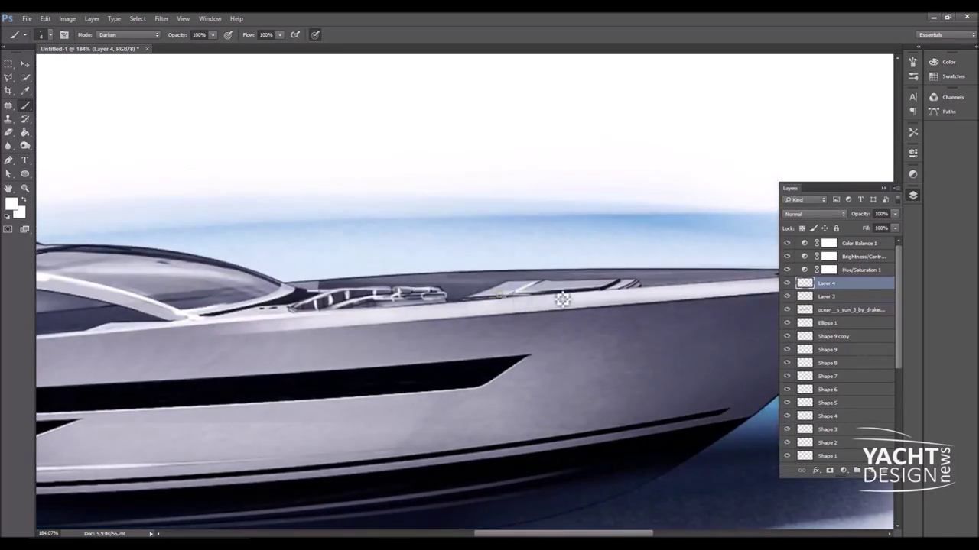
pyautogui.moveTo(481, 301); pyautogui.dragTo(637, 286)
pyautogui.hscroll(1, 635, 293)
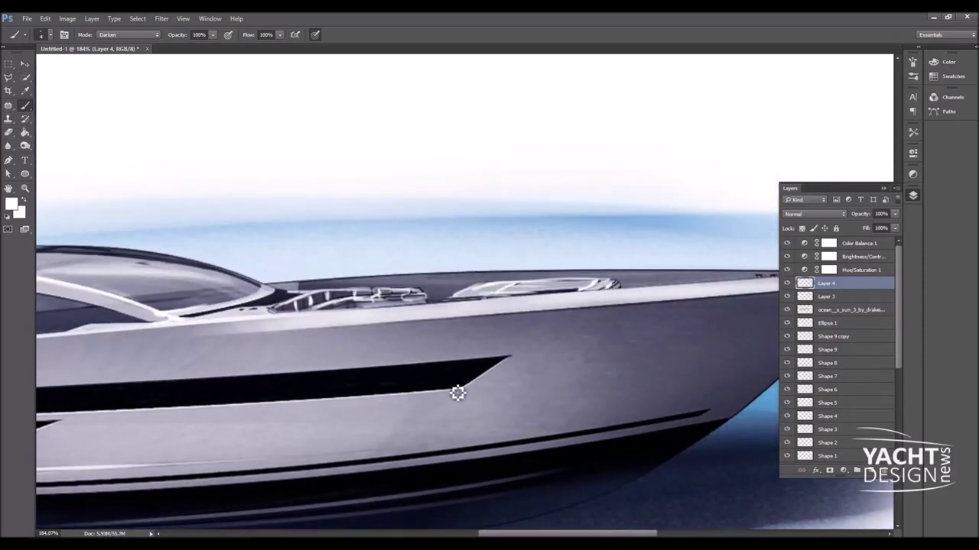
pyautogui.moveTo(468, 394); pyautogui.dragTo(489, 372)
pyautogui.scroll(-3, 724, 287)
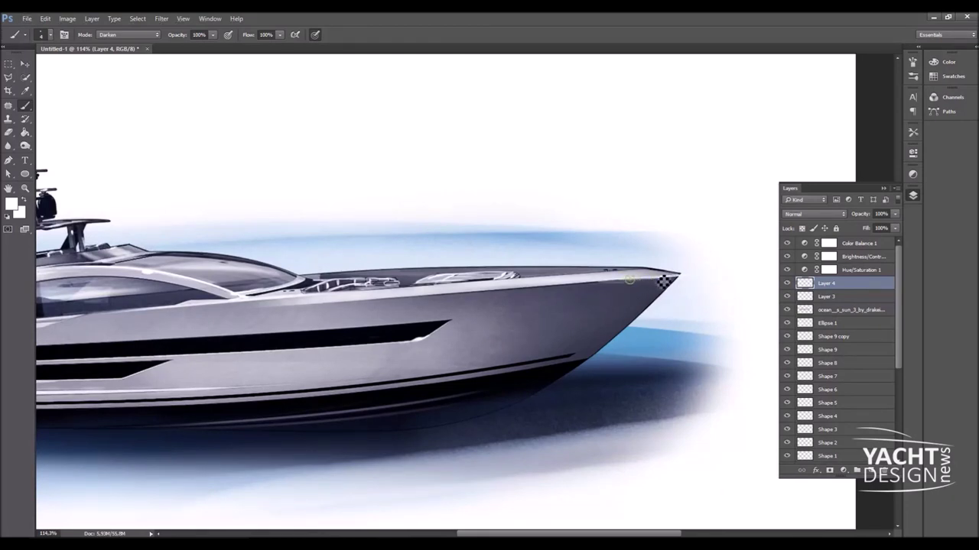
pyautogui.hscroll(-5, 222, 345)
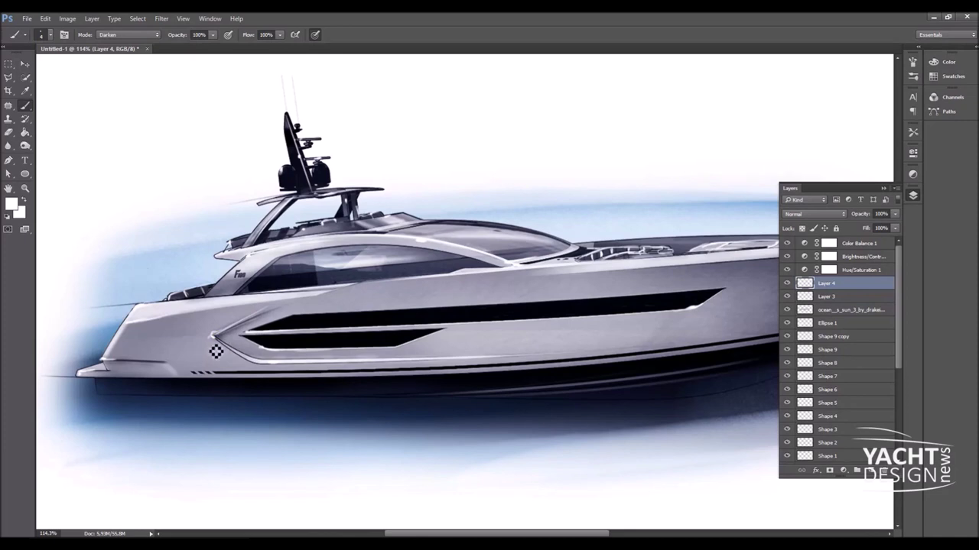
# Adjust the eraser brush settings, then paint one more stroke along the hull
pyautogui.click(8, 133)
pyautogui.click(43, 34)
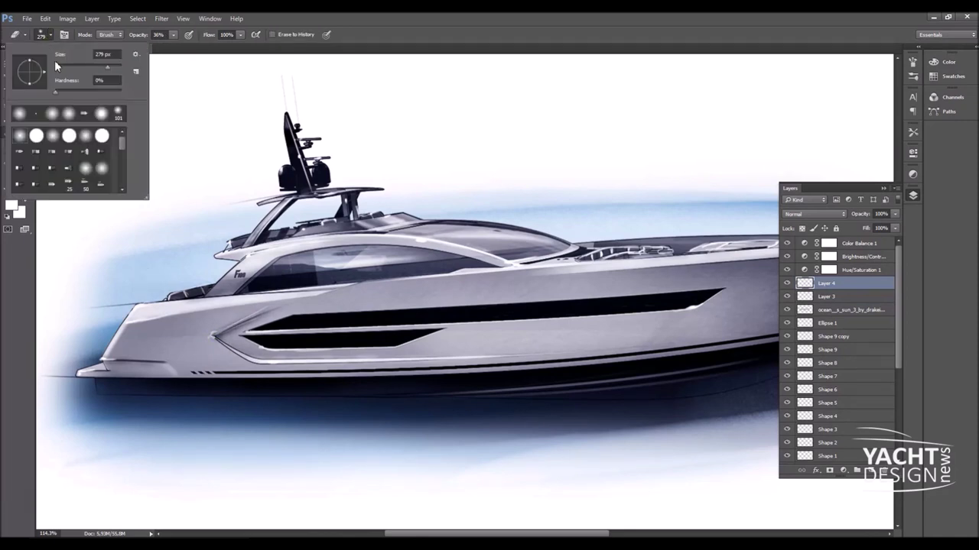
pyautogui.click(200, 343)
pyautogui.moveTo(266, 238); pyautogui.dragTo(185, 224)
pyautogui.press('b')
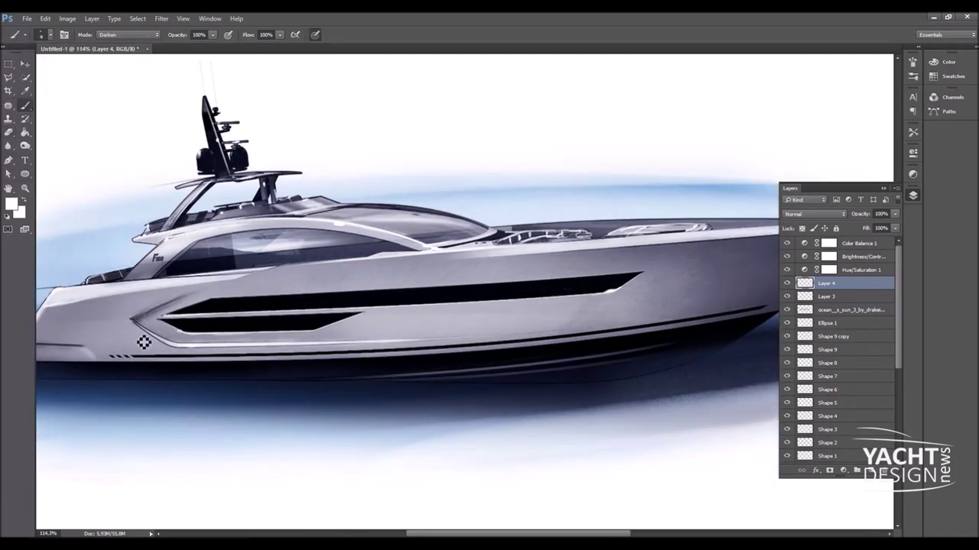
pyautogui.moveTo(175, 322); pyautogui.dragTo(259, 327)
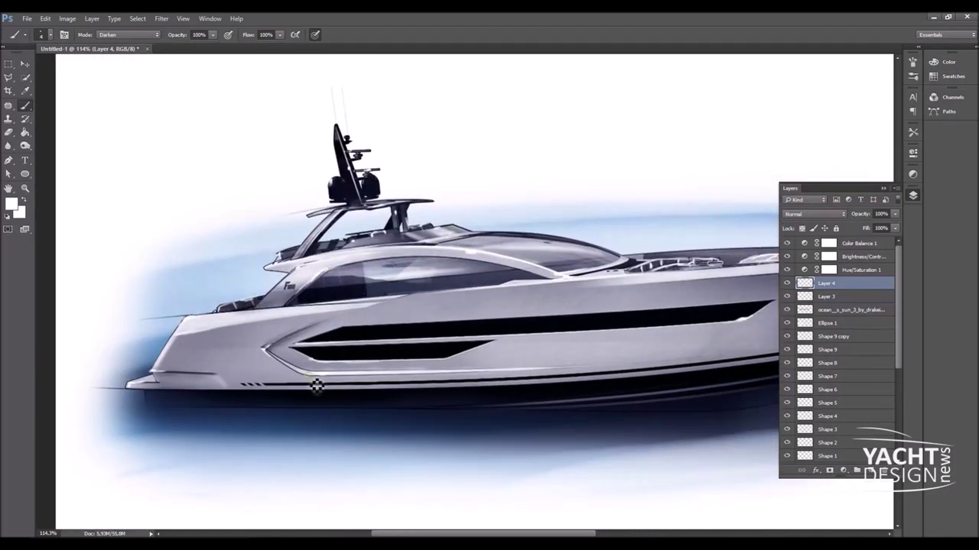
pyautogui.scroll(-1, 369, 184)
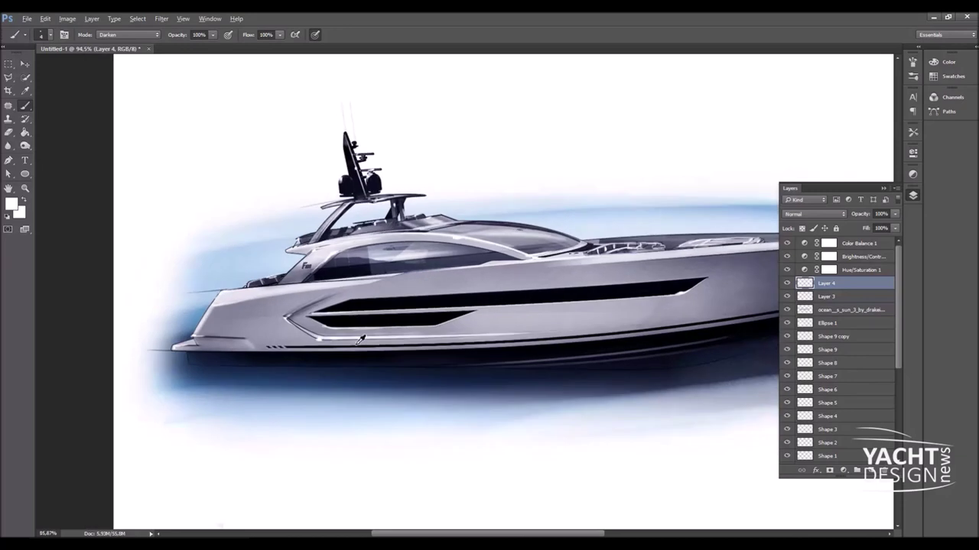
pyautogui.scroll(-1, 442, 329)
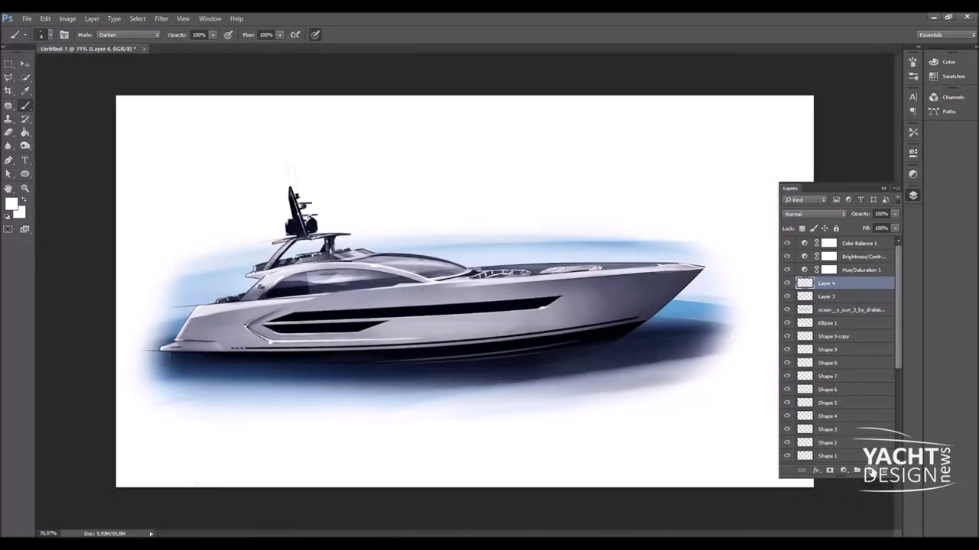
# Add a Color-mode layer and brush bright blue over the bow and front hull
pyautogui.click(870, 471)
pyautogui.click(814, 214)
pyautogui.click(25, 90)
pyautogui.click(11, 203)
pyautogui.click(698, 209)
pyautogui.click(676, 158)
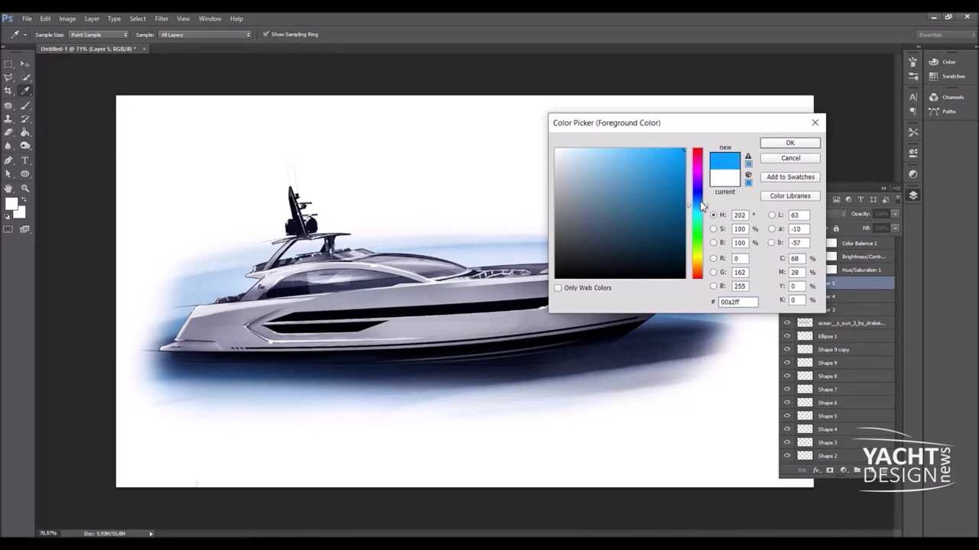
pyautogui.click(790, 143)
pyautogui.press('b')
pyautogui.moveTo(642, 291); pyautogui.dragTo(536, 175)
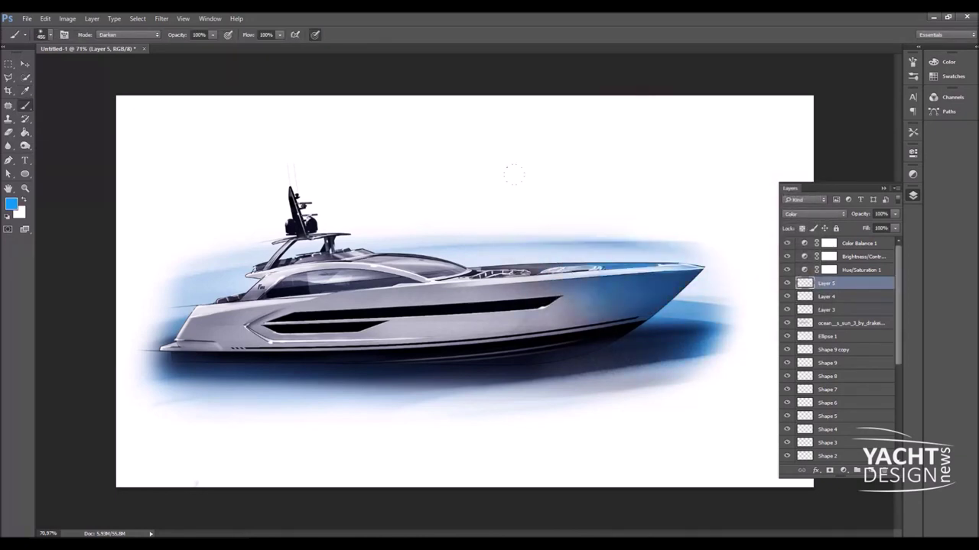
# Add a second Color-mode layer with an orange-red stern tint at 38% opacity
pyautogui.click(870, 470)
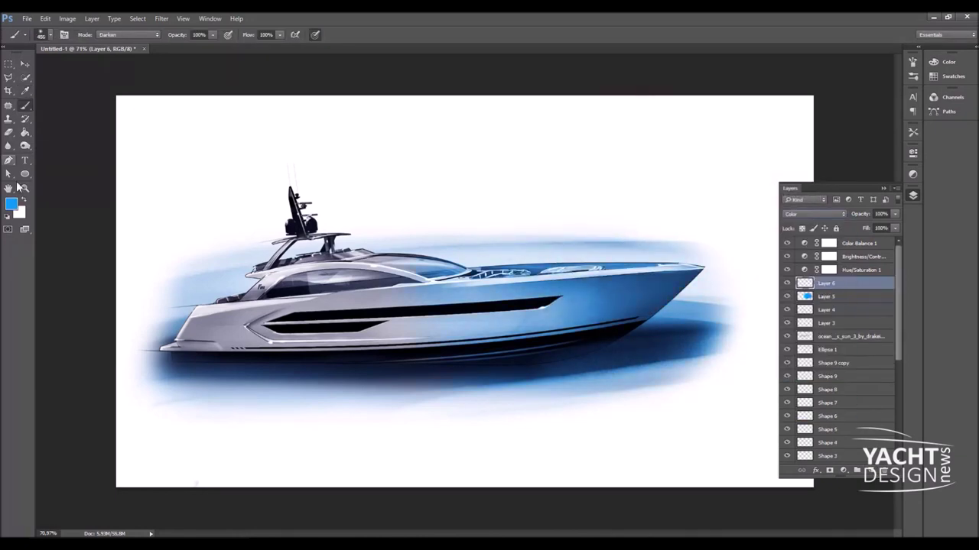
pyautogui.click(26, 90)
pyautogui.click(11, 203)
pyautogui.click(697, 278)
pyautogui.moveTo(702, 283); pyautogui.dragTo(701, 281)
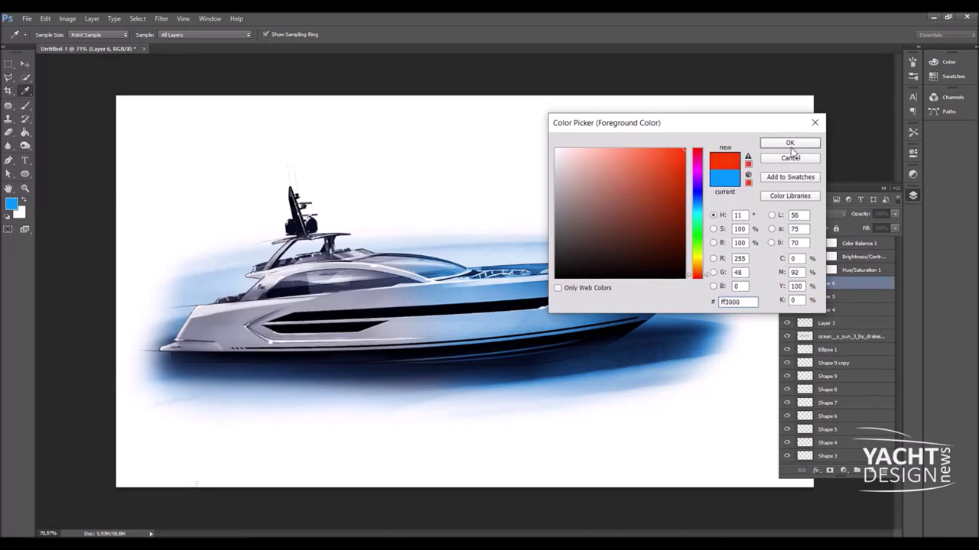
pyautogui.click(789, 142)
pyautogui.press('b')
pyautogui.moveTo(862, 230); pyautogui.dragTo(864, 226)
# Add Layer 7 and paint a soft white spot on the cabin window
pyautogui.click(852, 297)
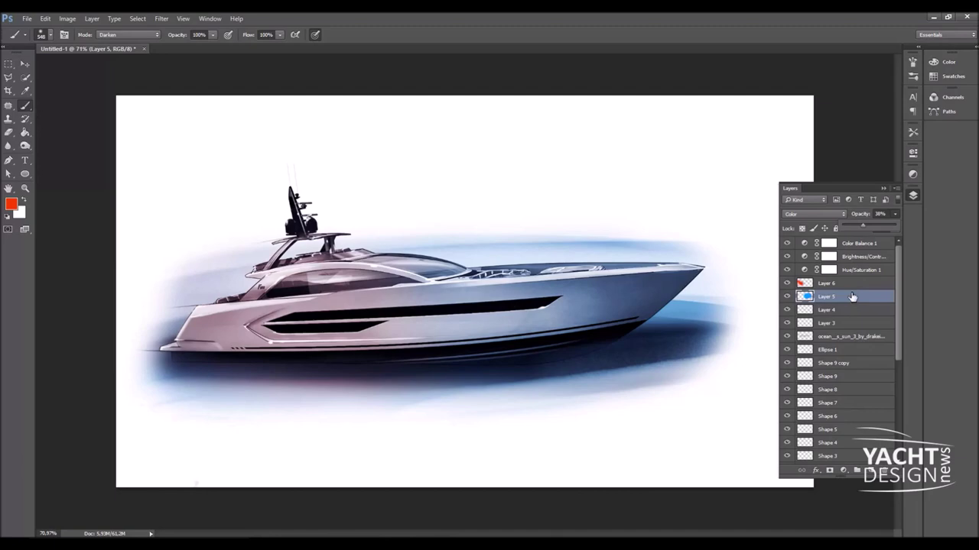
pyautogui.click(849, 283)
pyautogui.click(870, 470)
pyautogui.press('x')
pyautogui.scroll(5, 336, 253)
pyautogui.click(300, 284)
# Duplicate Layer 7 as Layer 7 copy and set it to Linear Dodge (Add)
pyautogui.rightClick(852, 292)
pyautogui.click(879, 240)
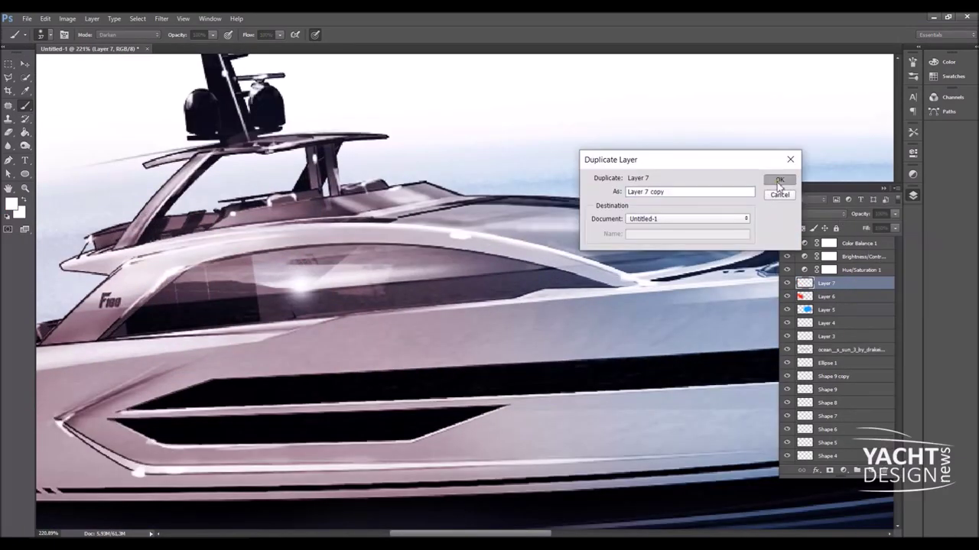
pyautogui.click(775, 182)
pyautogui.click(814, 214)
pyautogui.click(818, 297)
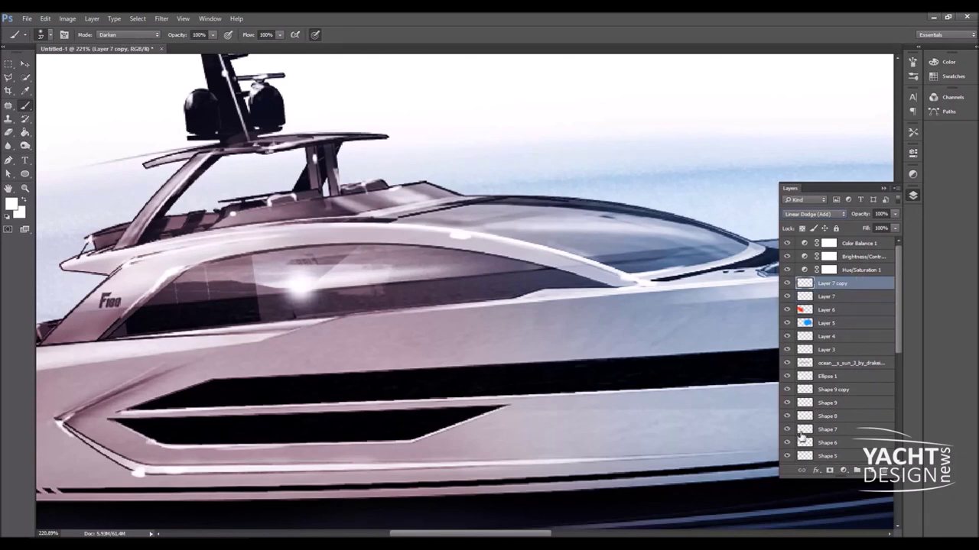
# Clip an orange colorized Hue/Saturation to the glint and group them into Group 1
pyautogui.click(913, 174)
pyautogui.click(810, 272)
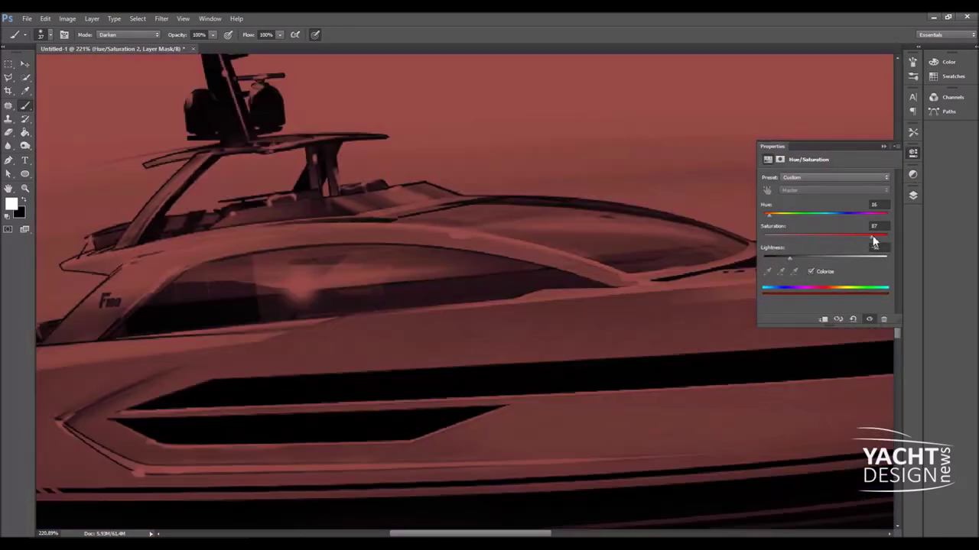
pyautogui.moveTo(769, 215); pyautogui.dragTo(774, 217)
pyautogui.click(912, 195)
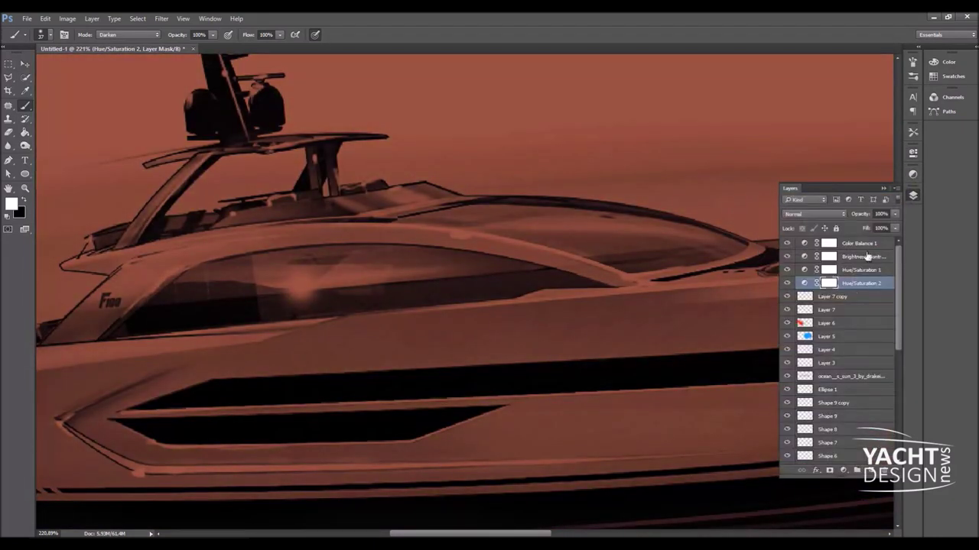
pyautogui.keyDown('alt'); pyautogui.click(808, 289); pyautogui.keyUp('alt')
pyautogui.keyDown('shift'); pyautogui.click(826, 310); pyautogui.keyUp('shift')
pyautogui.hotkey('ctrl', 'g')
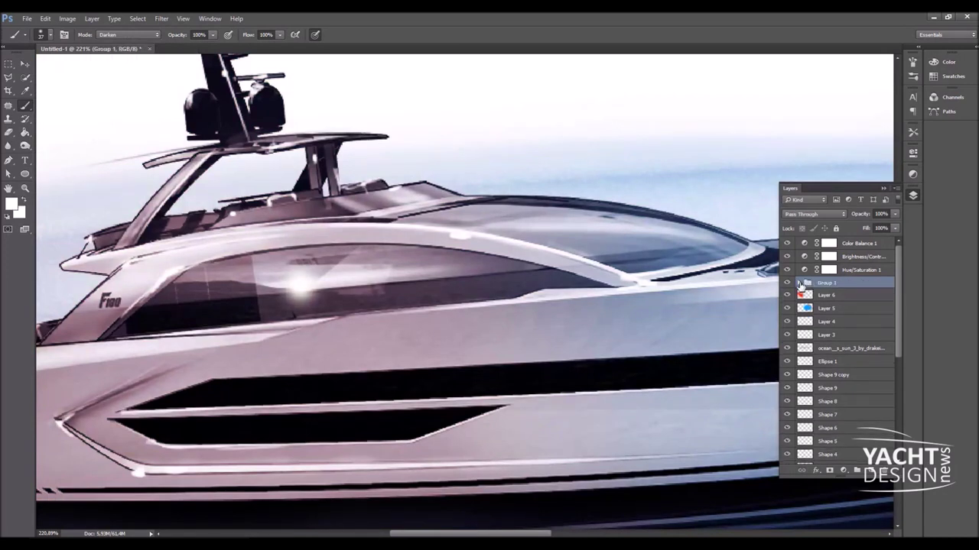
# Rotate Layer 7 copy slightly within Group 1
pyautogui.doubleClick(822, 297)
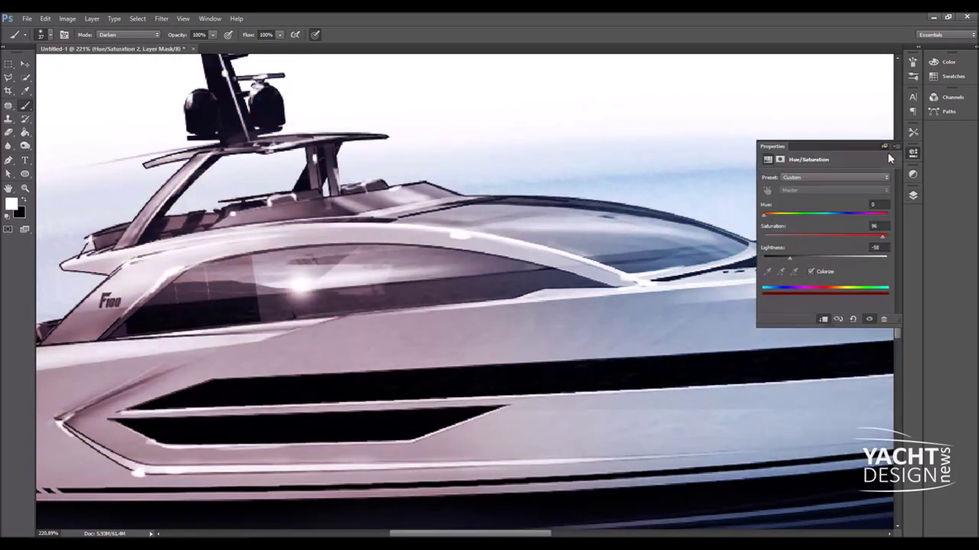
pyautogui.click(912, 195)
pyautogui.click(841, 308)
pyautogui.hotkey('ctrl', 't')
pyautogui.moveTo(390, 290); pyautogui.dragTo(390, 287)
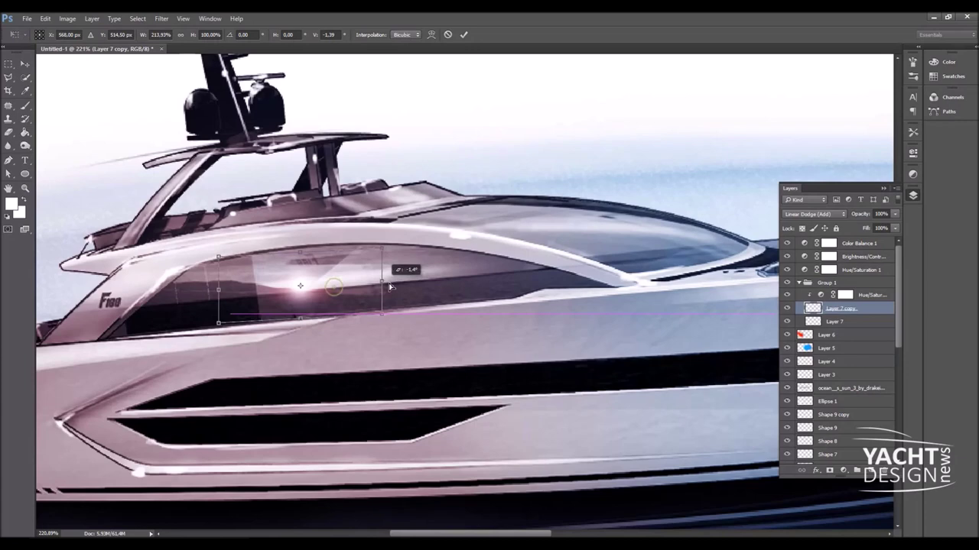
pyautogui.press('Return')
# Fit the image on screen, collapse Group 1 and apply a transform to it
pyautogui.press('b')
pyautogui.hotkey('ctrl', '0')
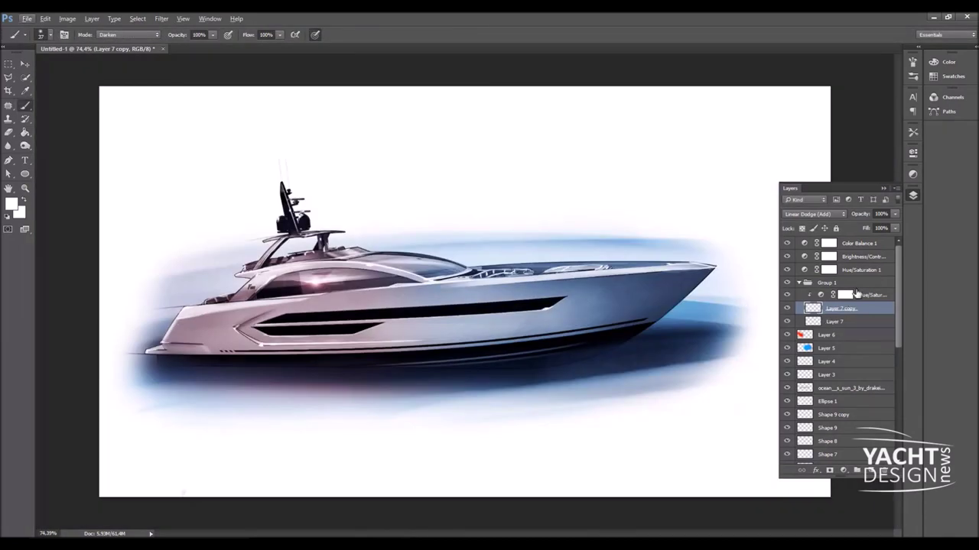
pyautogui.click(799, 282)
pyautogui.click(830, 283)
pyautogui.hotkey('ctrl', 't')
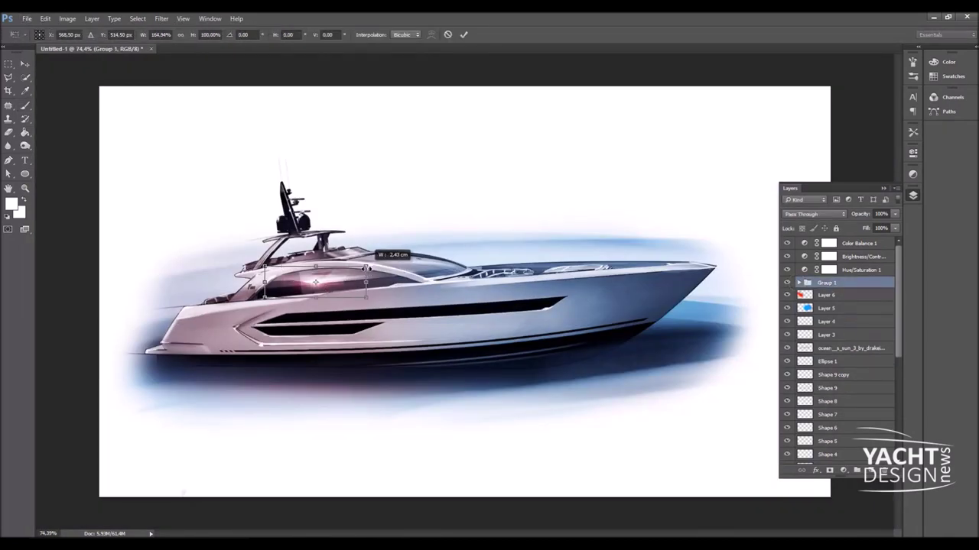
pyautogui.press('Return')
pyautogui.keyDown('alt'); pyautogui.scroll(3, 259, 260); pyautogui.keyUp('alt')
pyautogui.keyDown('alt'); pyautogui.scroll(2, 258, 260); pyautogui.keyUp('alt')
pyautogui.scroll(3, 259, 260)
# Duplicate Group 1 as a smaller glint on the tower light, then add a copy rotated about 27°
pyautogui.hotkey('ctrl', 'j')
pyautogui.hotkey('ctrl', 't')
pyautogui.moveTo(469, 207)
pyautogui.mouseDown()
pyautogui.moveTo(230, 130)
pyautogui.moveTo(293, 149)
pyautogui.moveTo(275, 145)
pyautogui.mouseUp()
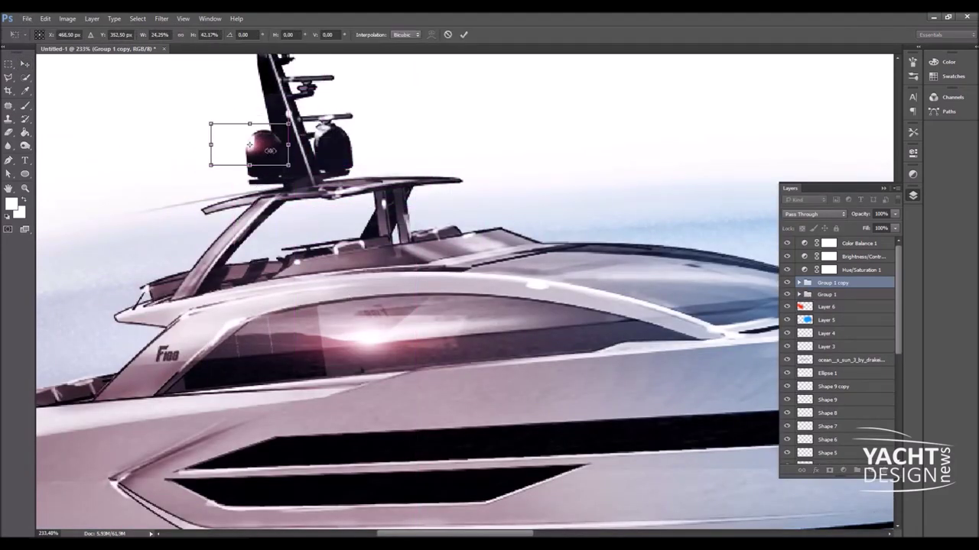
pyautogui.click(464, 34)
pyautogui.moveTo(241, 221)
pyautogui.mouseDown()
pyautogui.moveTo(424, 206)
pyautogui.moveTo(375, 302)
pyautogui.moveTo(413, 329)
pyautogui.mouseUp()
pyautogui.hotkey('ctrl', 'j')
pyautogui.scroll(5, 421, 331)
pyautogui.hotkey('ctrl', 't')
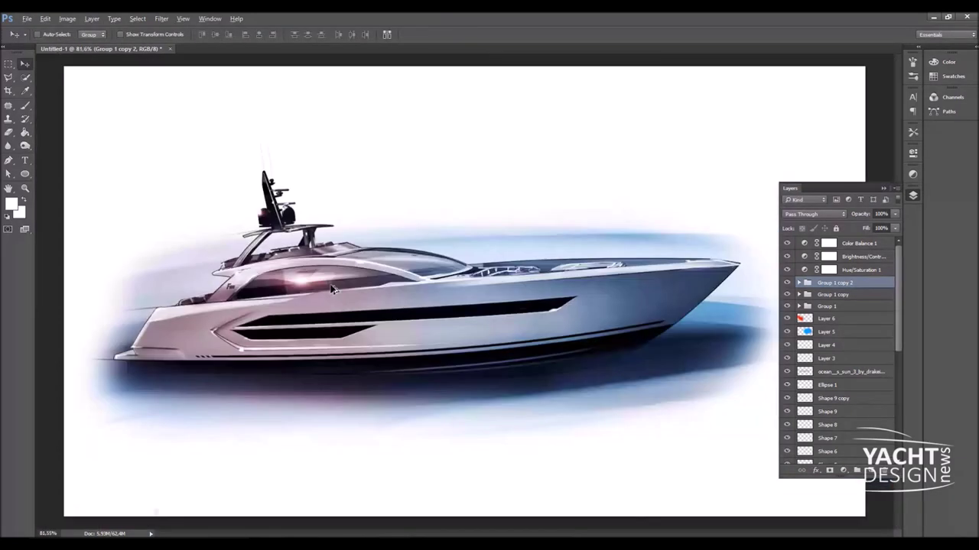
# Add a Brightness/Contrast 2 adjustment above Color Balance 1 and tweak its values
pyautogui.press('e')
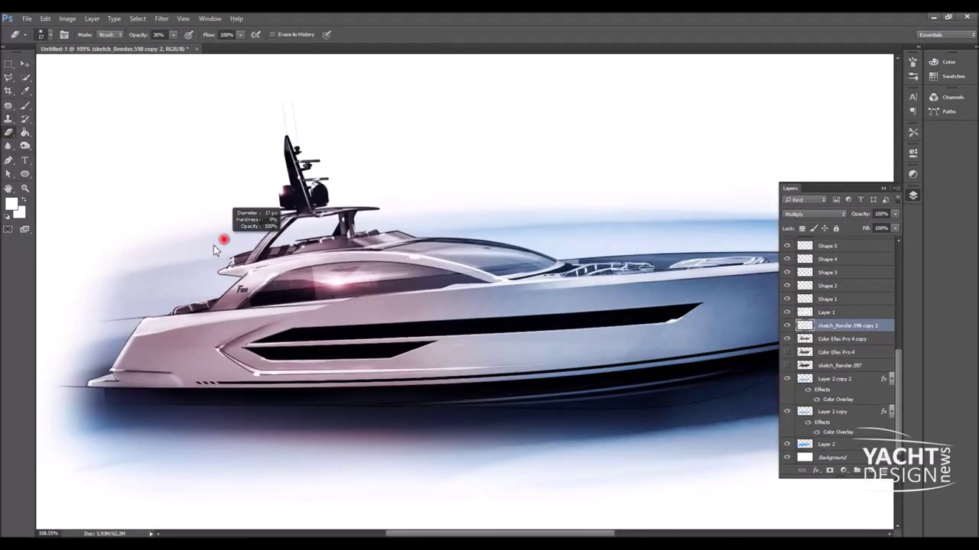
pyautogui.keyDown('alt'); pyautogui.scroll(-1, 247, 298); pyautogui.keyUp('alt')
pyautogui.keyDown('alt'); pyautogui.scroll(-1, 247, 298); pyautogui.keyUp('alt')
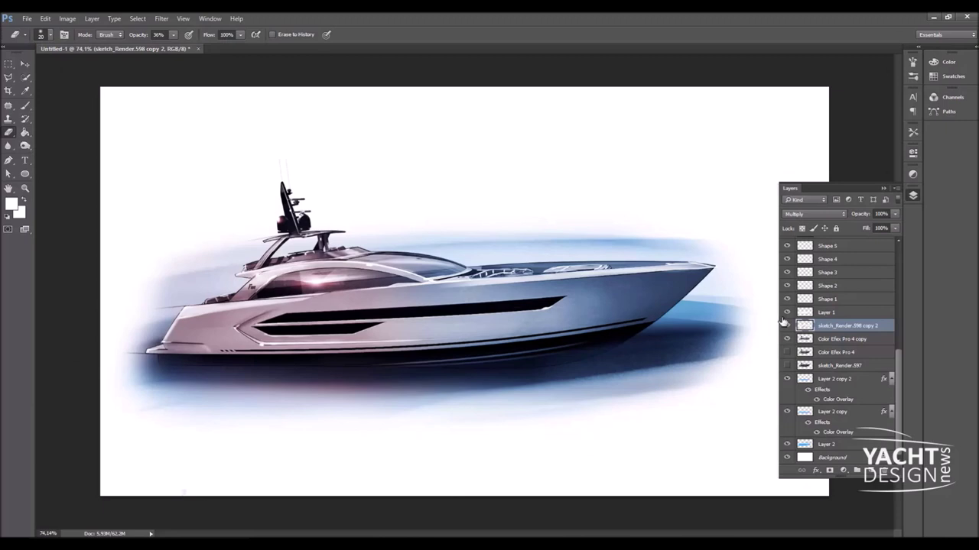
pyautogui.scroll(5, 841, 344)
pyautogui.click(860, 243)
pyautogui.click(911, 179)
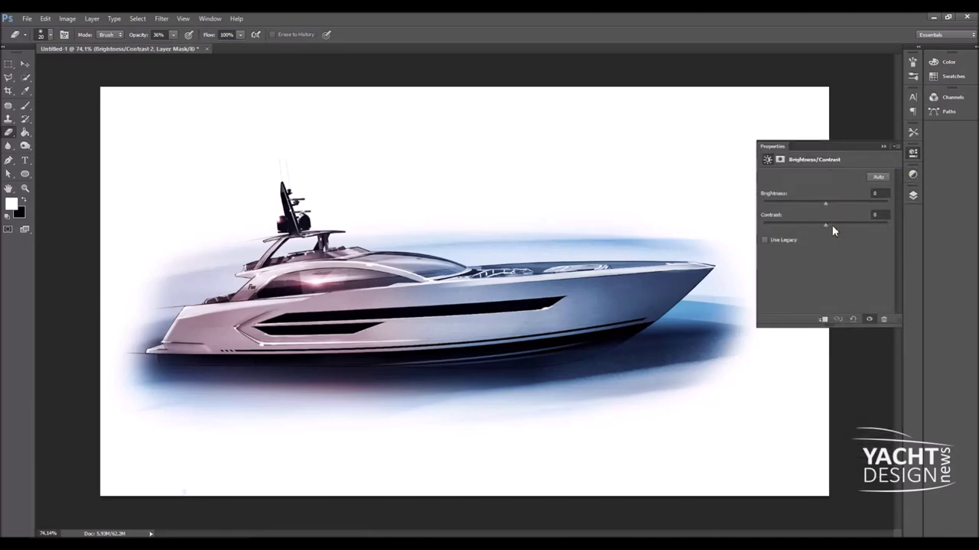
pyautogui.moveTo(826, 204); pyautogui.dragTo(821, 203)
# Set Hue/Saturation 1 to 47% opacity and create empty Layer 8
pyautogui.press('F7')
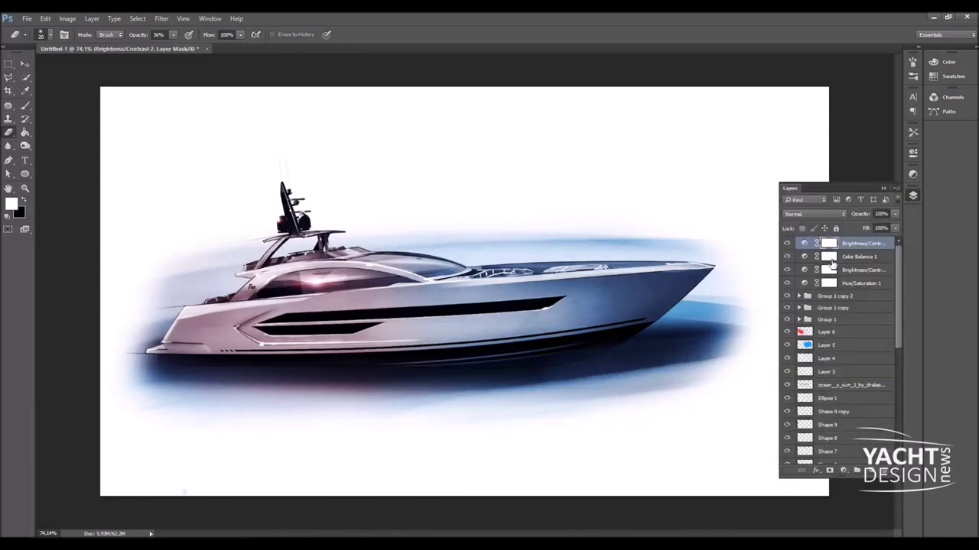
pyautogui.click(806, 285)
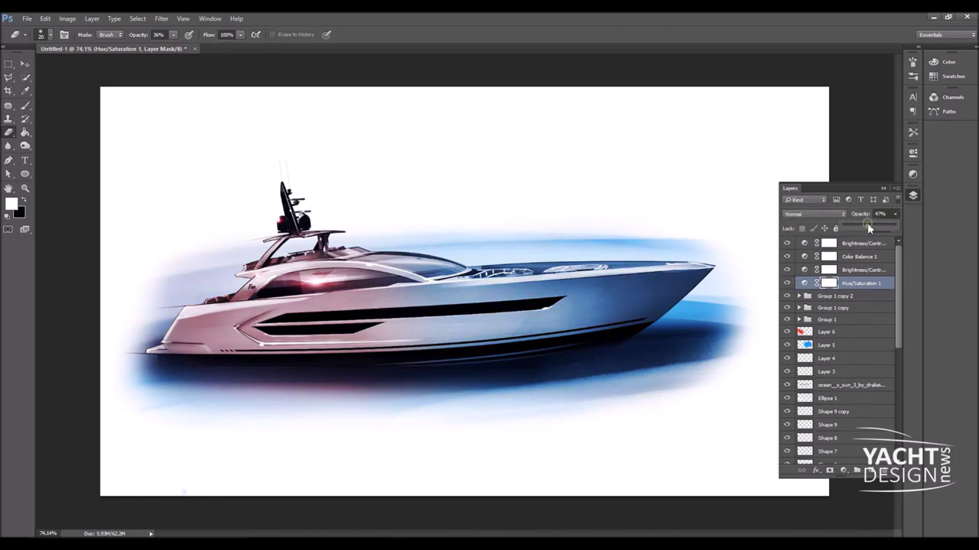
pyautogui.hotkey('ctrl', 'shift', 'alt', 'n')
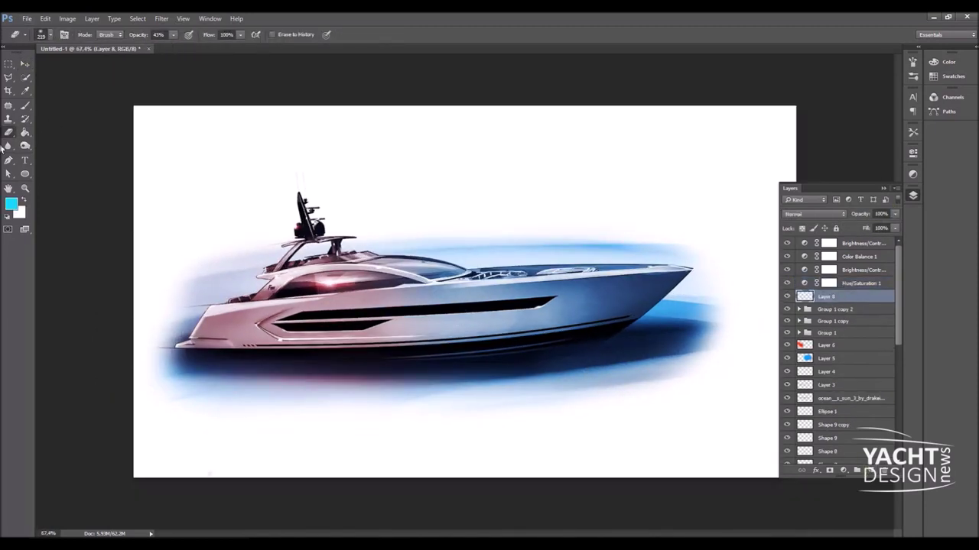
# Paint broad cyan strokes under the hull on Layer 8 and lower its opacity to 30%
pyautogui.press('b')
pyautogui.moveTo(528, 358)
pyautogui.mouseDown()
pyautogui.moveTo(176, 367)
pyautogui.moveTo(589, 367)
pyautogui.mouseUp()
pyautogui.click(825, 215)
pyautogui.click(799, 224)
pyautogui.click(895, 214)
pyautogui.click(858, 225)
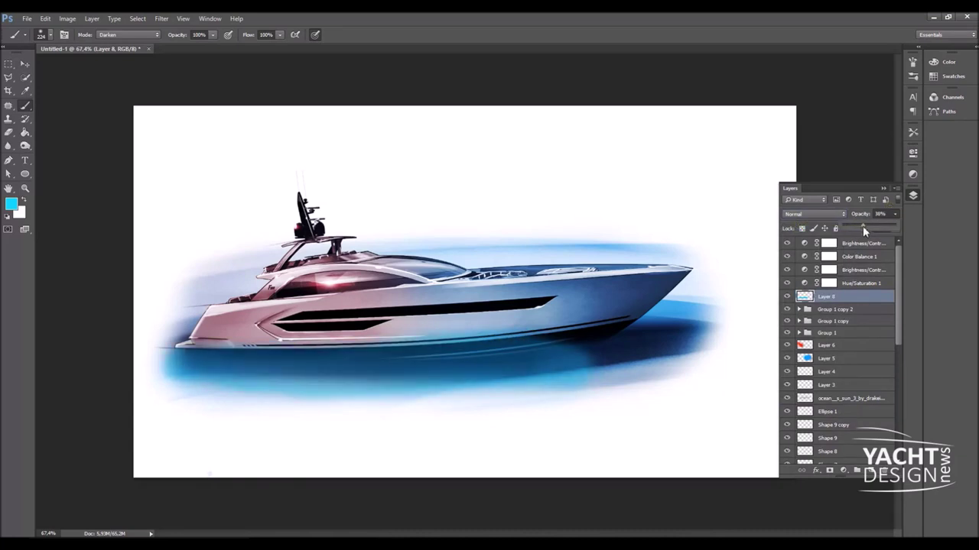
# Set up the Eraser with a textured brush preset at 100% opacity
pyautogui.press('e')
pyautogui.click(913, 75)
pyautogui.scroll(-3, 765, 184)
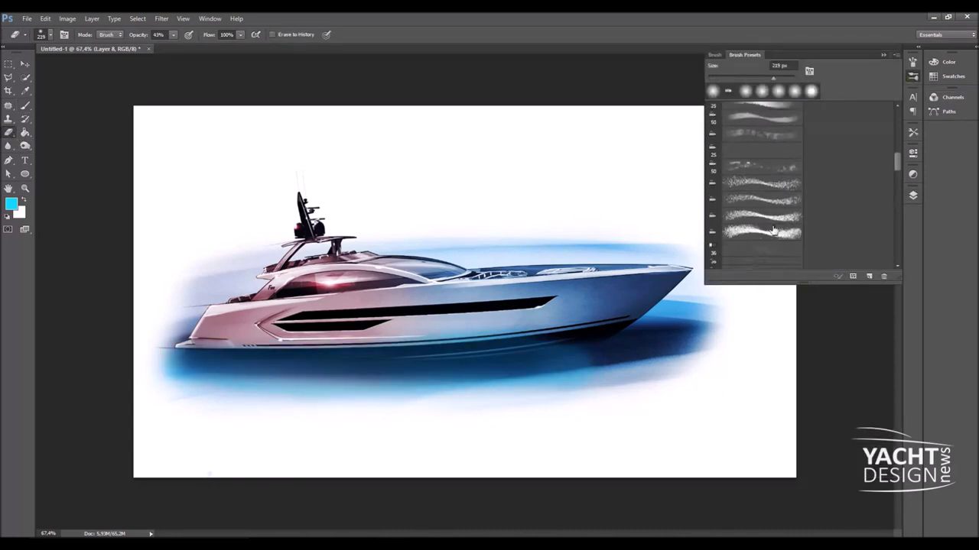
pyautogui.click(765, 166)
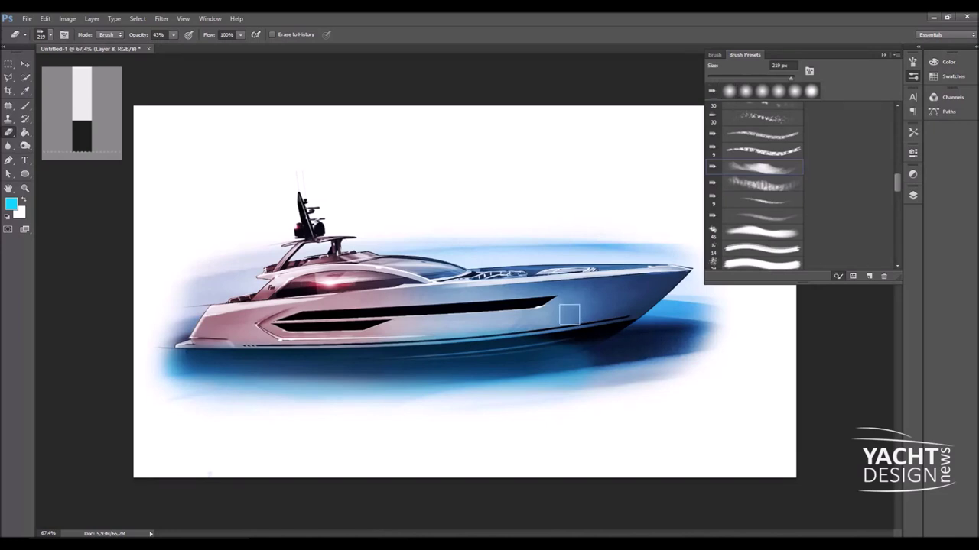
pyautogui.press('0')
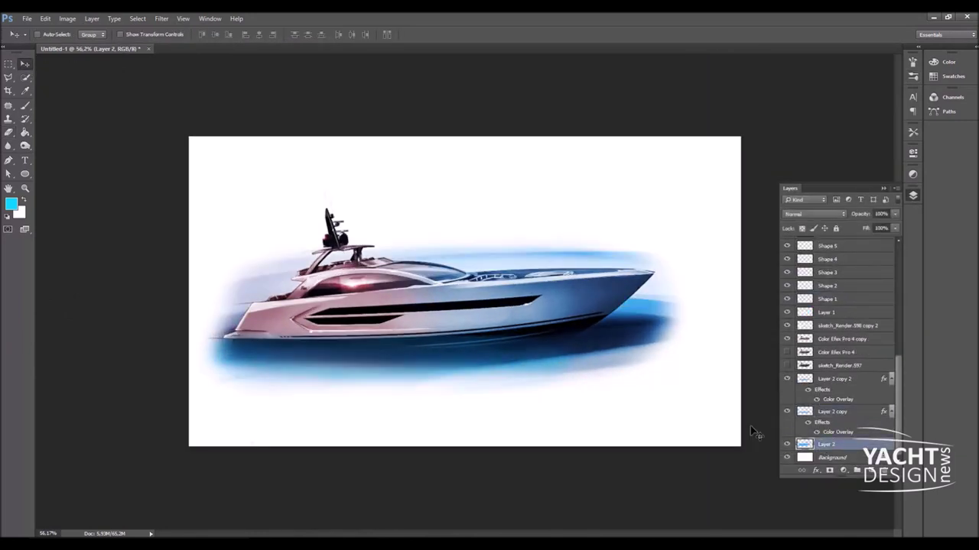
# Erase the blue glow above and near the bow on the Layer 2 copy
pyautogui.click(832, 413)
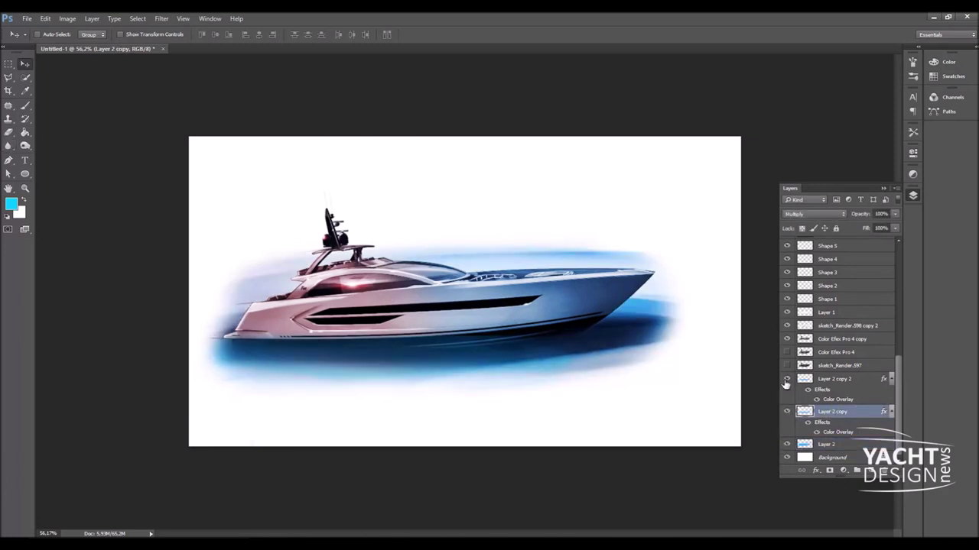
pyautogui.press('e')
pyautogui.moveTo(640, 225); pyautogui.dragTo(574, 188)
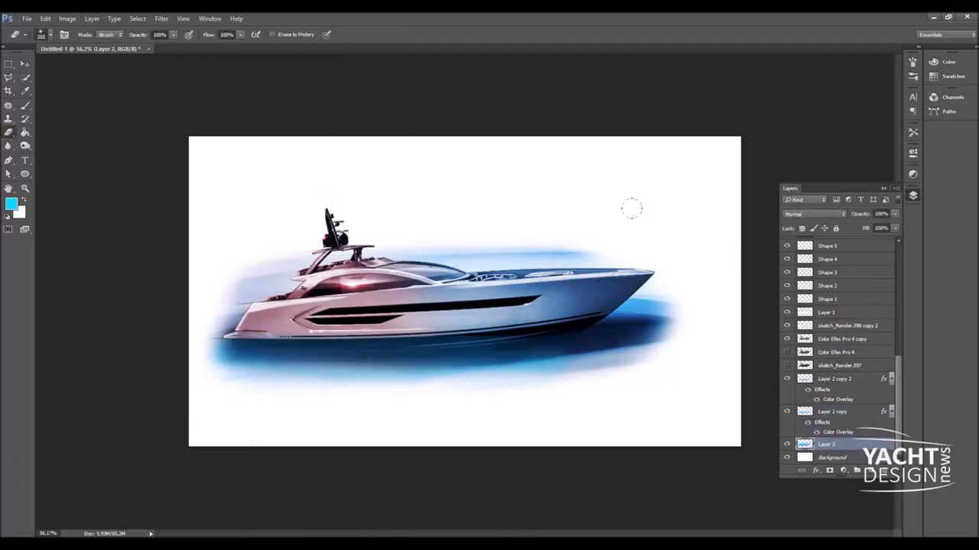
pyautogui.moveTo(710, 325)
pyautogui.mouseDown()
pyautogui.moveTo(659, 329)
pyautogui.moveTo(680, 269)
pyautogui.mouseUp()
# Erase the remaining faint bow glow and reveal the yacht photo layer
pyautogui.hotkey('alt', ']')
pyautogui.hotkey('alt', '[')
pyautogui.hotkey('alt', '[')
pyautogui.moveTo(609, 256); pyautogui.dragTo(568, 244)
pyautogui.keyDown('alt'); pyautogui.scroll(-2, 487, 190); pyautogui.keyUp('alt')
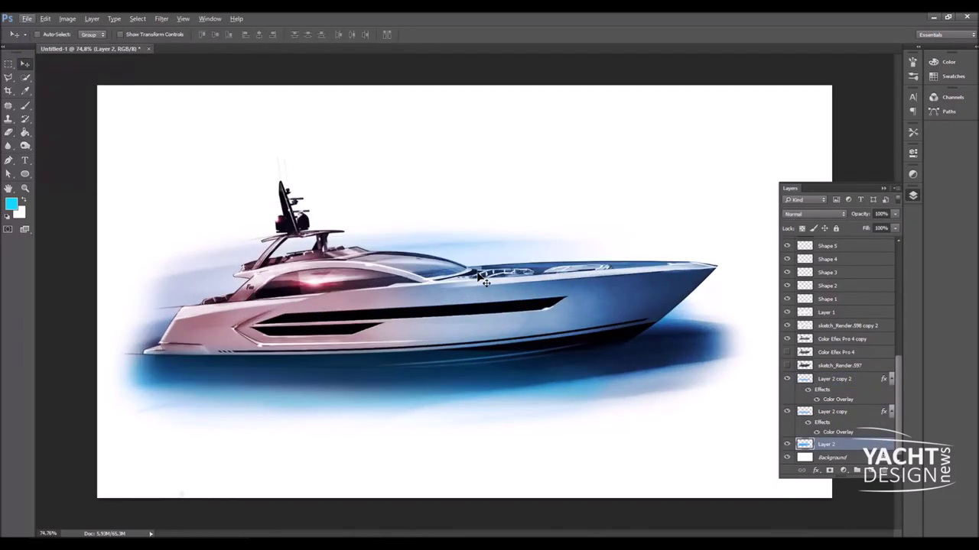
pyautogui.click(787, 296)
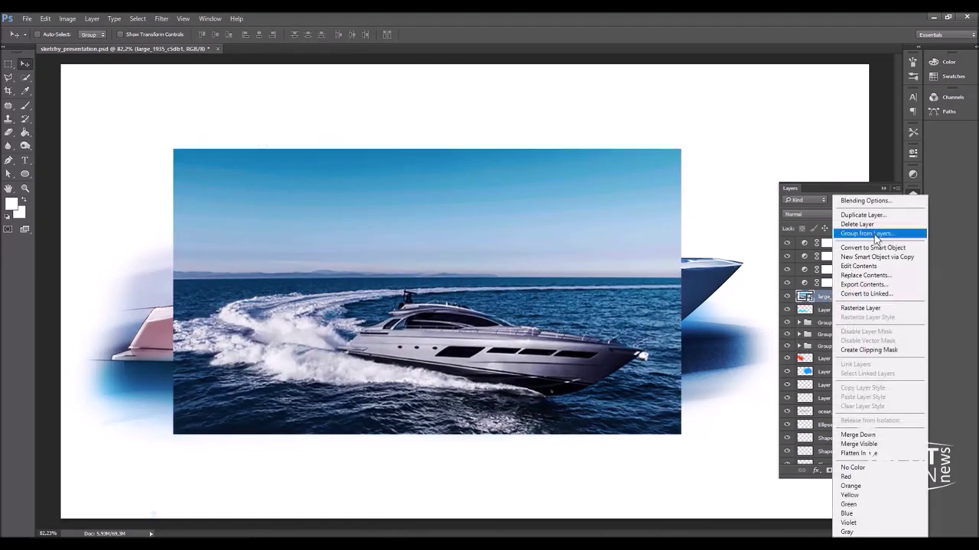
# Lasso the white wake from the photo and rotate it to run under the hull
pyautogui.moveTo(552, 396); pyautogui.dragTo(655, 369)
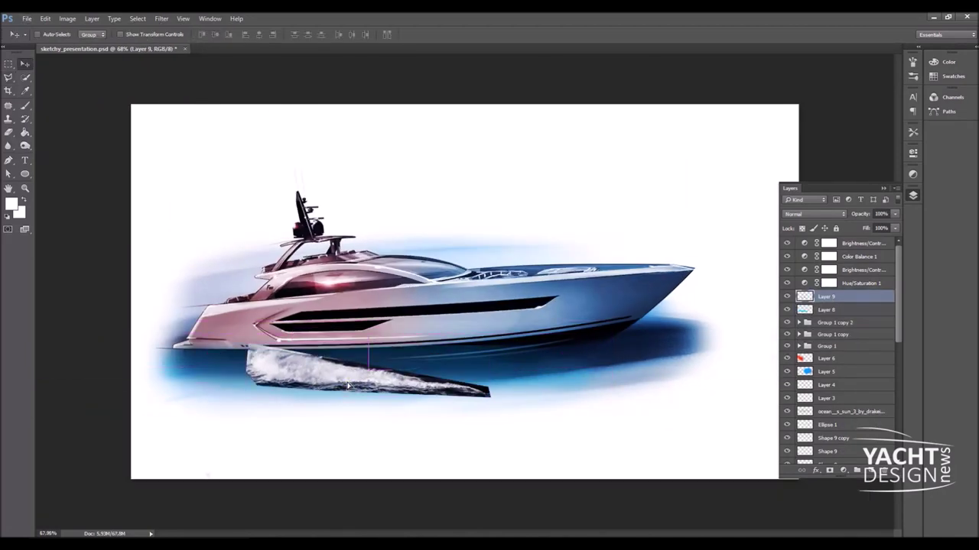
pyautogui.hotkey('ctrl', 't')
pyautogui.rightClick(348, 364)
pyautogui.click(384, 391)
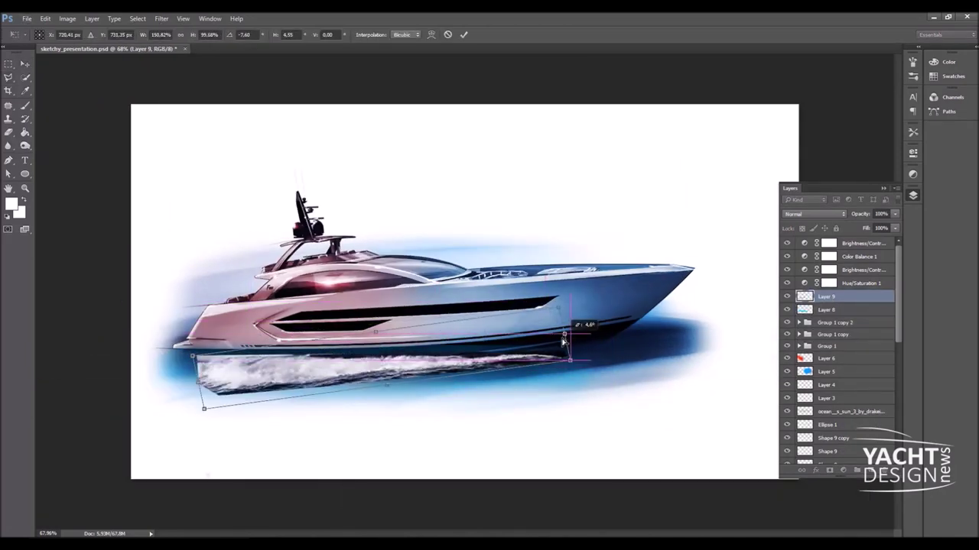
pyautogui.moveTo(398, 367); pyautogui.dragTo(459, 361)
# Warp the wake on Layer 9 to follow the hull's waterline and commit it
pyautogui.rightClick(515, 349)
pyautogui.click(557, 404)
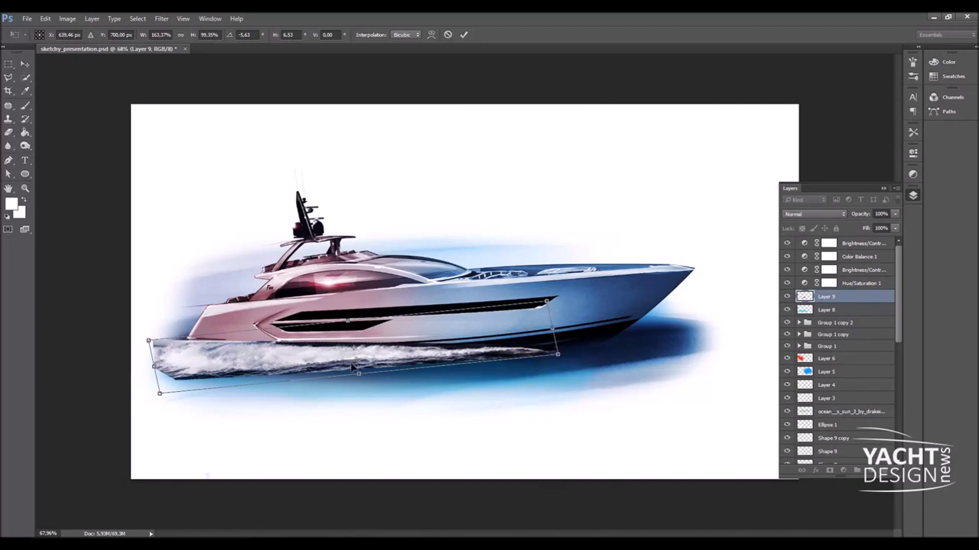
pyautogui.moveTo(552, 354)
pyautogui.mouseDown()
pyautogui.moveTo(553, 367)
pyautogui.moveTo(564, 352)
pyautogui.mouseUp()
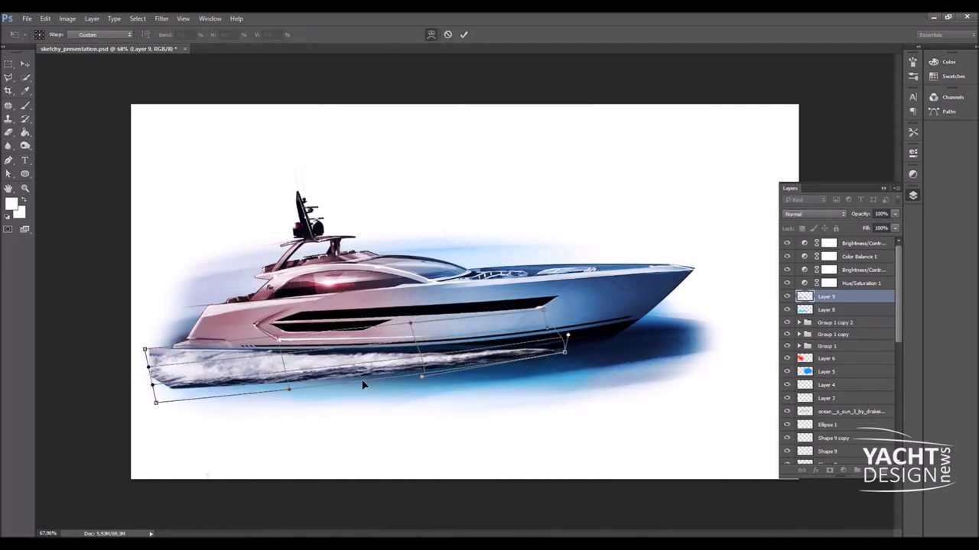
pyautogui.moveTo(148, 367); pyautogui.dragTo(138, 373)
pyautogui.click(463, 35)
pyautogui.press('e')
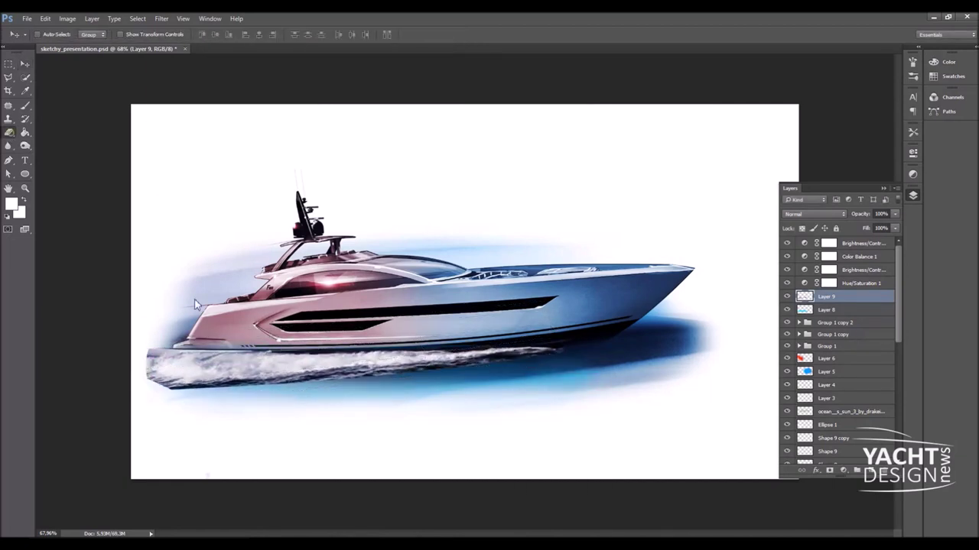
pyautogui.press('[')
pyautogui.press('[')
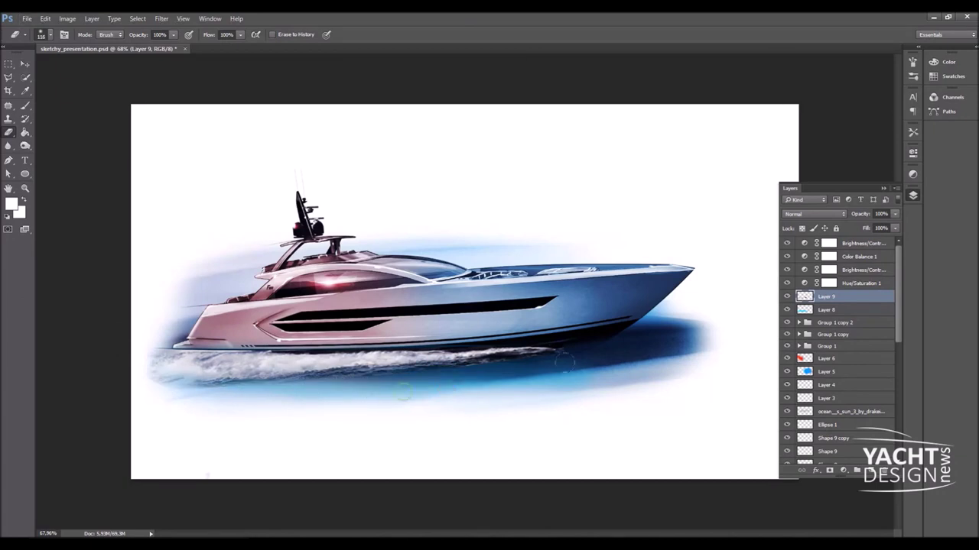
# Erase the lower foam of Layer 9's wake into a thinner, softer trail
pyautogui.moveTo(284, 392)
pyautogui.mouseDown()
pyautogui.moveTo(136, 393)
pyautogui.moveTo(291, 392)
pyautogui.mouseUp()
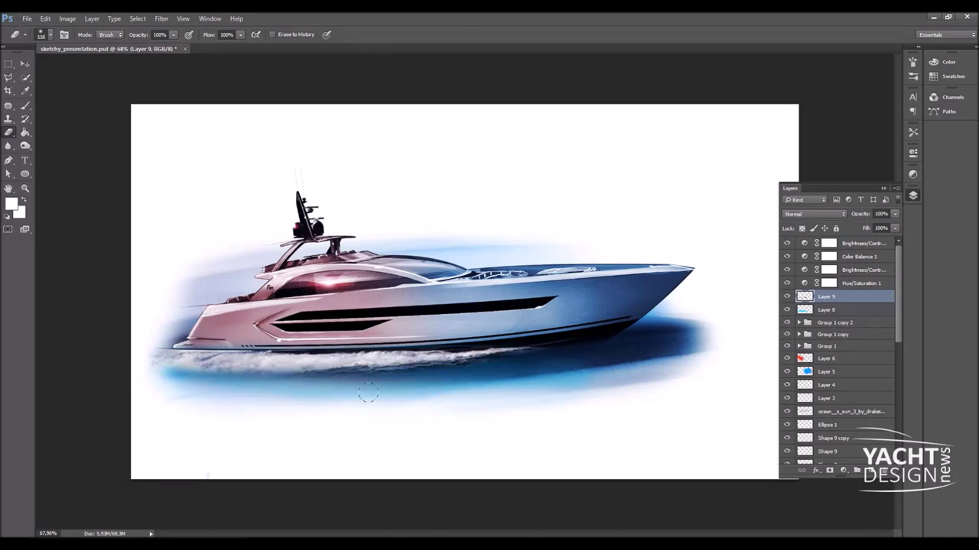
pyautogui.moveTo(222, 392); pyautogui.dragTo(310, 393)
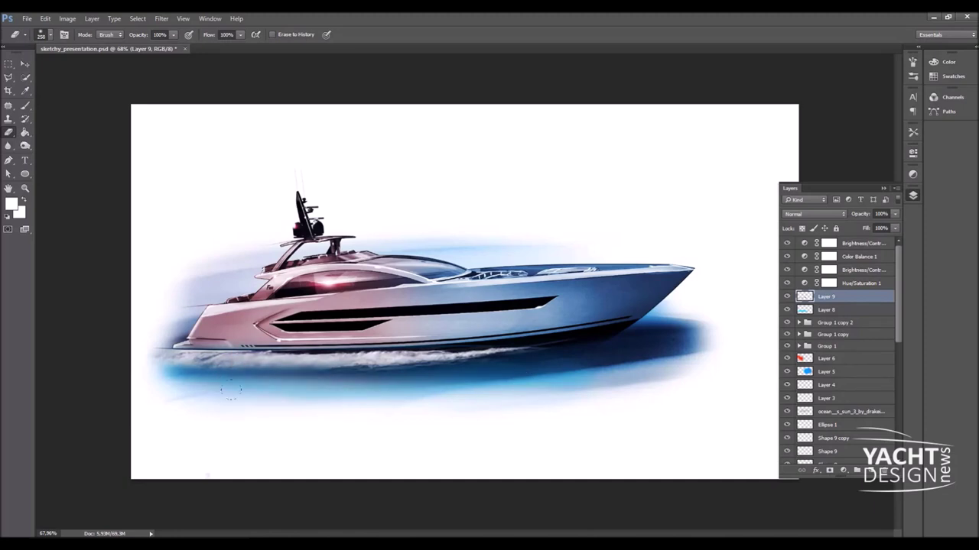
pyautogui.moveTo(178, 362); pyautogui.dragTo(436, 360)
pyautogui.hotkey('ctrl', '-')
pyautogui.hotkey('ctrl', '+')
pyautogui.hotkey('ctrl', '+')
# Select the sketch_Render.598 copy 2 layer in the Layers panel
pyautogui.scroll(-3, 471, 324)
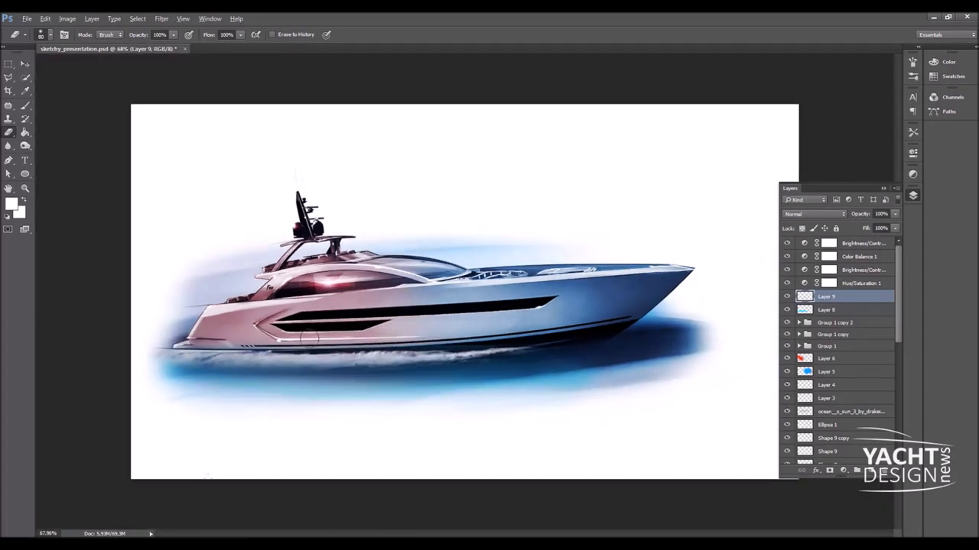
pyautogui.click(847, 326)
pyautogui.scroll(-2, 350, 333)
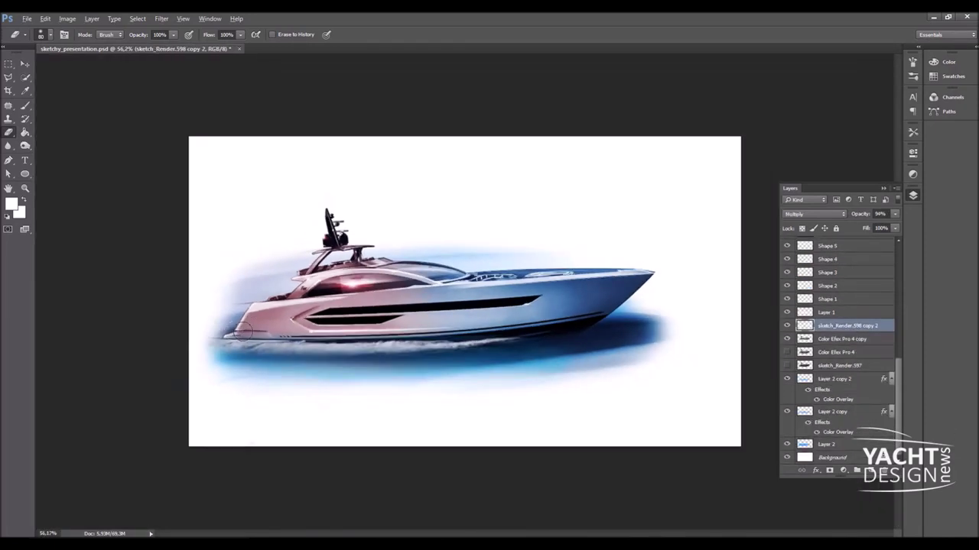
pyautogui.hotkey('alt', '.')
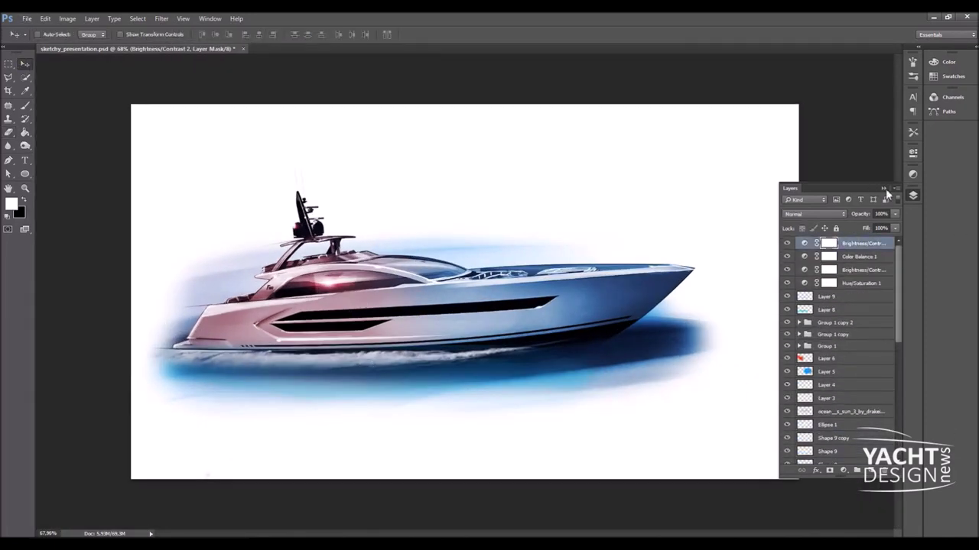